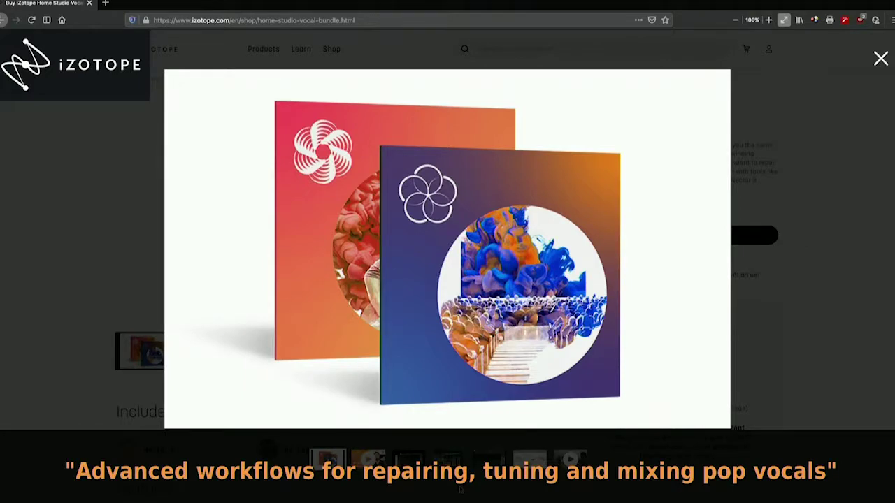
# View the Home Studio Vocal Bundle's product images of RX, Melodyne essential and Nectar, then close the gallery.
pyautogui.click(448, 458)
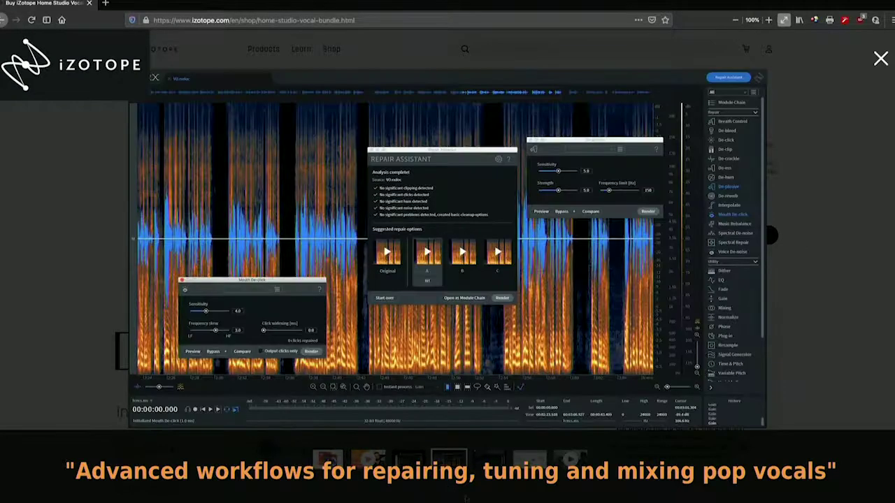
pyautogui.click(530, 458)
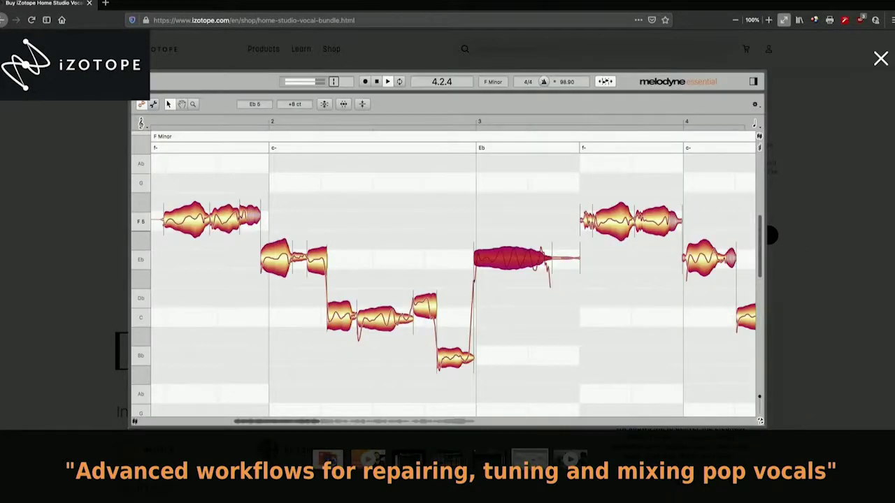
pyautogui.click(489, 459)
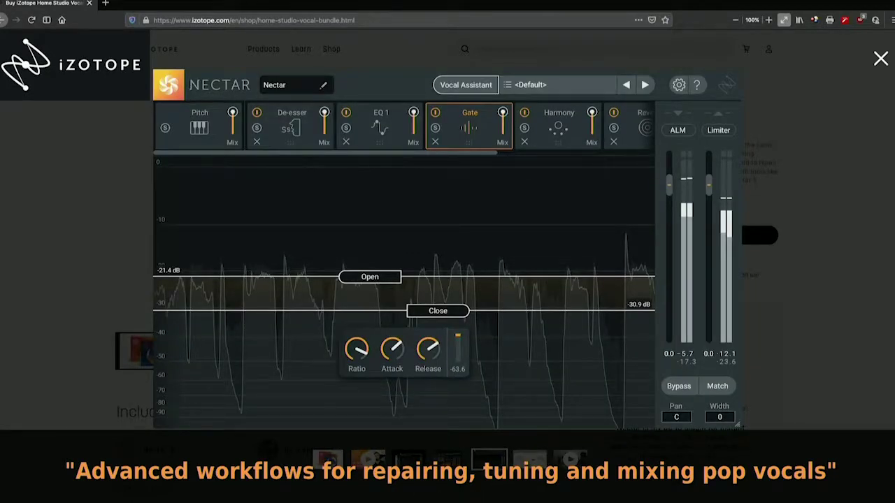
pyautogui.click(328, 459)
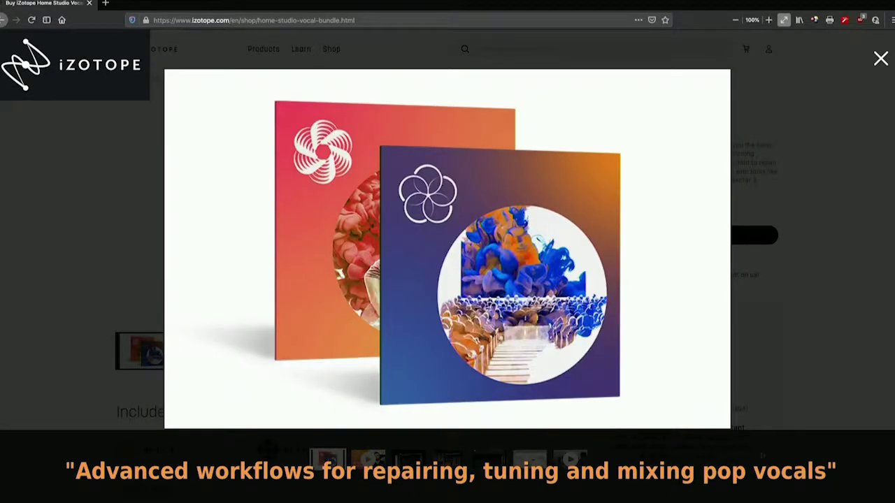
pyautogui.click(882, 60)
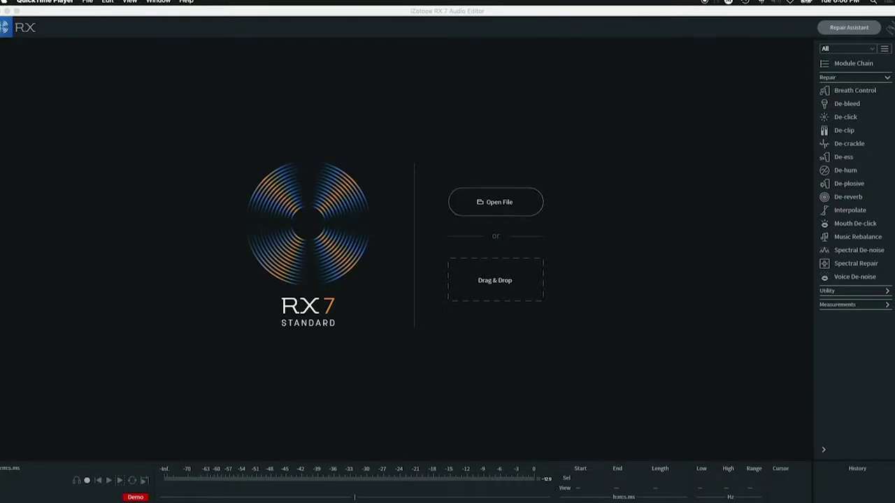
# Switch to RX 7 and load Oversight Lead Vox.wav from the 00. Oversight Stems folder.
pyautogui.moveTo(6, 109)
pyautogui.click(5, 71)
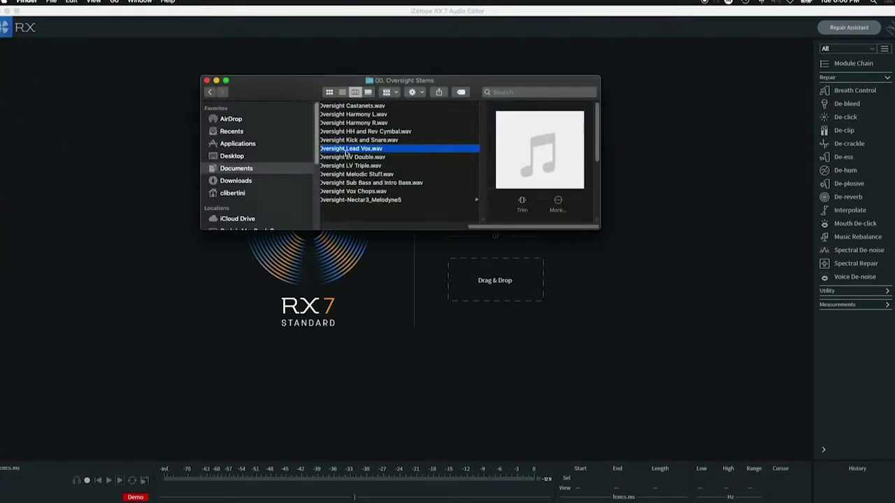
pyautogui.moveTo(341, 153); pyautogui.dragTo(166, 226)
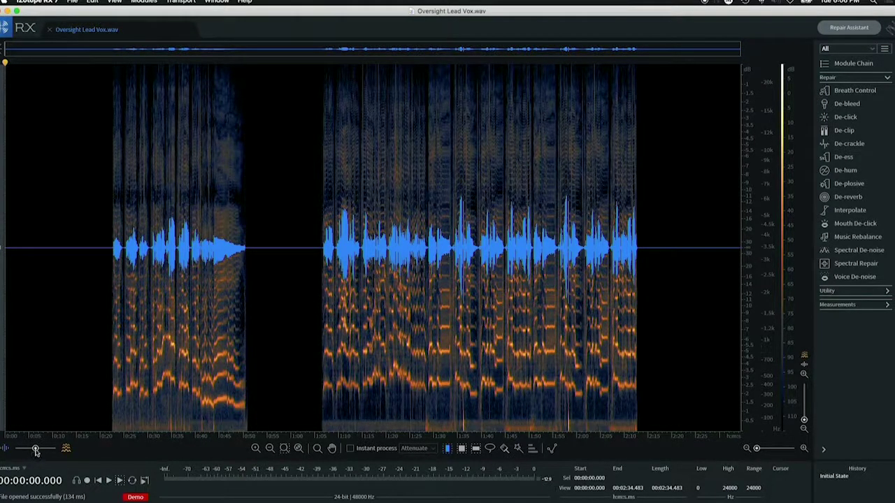
# Examine the lead vocal's spectrogram and mark the low-frequency plosive burst from about 1:36.16 to 1:36.30.
pyautogui.moveTo(35, 451)
pyautogui.mouseDown()
pyautogui.moveTo(17, 451)
pyautogui.moveTo(61, 453)
pyautogui.moveTo(37, 452)
pyautogui.mouseUp()
pyautogui.scroll(5, 276, 257)
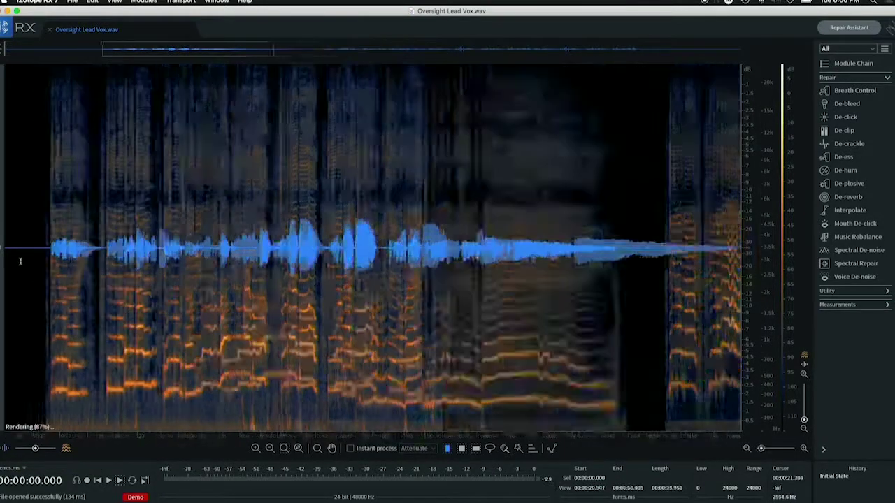
pyautogui.scroll(3, 63, 236)
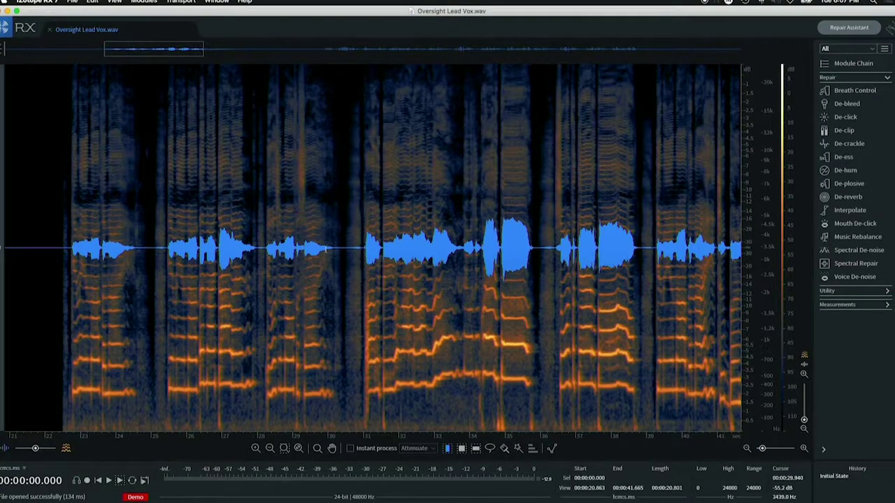
pyautogui.scroll(-6, 325, 250)
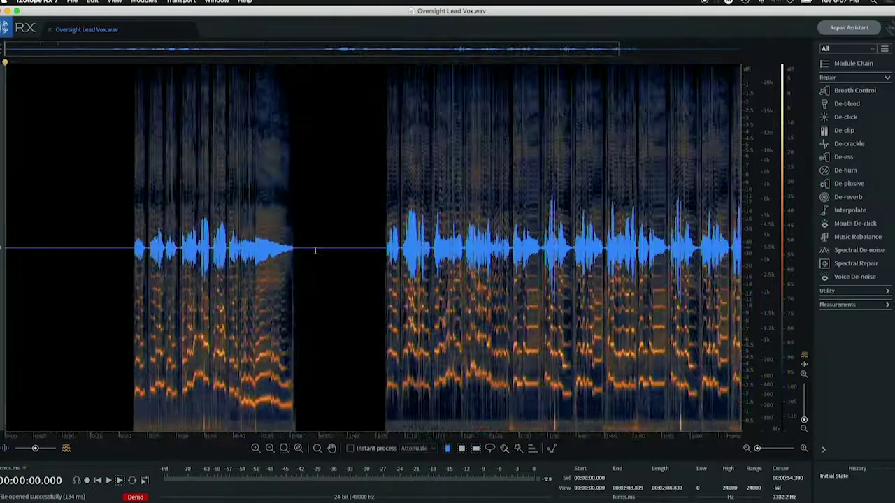
pyautogui.scroll(-1, 314, 251)
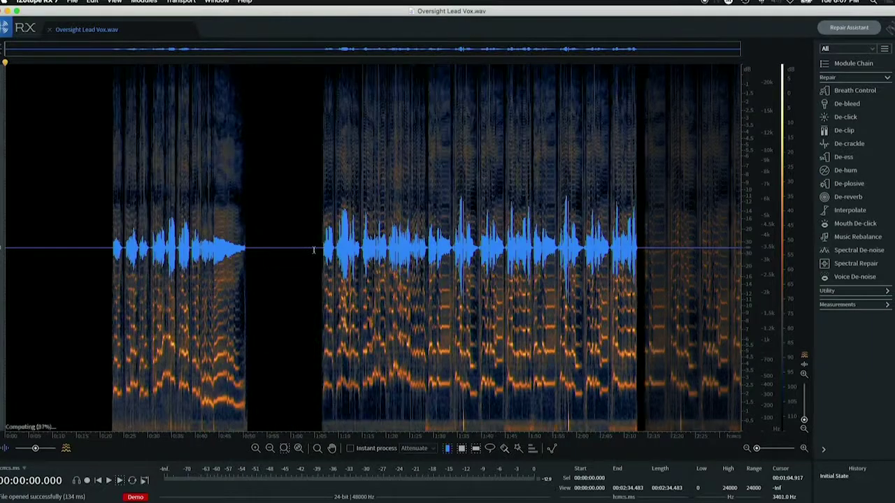
pyautogui.scroll(6, 323, 411)
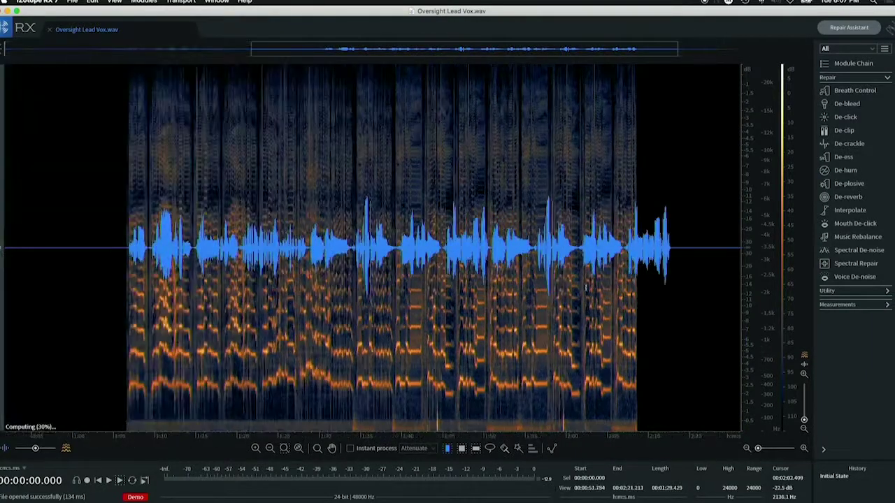
pyautogui.scroll(8, 323, 410)
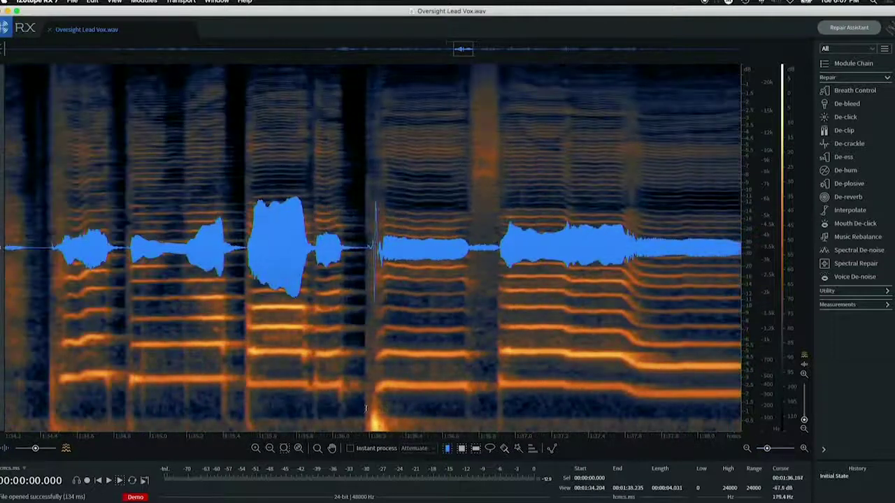
pyautogui.moveTo(364, 409); pyautogui.dragTo(388, 413)
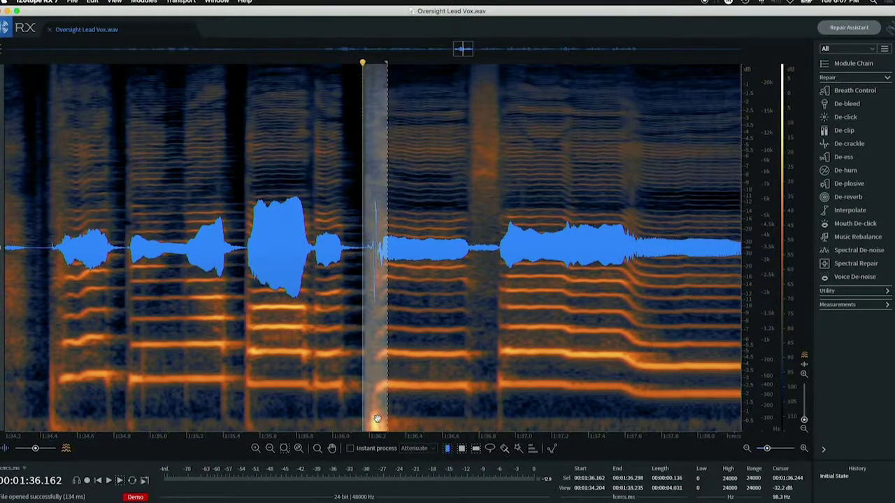
pyautogui.scroll(-6, 370, 413)
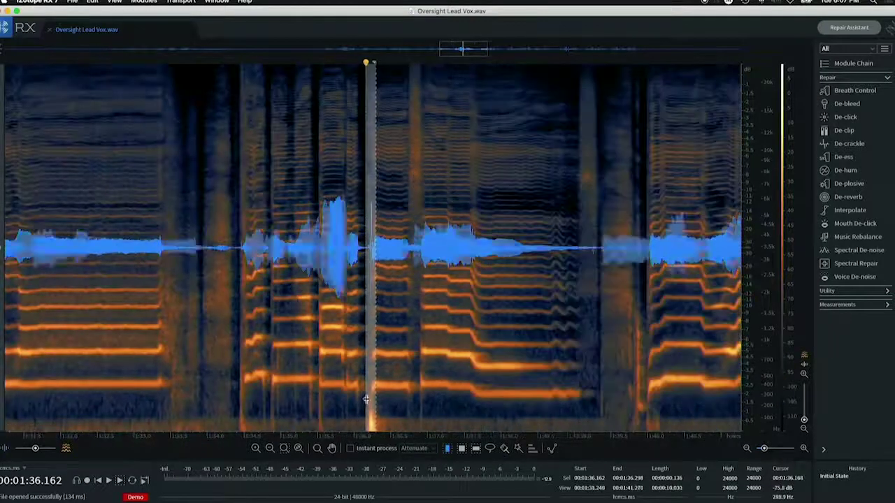
# Play the vocal phrase containing the plosive from about 1:34.4 and stop after the burst.
pyautogui.click(314, 347)
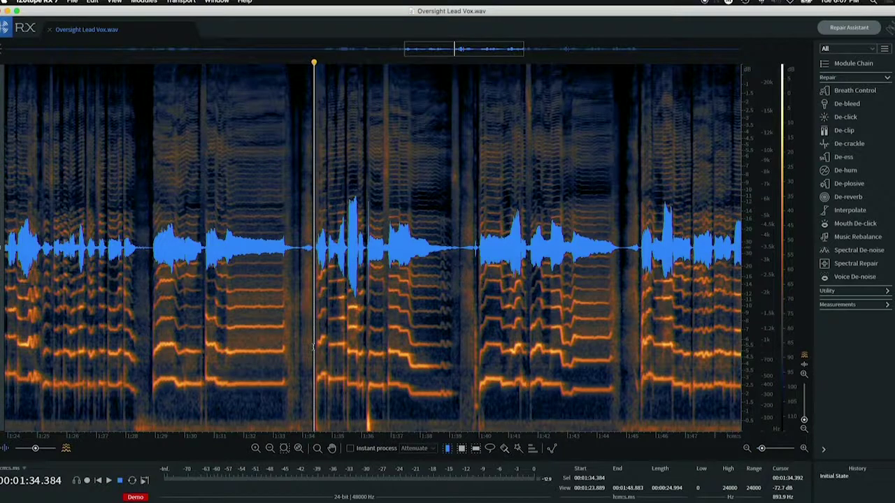
pyautogui.press('space')
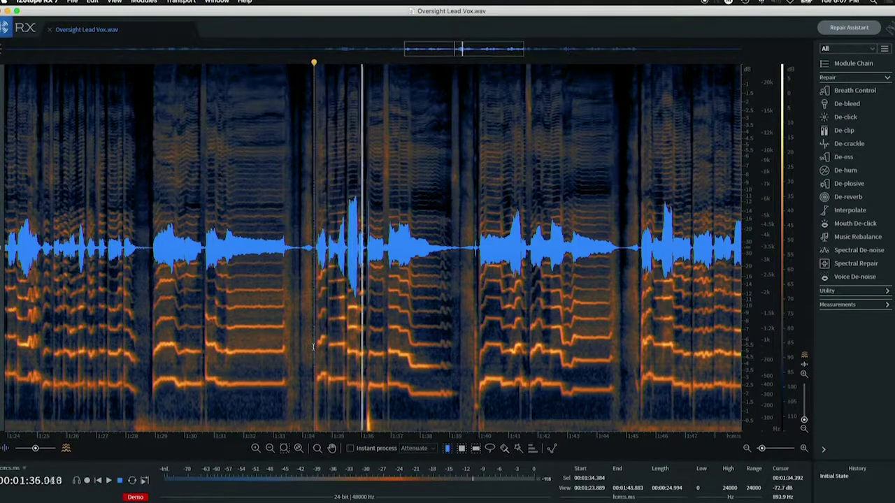
pyautogui.press('space')
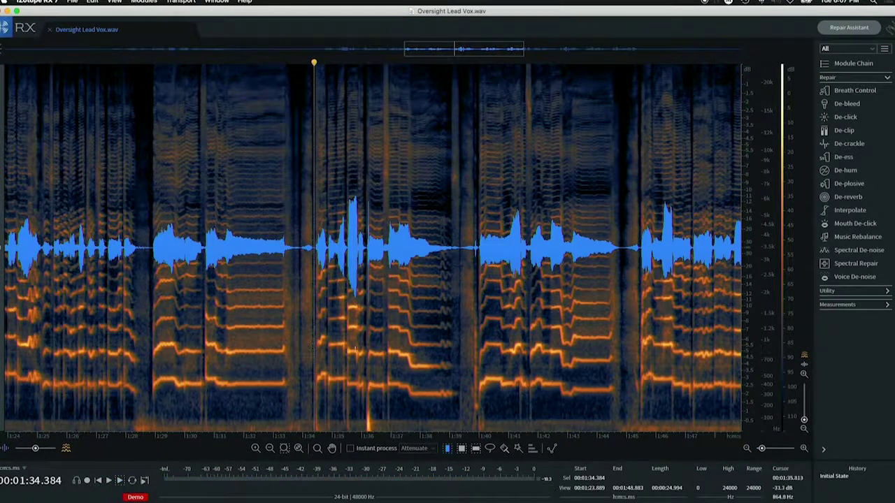
# Open the De-plosive module and select the plosive burst from about 1:36.08 to 1:36.37.
pyautogui.scroll(-3, 353, 370)
pyautogui.scroll(-2, 351, 383)
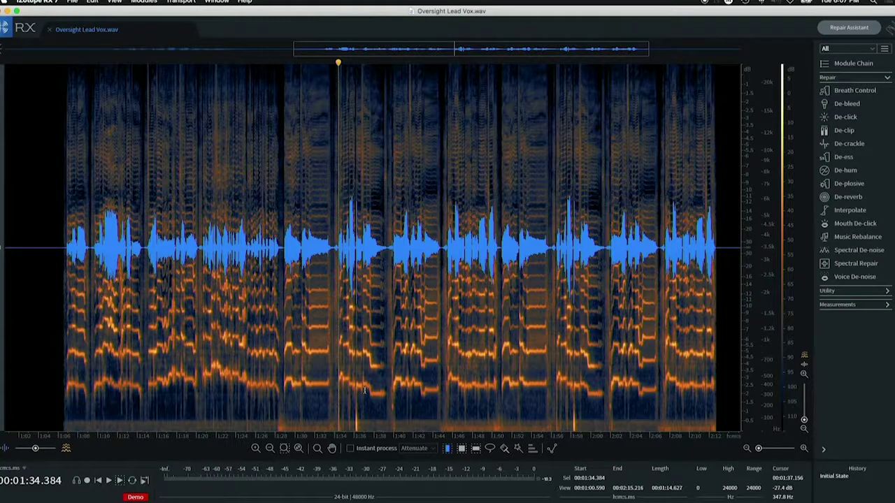
pyautogui.scroll(5, 365, 399)
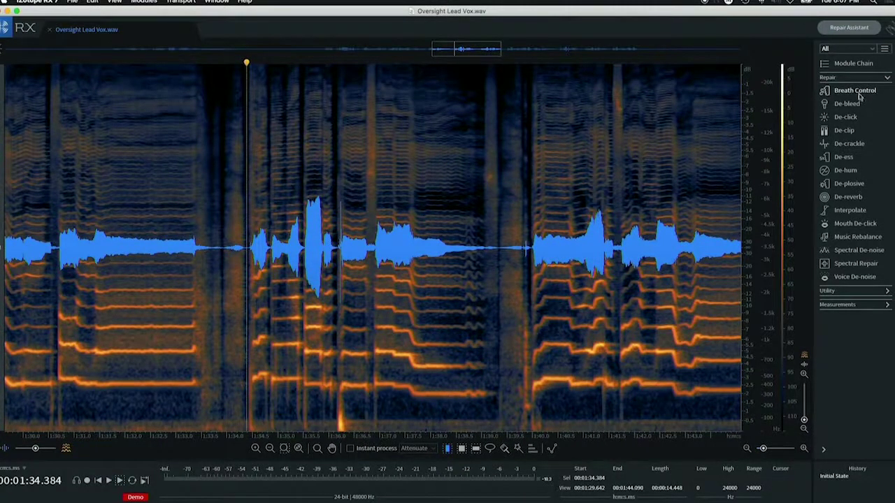
pyautogui.click(849, 185)
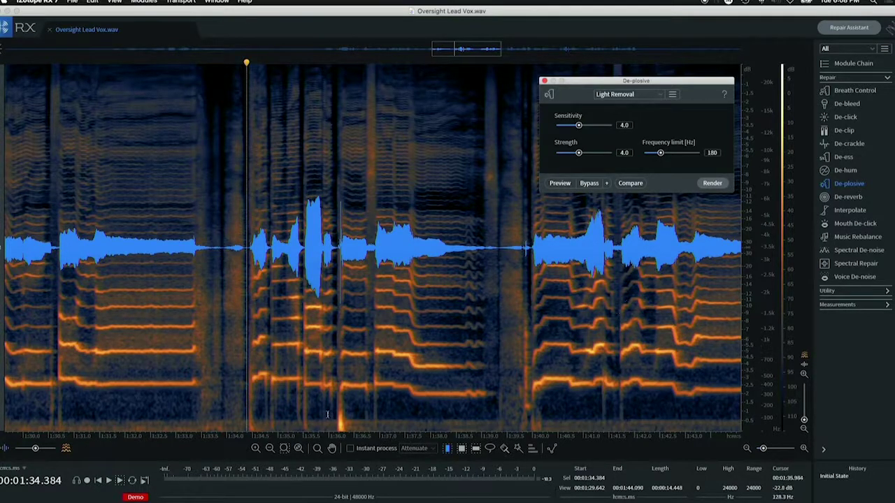
pyautogui.moveTo(332, 415); pyautogui.dragTo(344, 403)
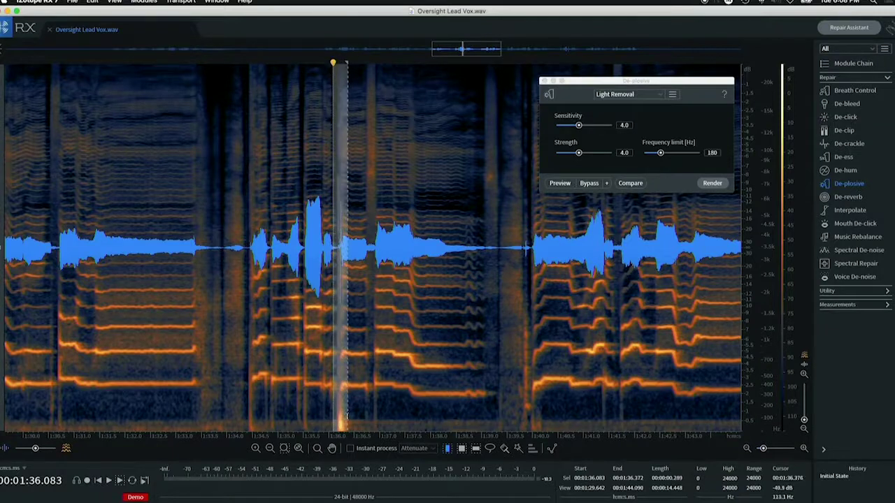
pyautogui.scroll(3, 345, 403)
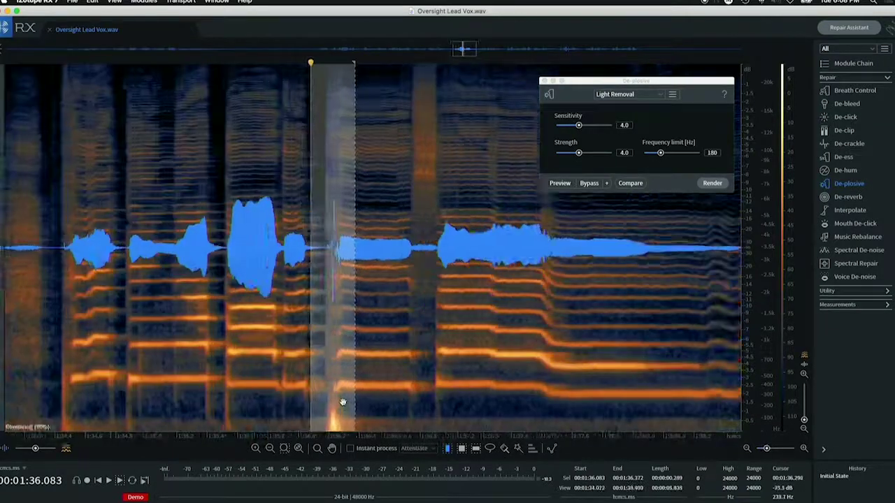
# Choose the Light Removal preset in De-plosive and render it on the selected burst.
pyautogui.click(654, 96)
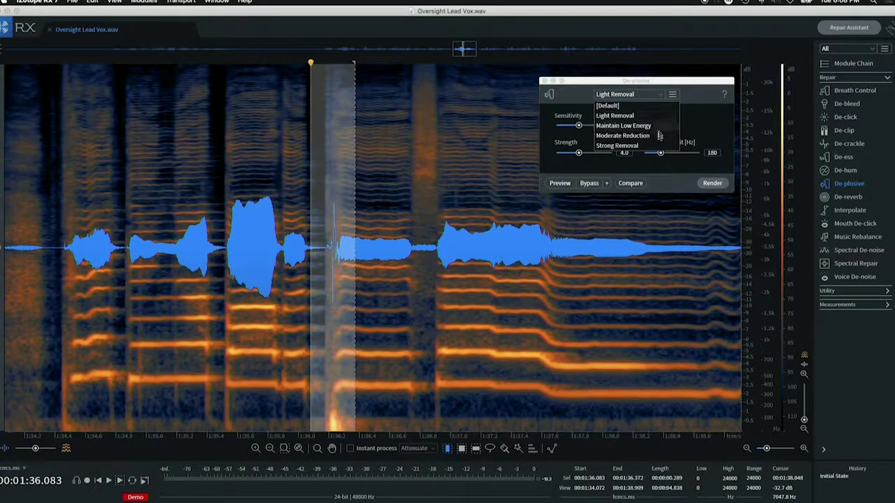
pyautogui.click(646, 106)
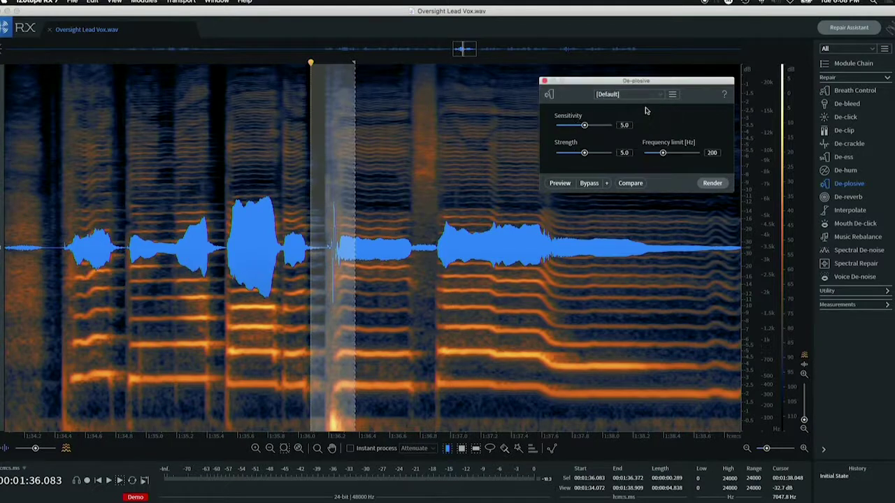
pyautogui.click(658, 97)
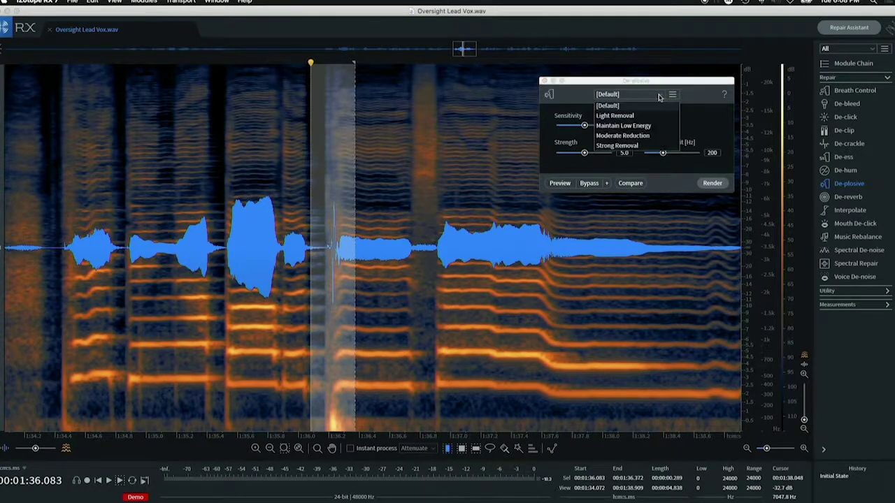
pyautogui.click(653, 116)
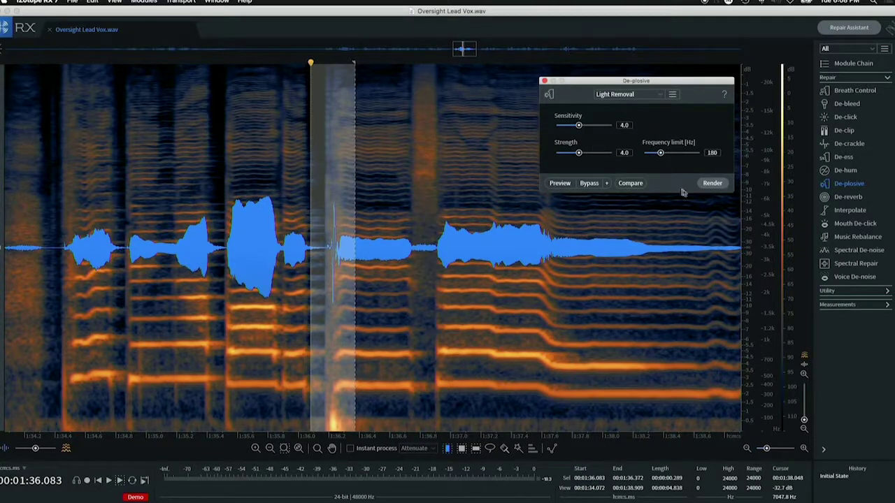
pyautogui.click(711, 183)
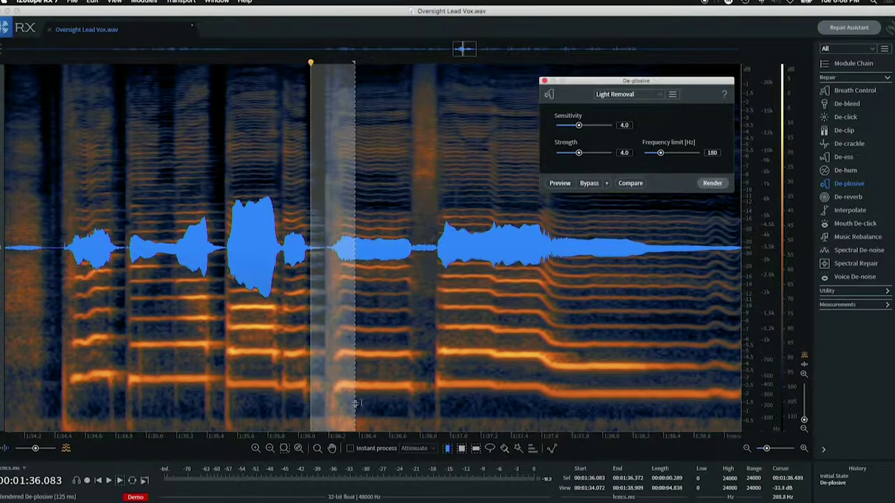
# Play back the repaired vocal phrase from about 1:34.4 and stop after the treated plosive.
pyautogui.scroll(-5, 330, 390)
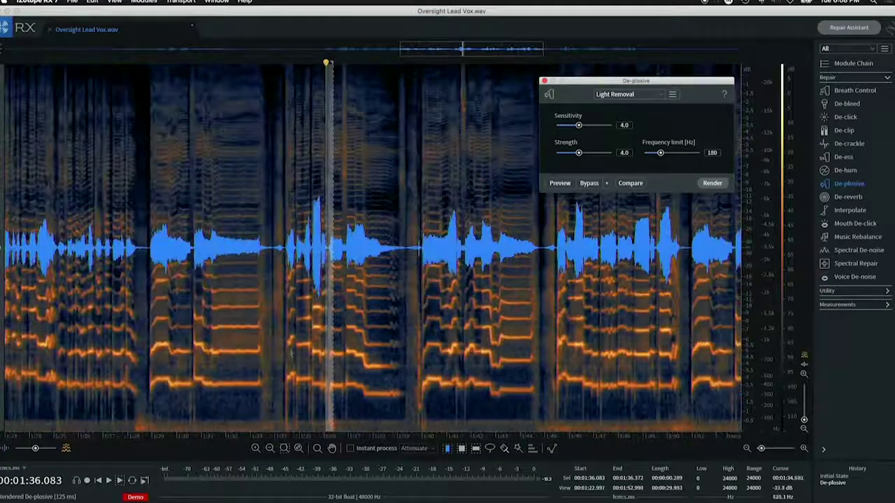
pyautogui.click(284, 353)
pyautogui.press('space')
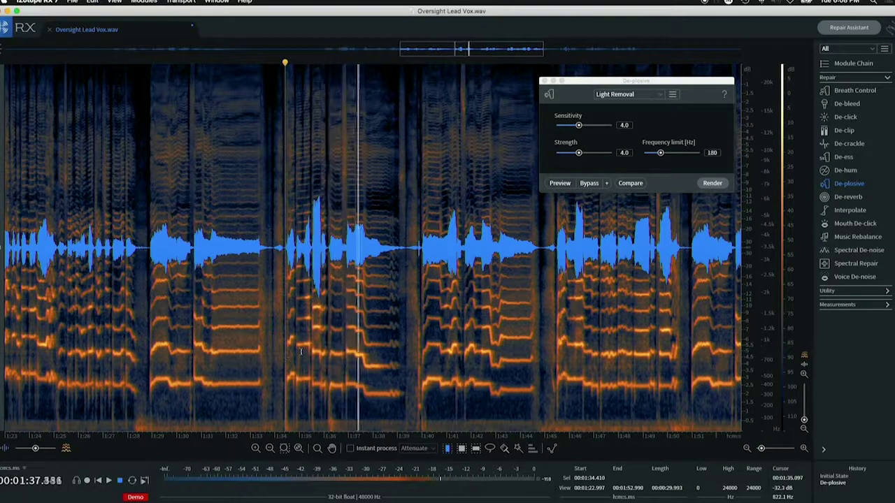
pyautogui.press('space')
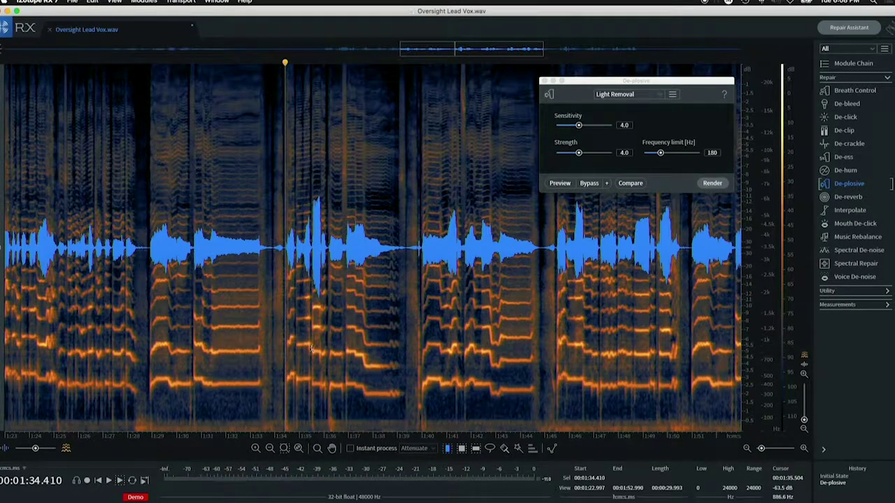
# Compare the vocal before and after repair by toggling the history between Initial State and De-plosive, ending on De-plosive.
pyautogui.moveTo(326, 350); pyautogui.dragTo(333, 350)
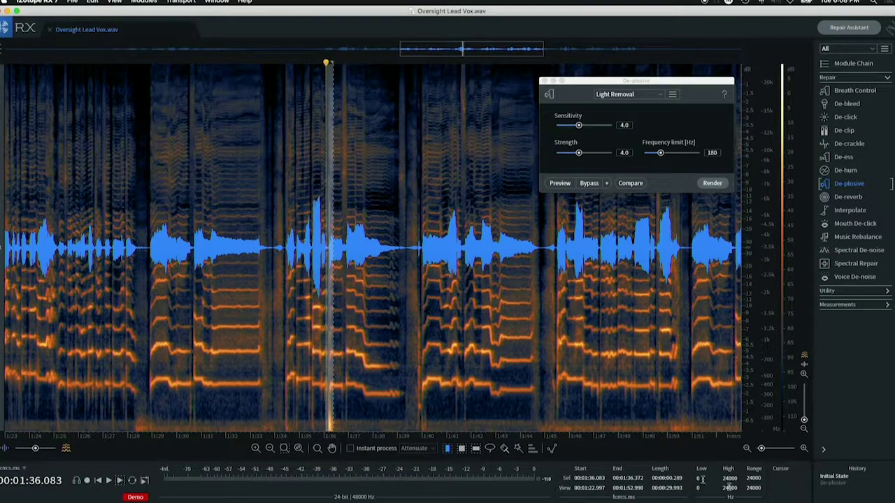
pyautogui.click(842, 484)
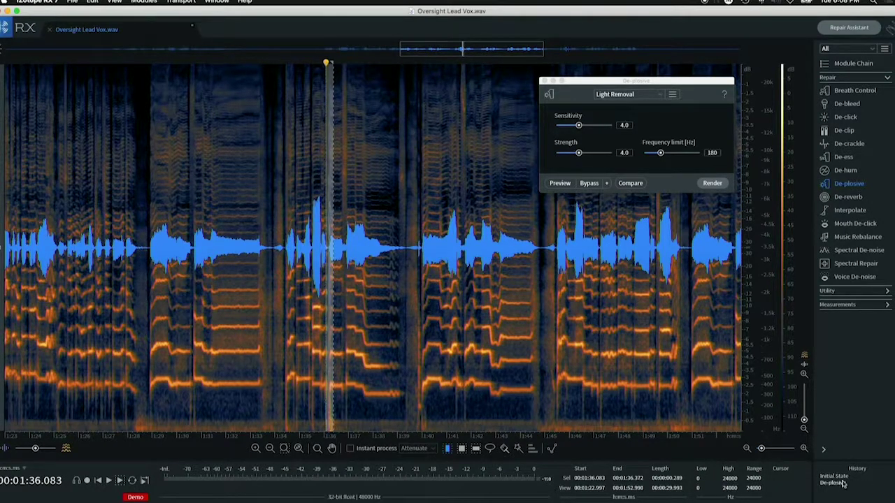
pyautogui.click(839, 476)
pyautogui.click(842, 484)
# Find the next bright low-frequency plosive burst in the spectrogram and select it from about 1:58.23 to 1:58.38.
pyautogui.click(445, 280)
pyautogui.scroll(-3, 577, 392)
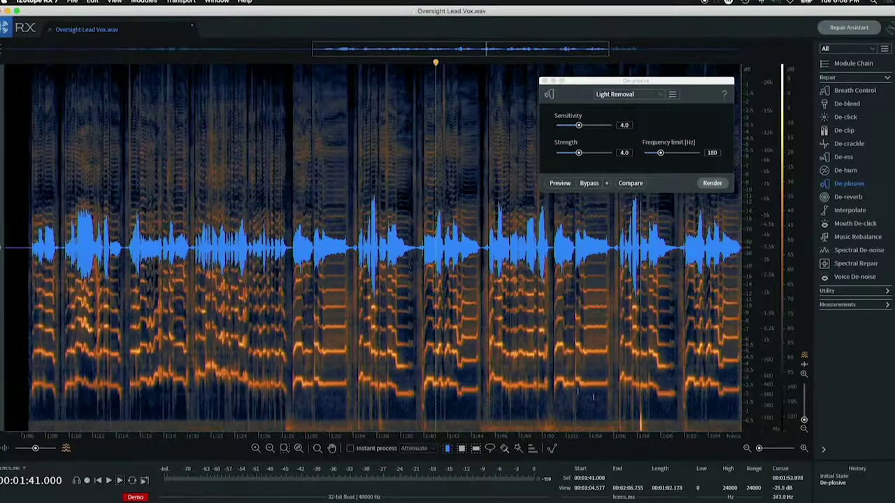
pyautogui.scroll(2, 593, 396)
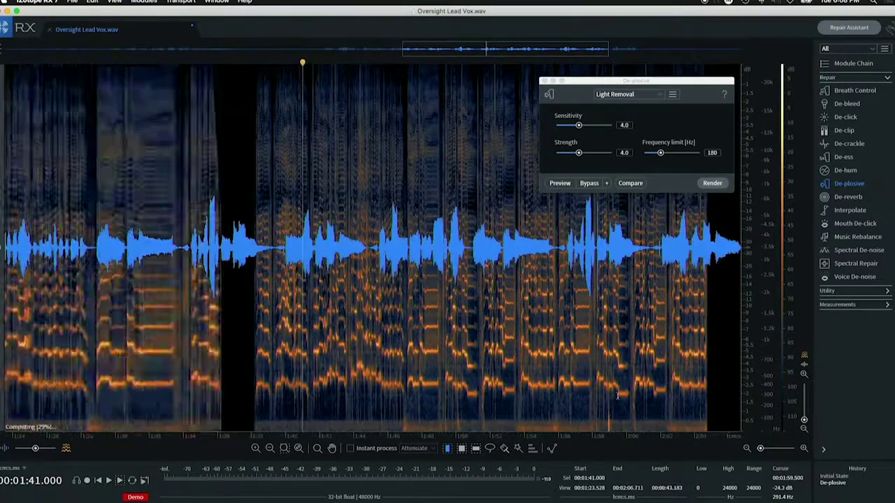
pyautogui.scroll(5, 618, 396)
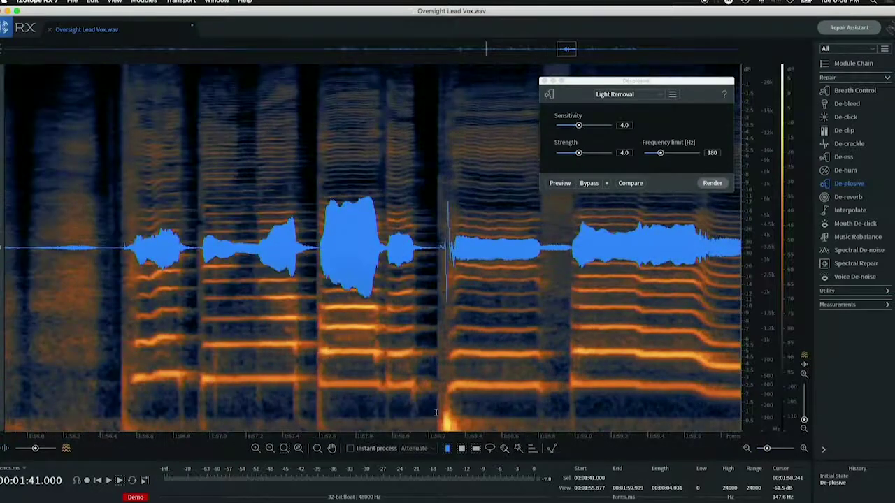
pyautogui.moveTo(434, 412); pyautogui.dragTo(461, 415)
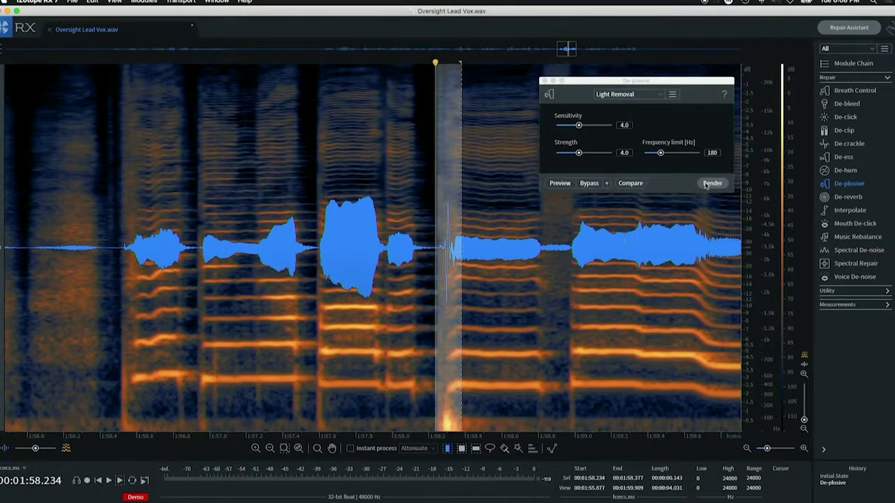
# Choose the Default preset in De-plosive and render it on the burst selected near 1:58.
pyautogui.click(649, 96)
pyautogui.click(636, 105)
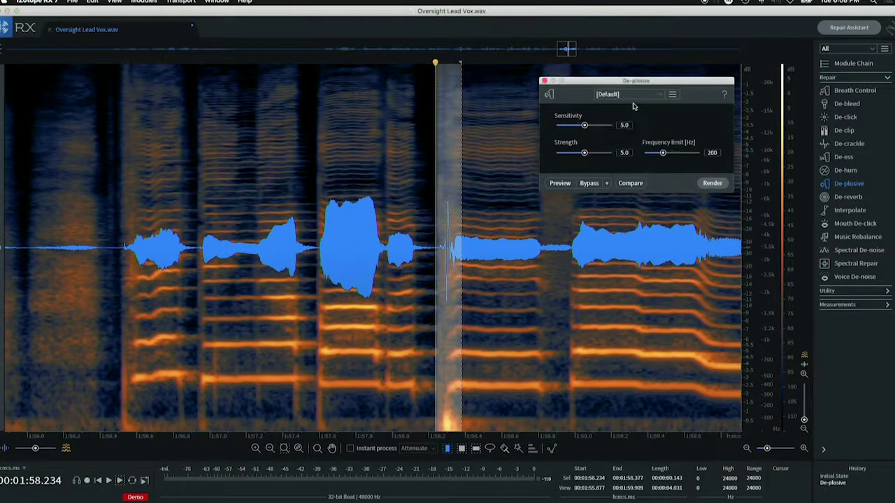
pyautogui.click(711, 184)
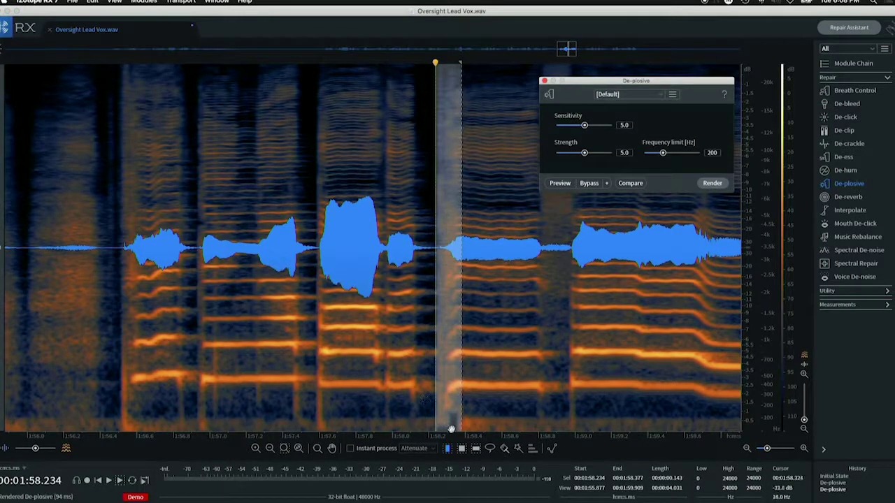
# Play back the phrase from about 1:56.45 and stop after the treated plosive.
pyautogui.scroll(-5, 453, 428)
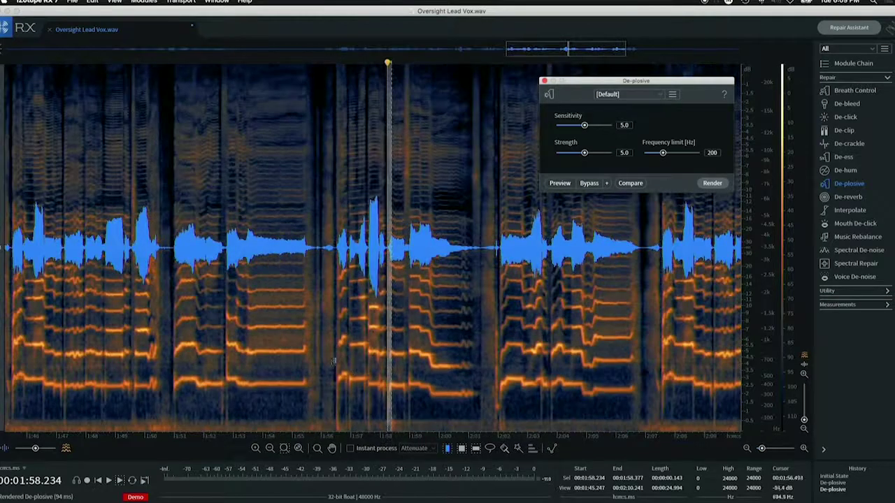
pyautogui.click(335, 367)
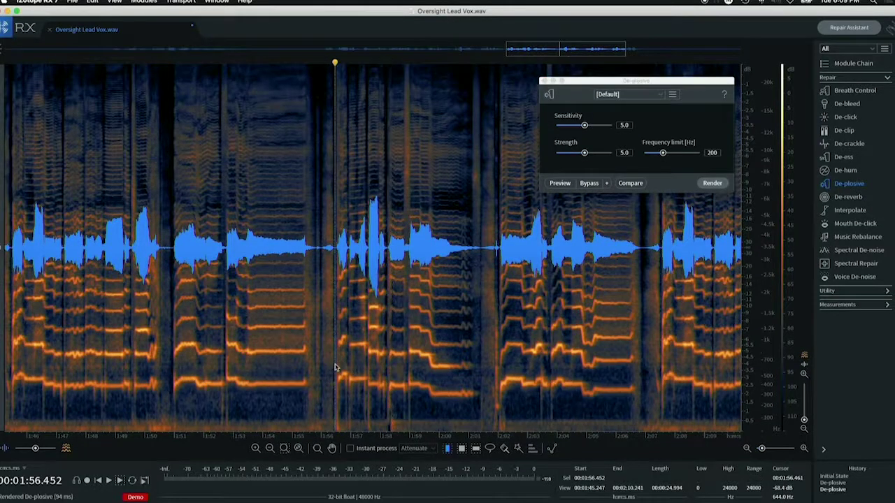
pyautogui.press('space')
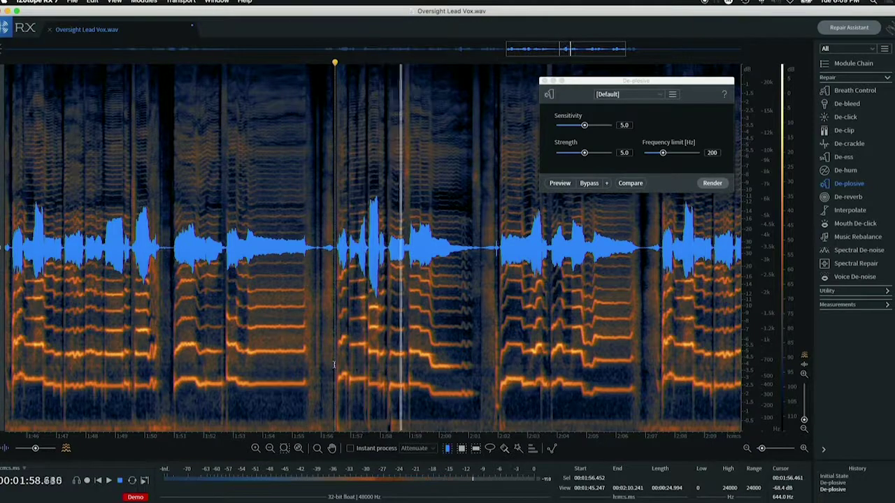
pyautogui.press('space')
# Revert the individual De-plosive renders by returning the vocal to its Initial State.
pyautogui.scroll(-2, 364, 317)
pyautogui.scroll(-3, 364, 317)
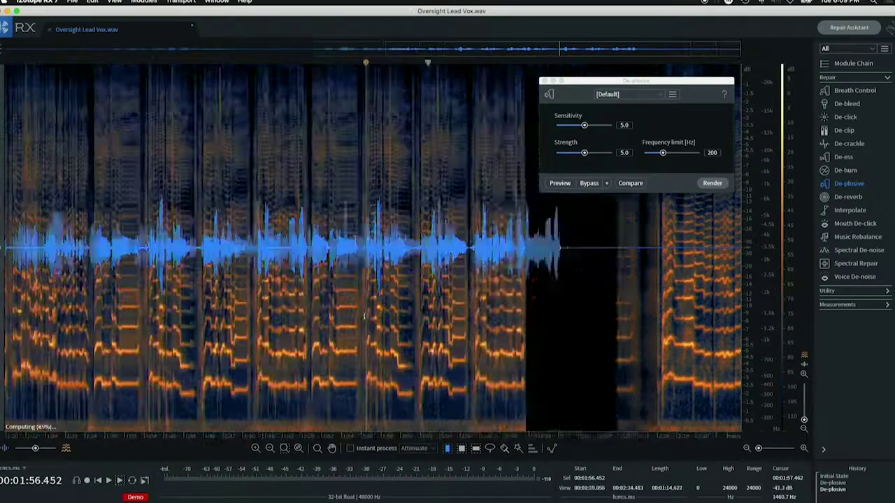
pyautogui.scroll(1, 554, 265)
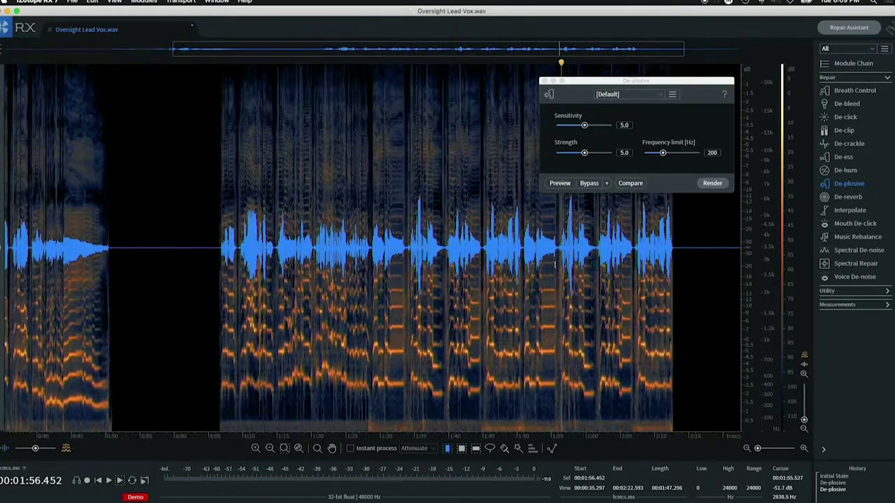
pyautogui.moveTo(572, 272); pyautogui.dragTo(574, 273)
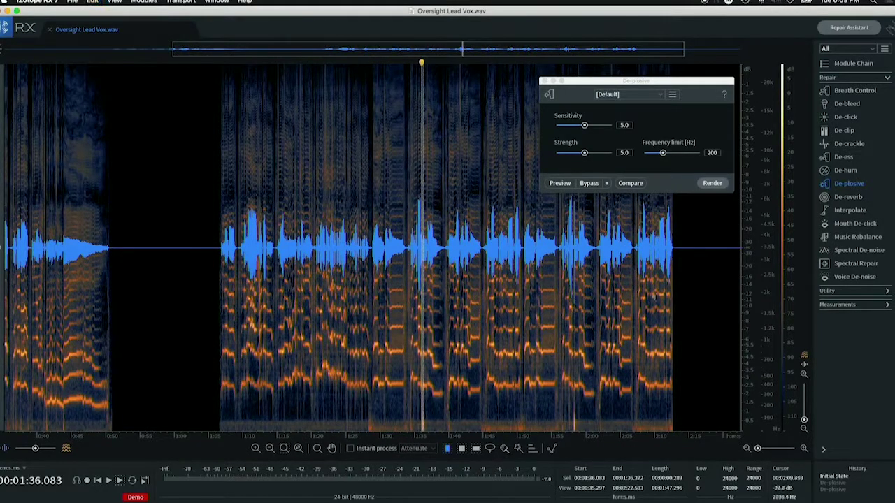
# Render De-plosive with the Default preset over the whole vocal section from about 1:06.3 to 2:13.3, and close the module.
pyautogui.click(680, 305)
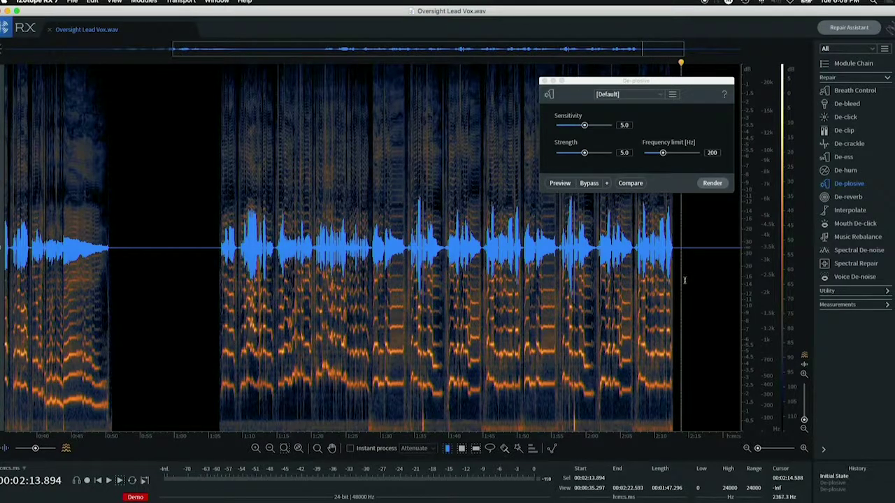
pyautogui.click(677, 287)
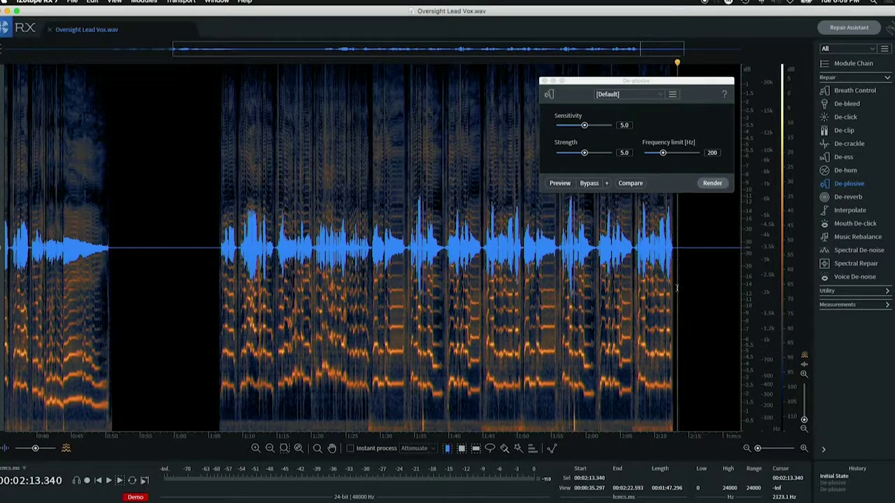
pyautogui.moveTo(677, 288); pyautogui.dragTo(218, 287)
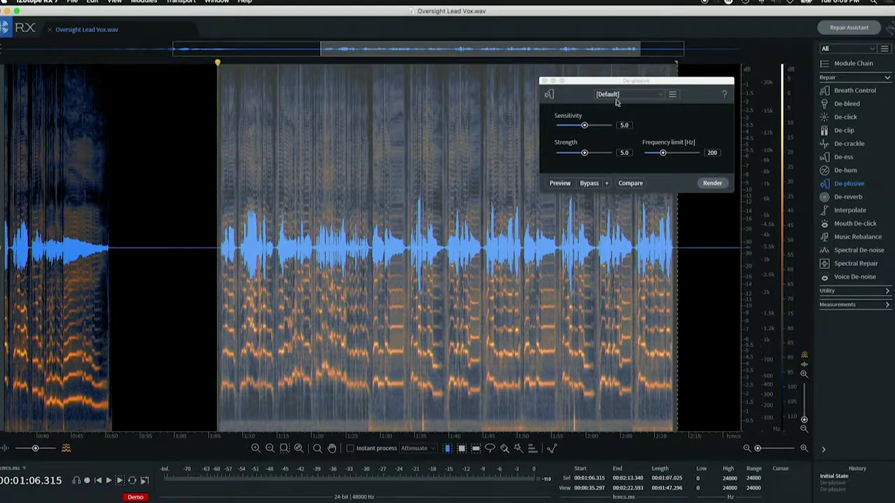
pyautogui.click(710, 183)
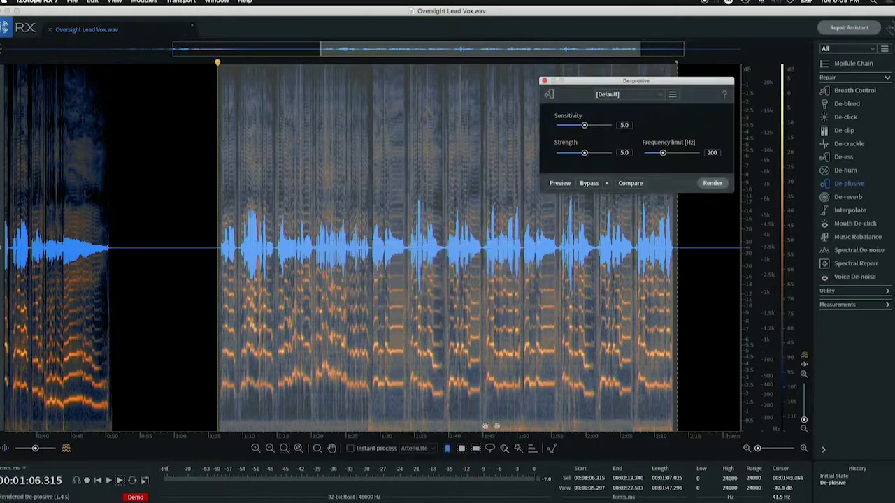
pyautogui.click(699, 370)
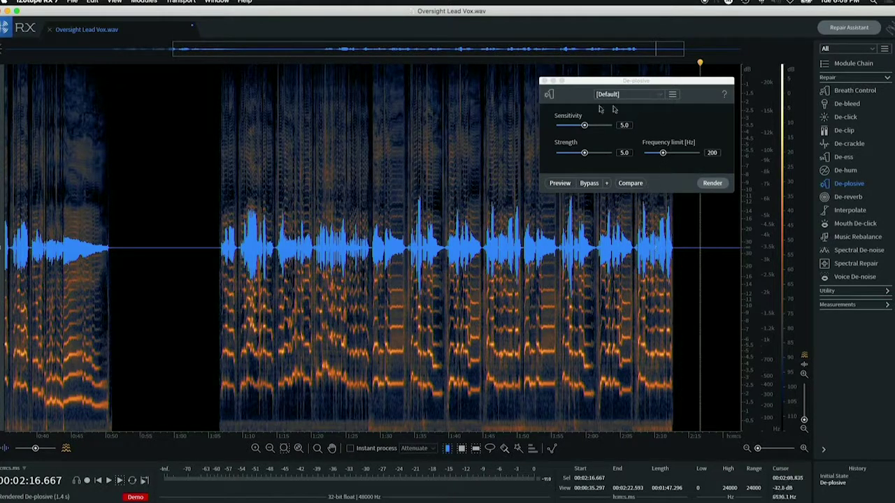
pyautogui.click(543, 81)
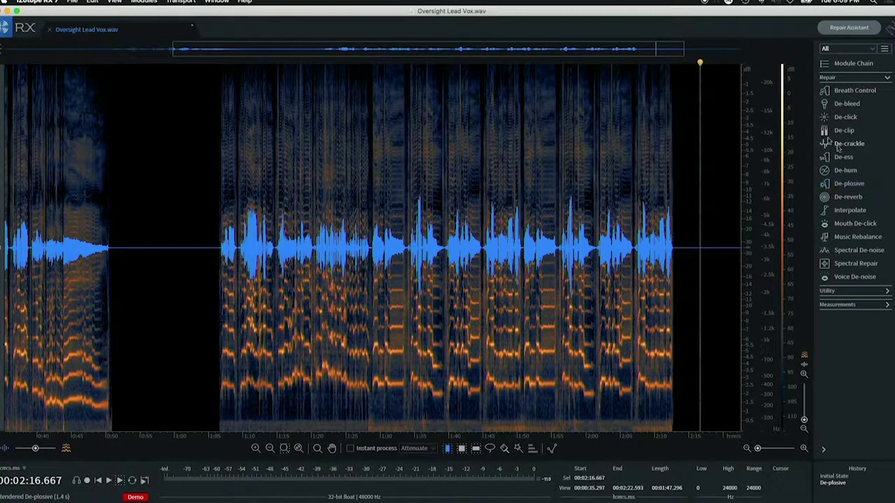
# Play back the repaired vocal from about 1:33.9 and stop after the first few words.
pyautogui.scroll(5, 348, 253)
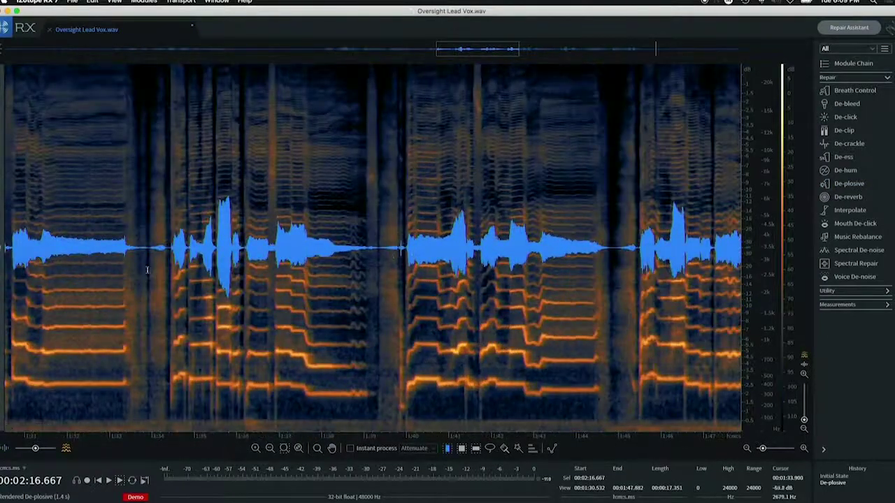
pyautogui.click(148, 270)
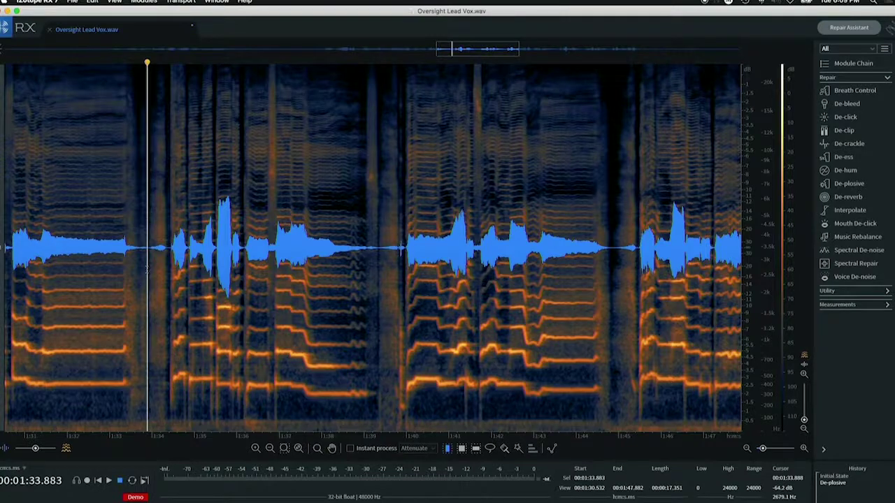
pyautogui.press('space')
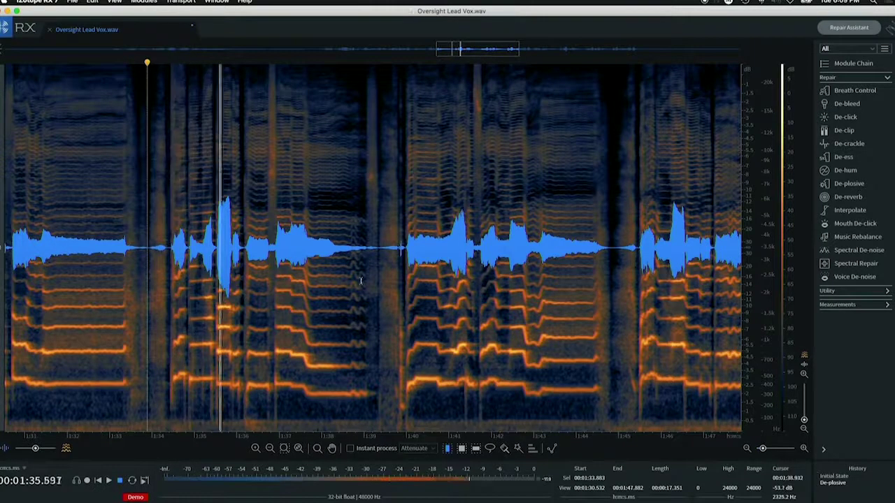
pyautogui.press('space')
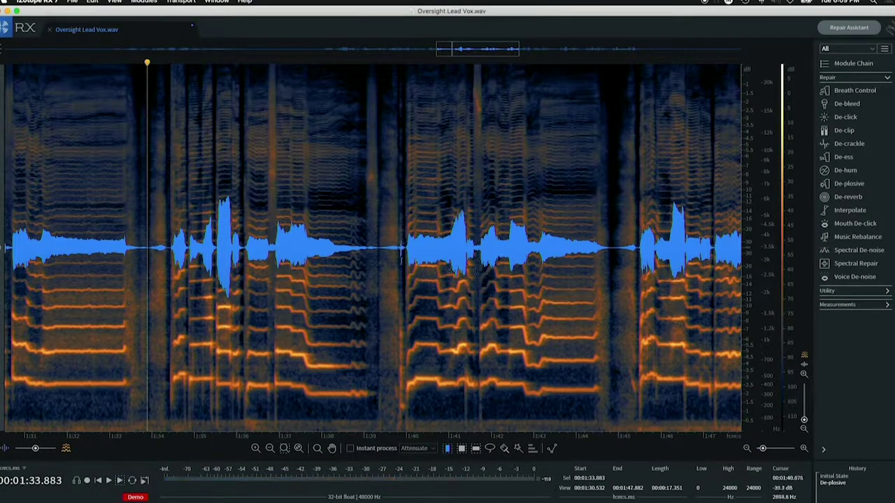
# Look over the breaths between phrases and select the vocal passage from about 1:33.7 to 2:01.1.
pyautogui.hscroll(5, 435, 261)
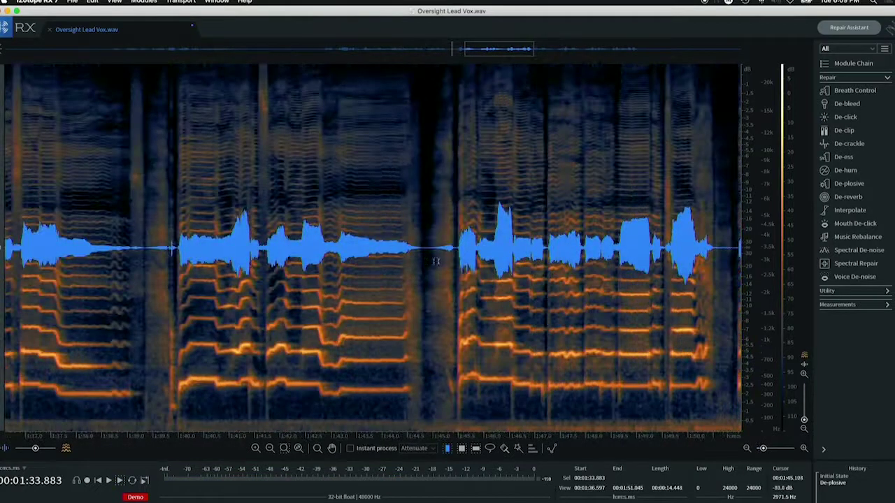
pyautogui.click(425, 261)
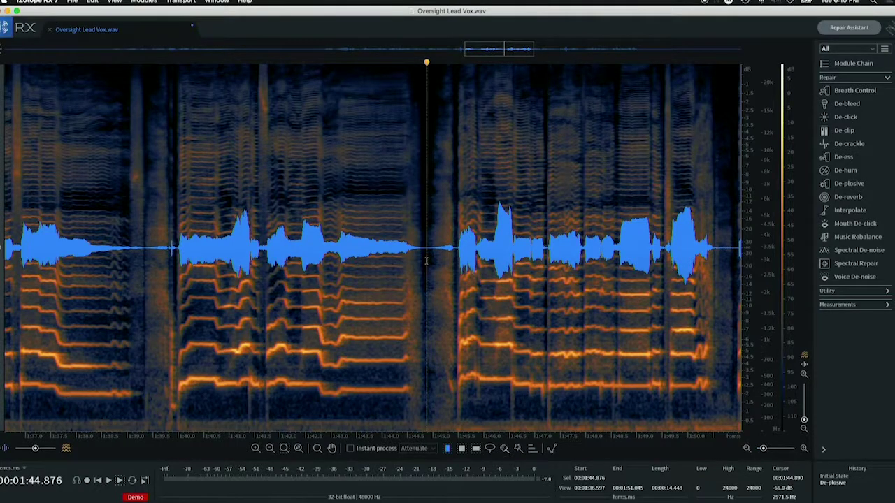
pyautogui.scroll(-8, 426, 262)
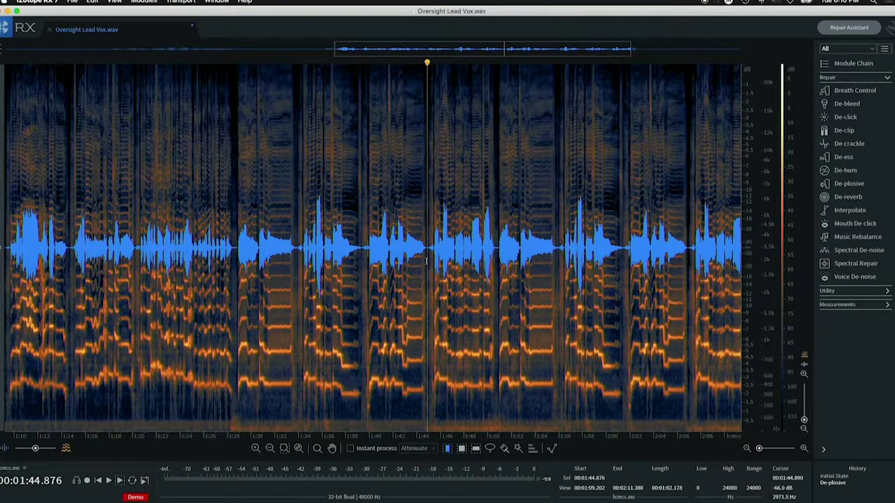
pyautogui.scroll(3, 425, 261)
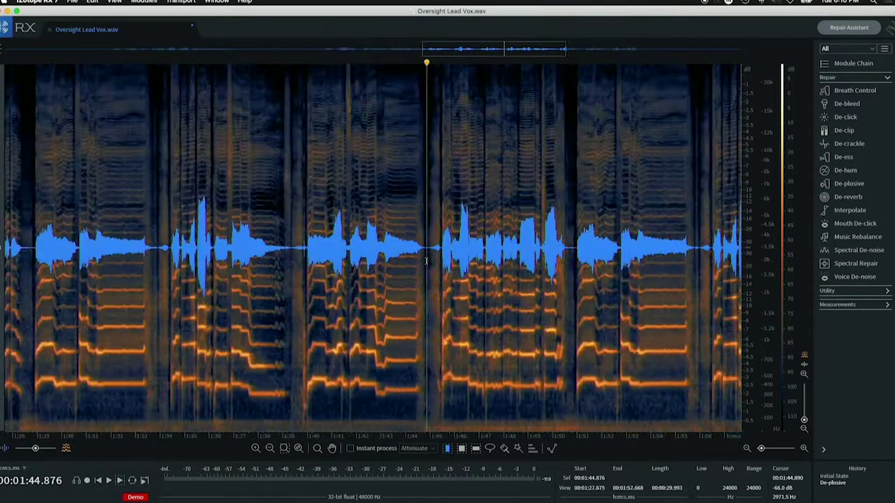
pyautogui.scroll(3, 418, 260)
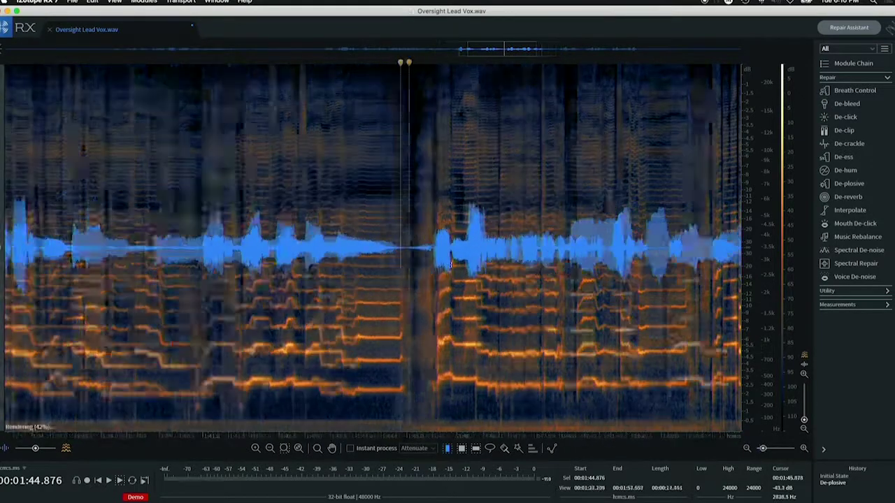
pyautogui.scroll(-5, 144, 279)
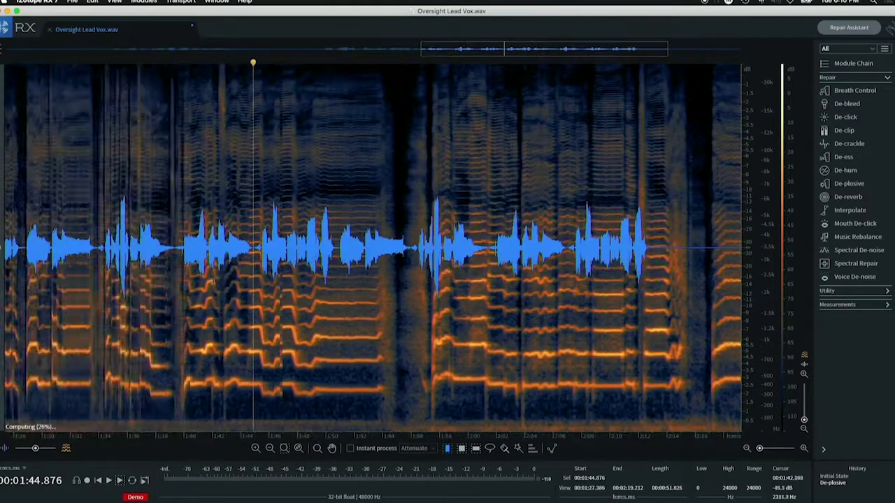
pyautogui.moveTo(142, 279); pyautogui.dragTo(411, 279)
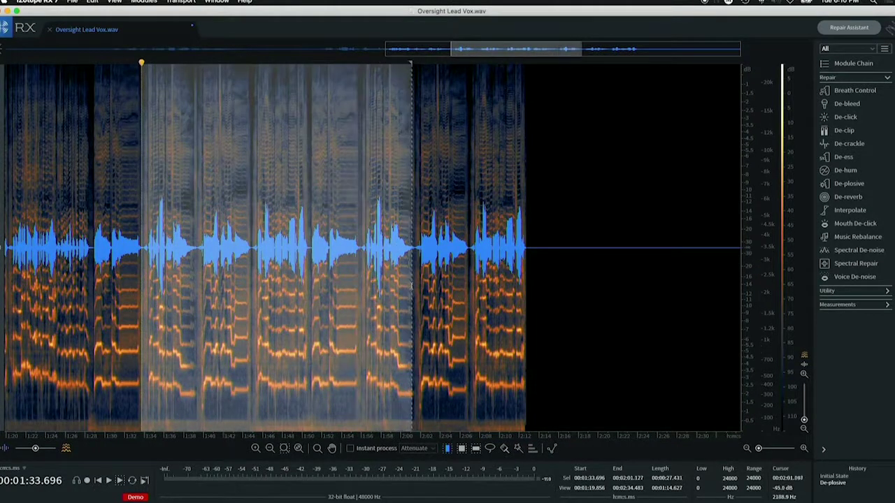
# Open the Breath Control module, choose its Default preset and render it on the selected passage.
pyautogui.click(854, 90)
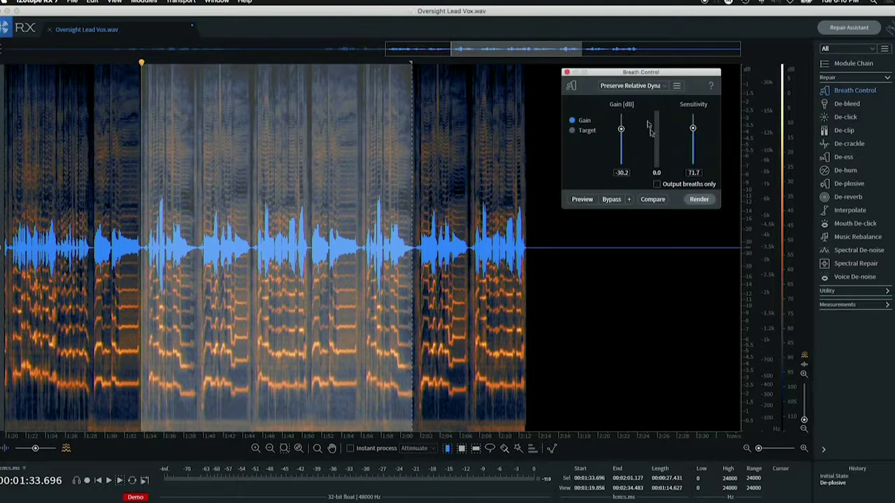
pyautogui.click(654, 89)
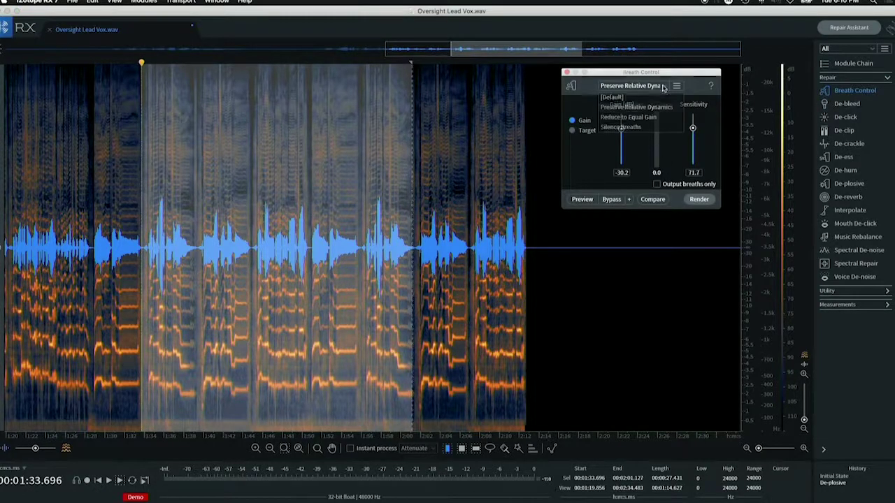
pyautogui.click(618, 97)
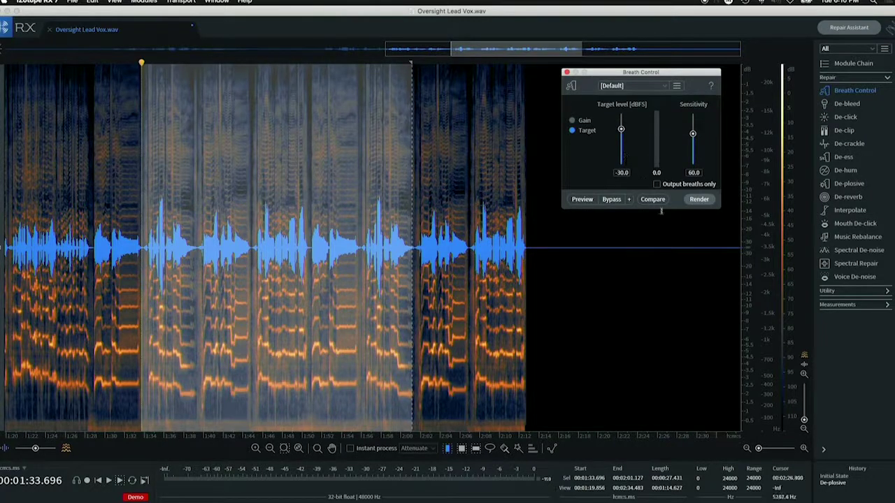
pyautogui.click(691, 202)
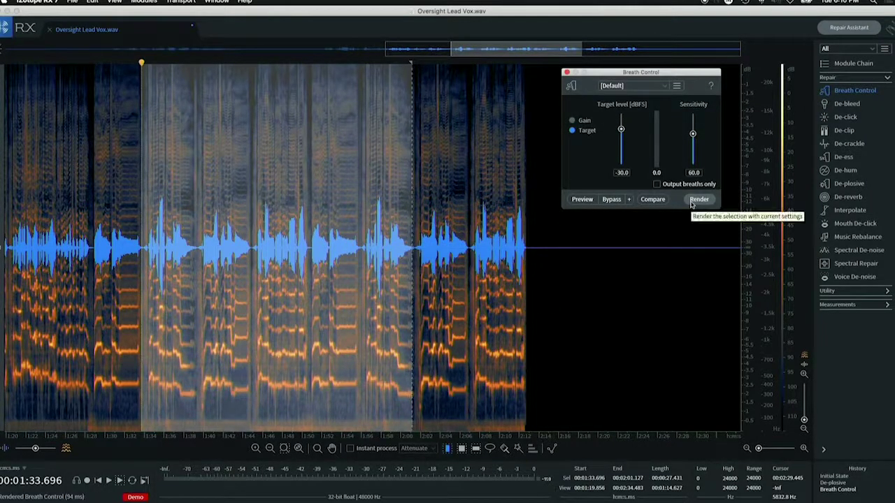
pyautogui.click(699, 199)
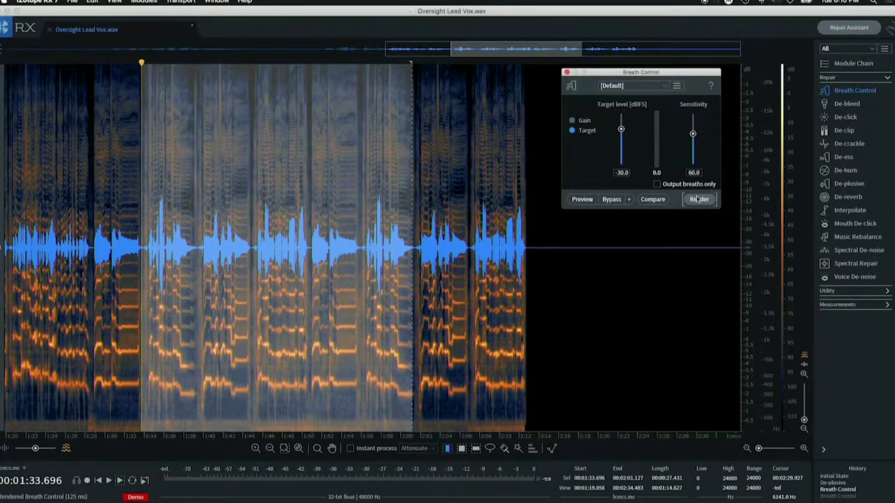
# Load the Preserve Relative Dynamics preset in Breath Control and raise its sensitivity to 73.6.
pyautogui.click(676, 225)
pyautogui.click(663, 89)
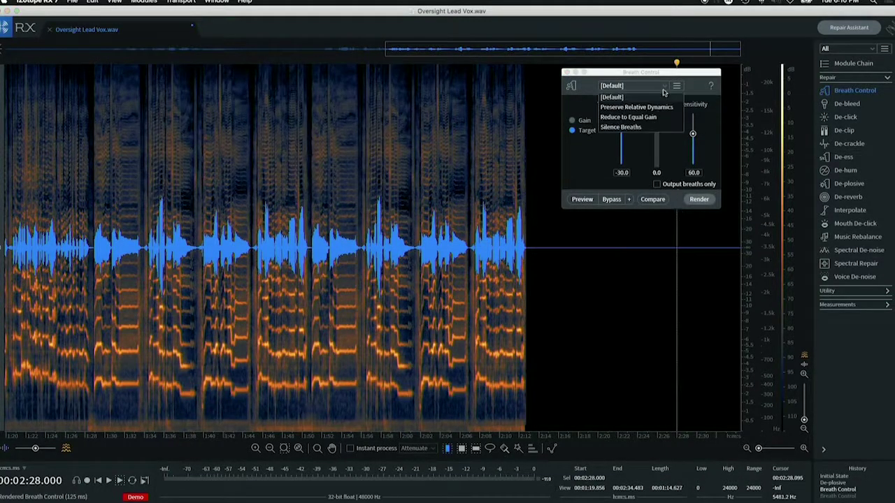
pyautogui.click(660, 109)
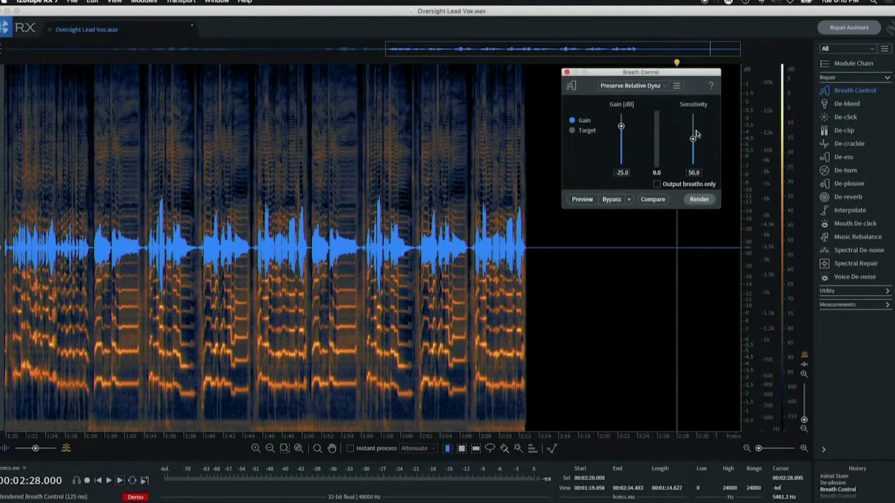
pyautogui.moveTo(694, 141); pyautogui.dragTo(694, 128)
# Select the vocal passage from about 1:33.6 to 2:01.3, set the Breath Control gain to -30.2 dB and render it.
pyautogui.moveTo(140, 250); pyautogui.dragTo(411, 248)
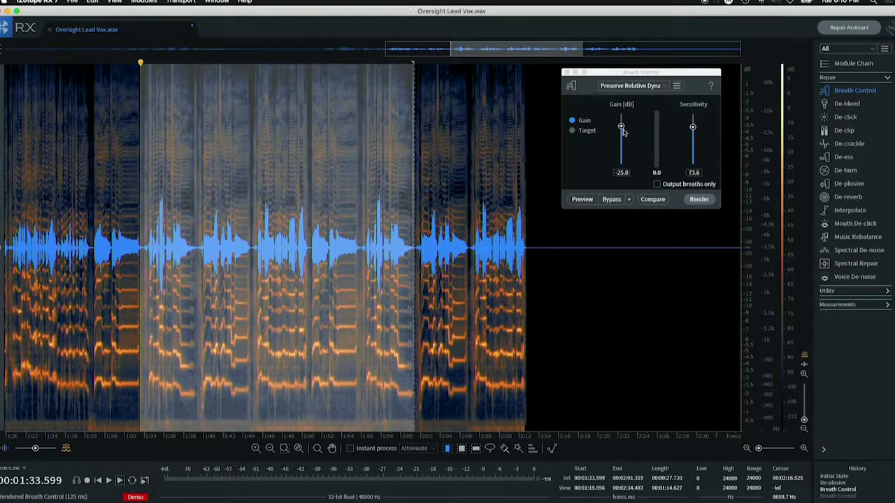
pyautogui.moveTo(621, 126); pyautogui.dragTo(622, 130)
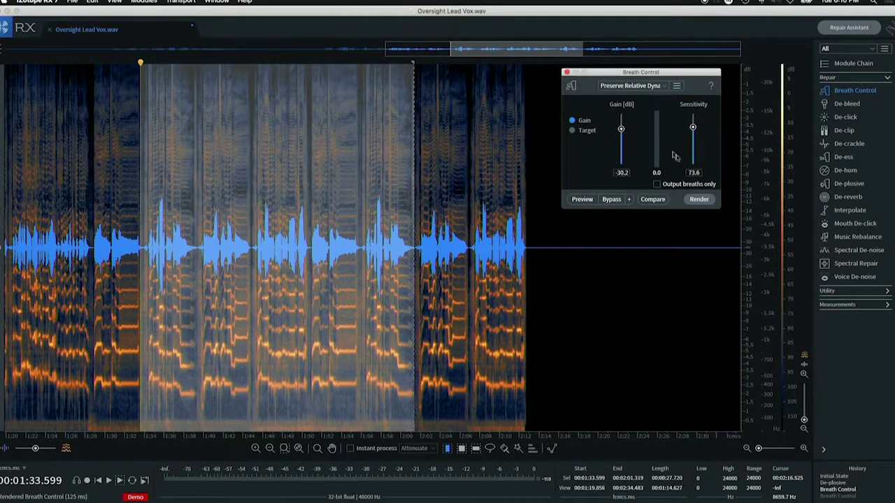
pyautogui.click(699, 200)
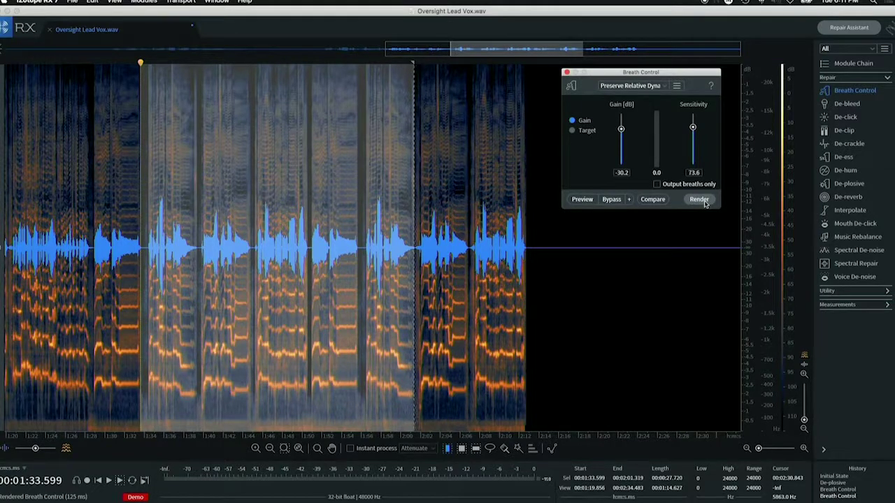
# Play back the processed vocal from about 1:49.5 through the next breaths and stop.
pyautogui.click(294, 243)
pyautogui.press('space')
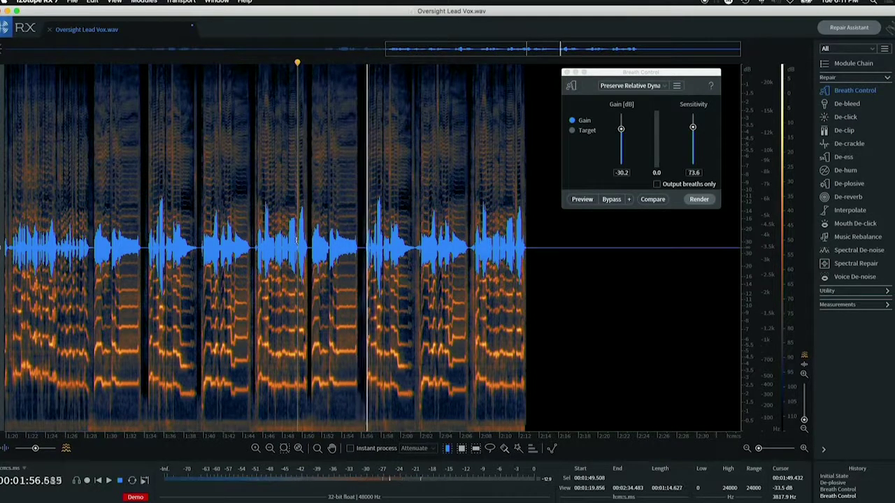
pyautogui.press('space')
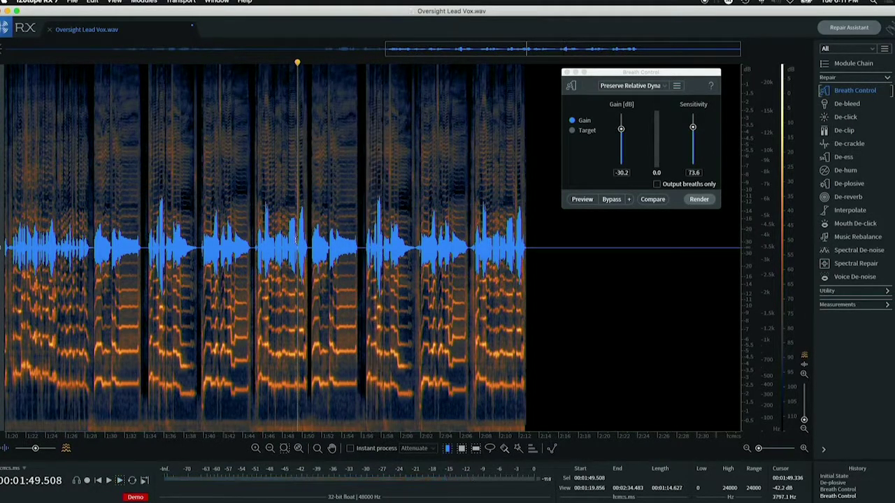
# Undo the last Breath Control render, render the passage with Output breaths only enabled, and listen to the breath at about 1:55.2.
pyautogui.doubleClick(297, 240)
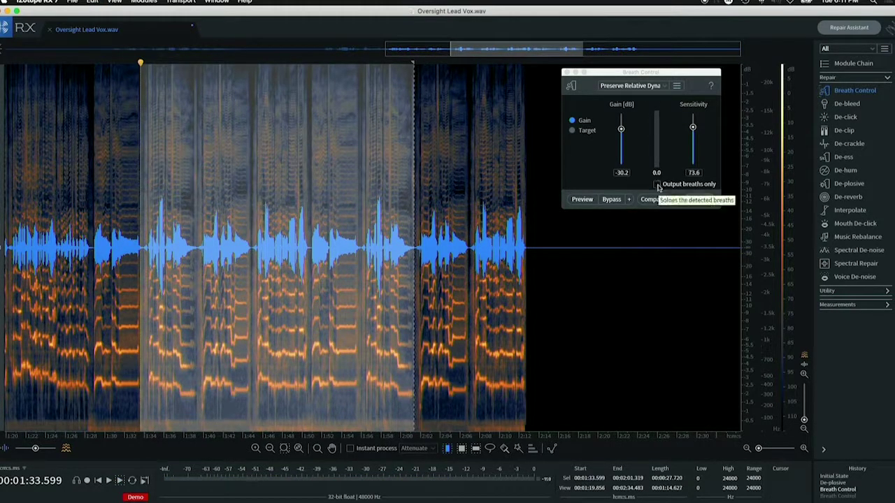
pyautogui.click(657, 186)
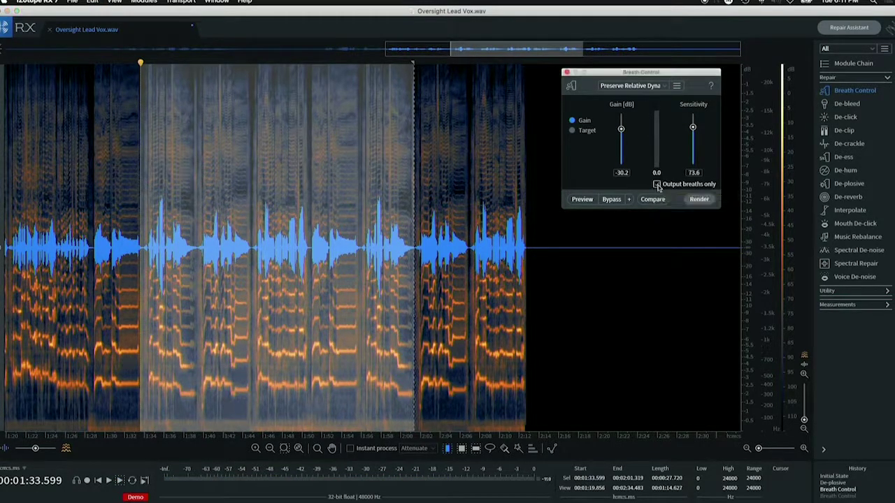
pyautogui.click(699, 199)
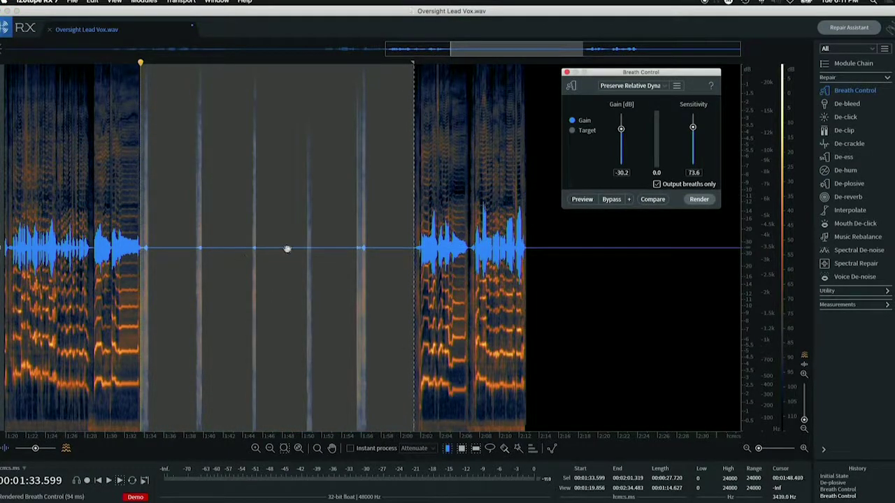
pyautogui.click(354, 244)
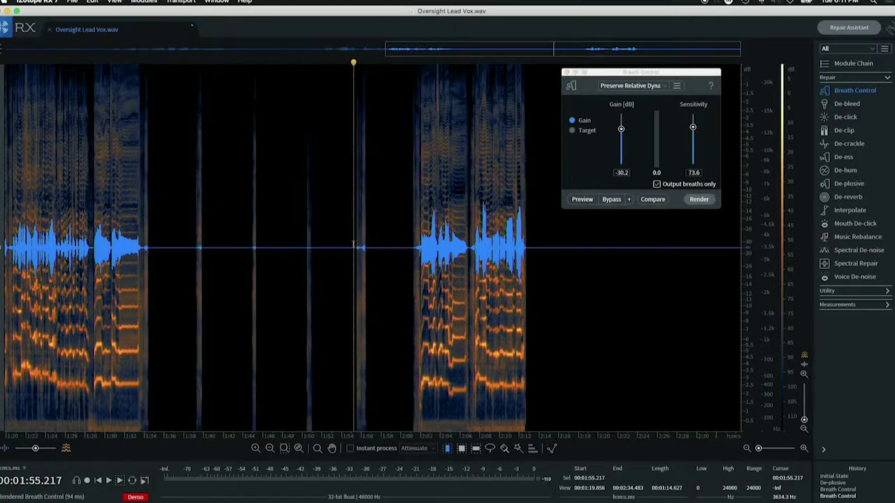
pyautogui.press('space')
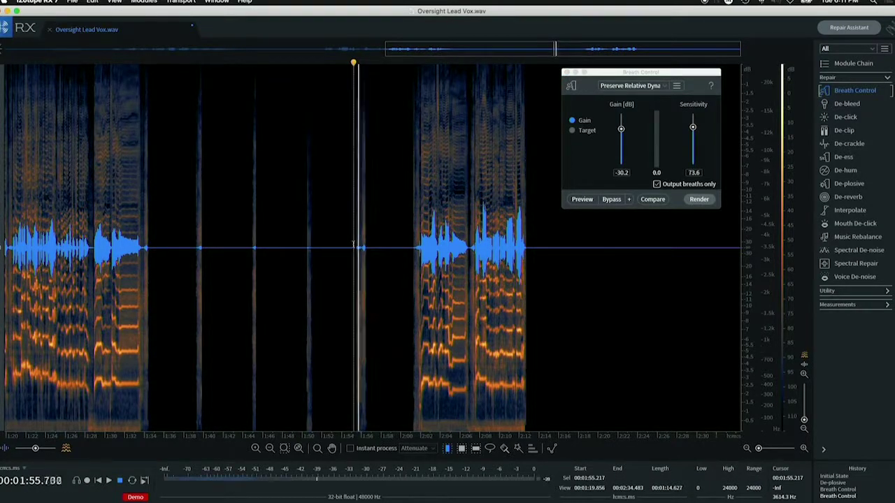
pyautogui.press('space')
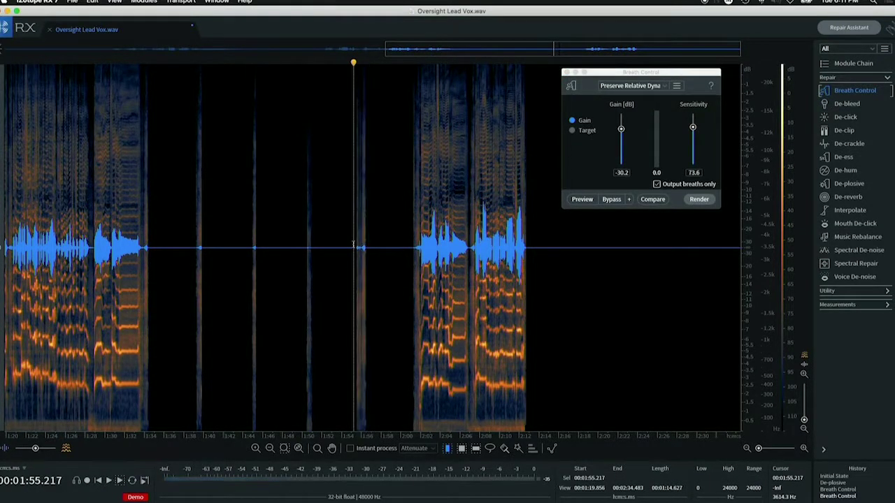
# Undo the breaths-only render, turn off Output breaths only, render Breath Control on the passage again and close the module.
pyautogui.press('super+z')
pyautogui.click(657, 184)
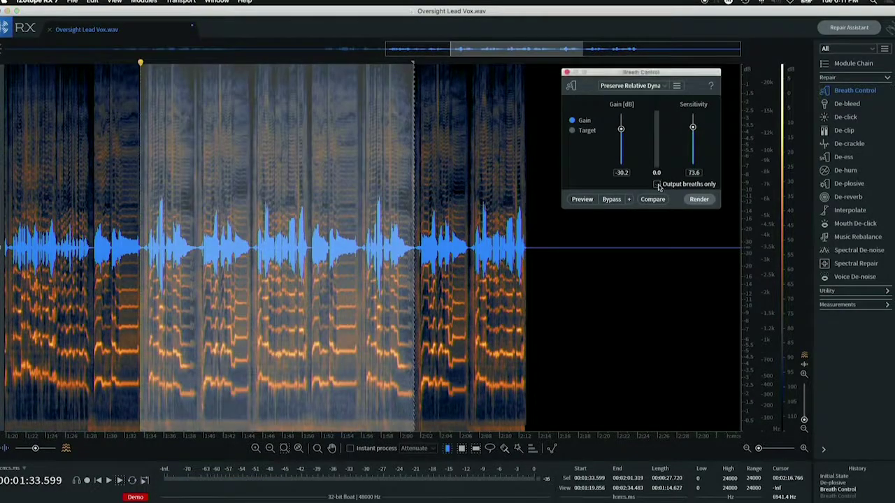
pyautogui.click(699, 200)
pyautogui.scroll(-3, 582, 279)
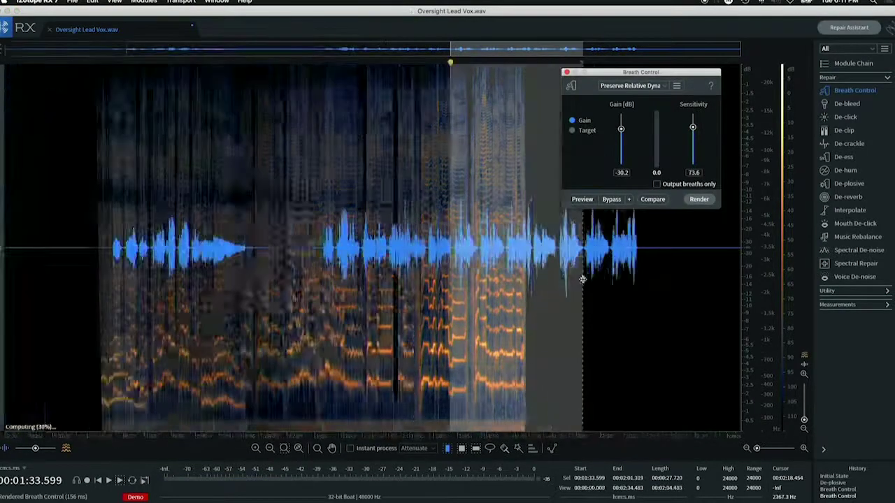
pyautogui.click(577, 281)
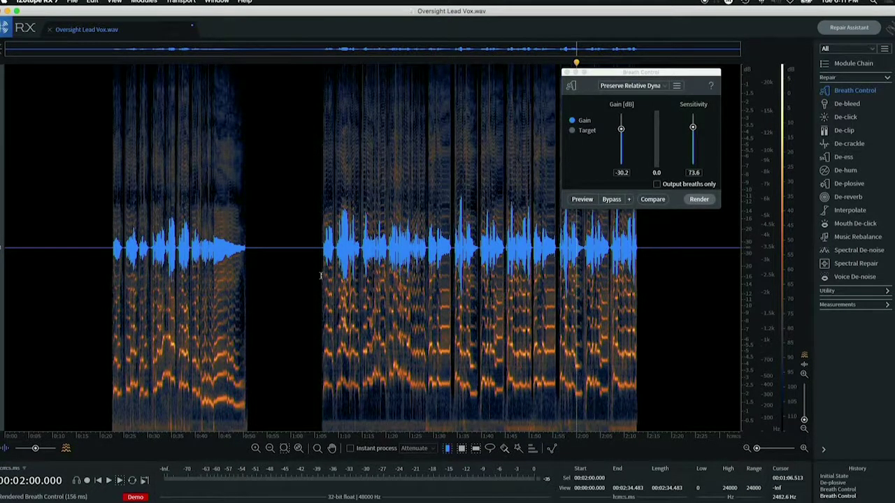
pyautogui.click(566, 72)
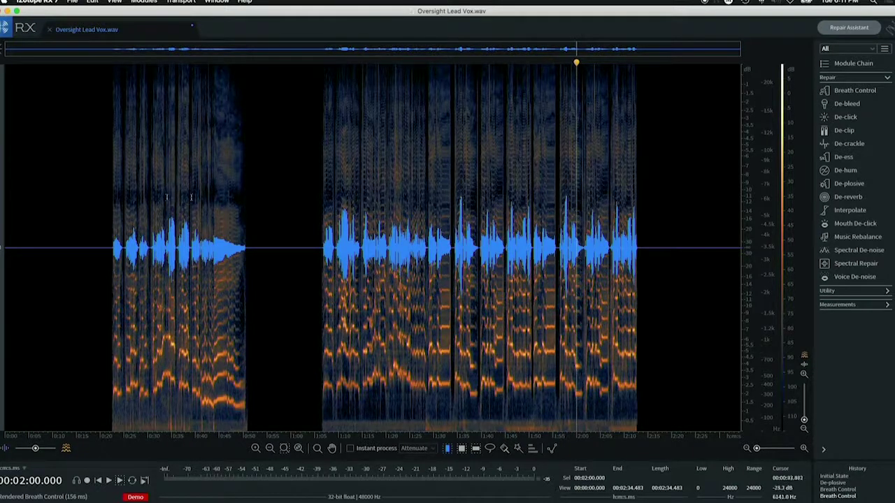
# View the export format, bit depth and dither options for the repaired vocal, and leave without exporting.
pyautogui.click(74, 1)
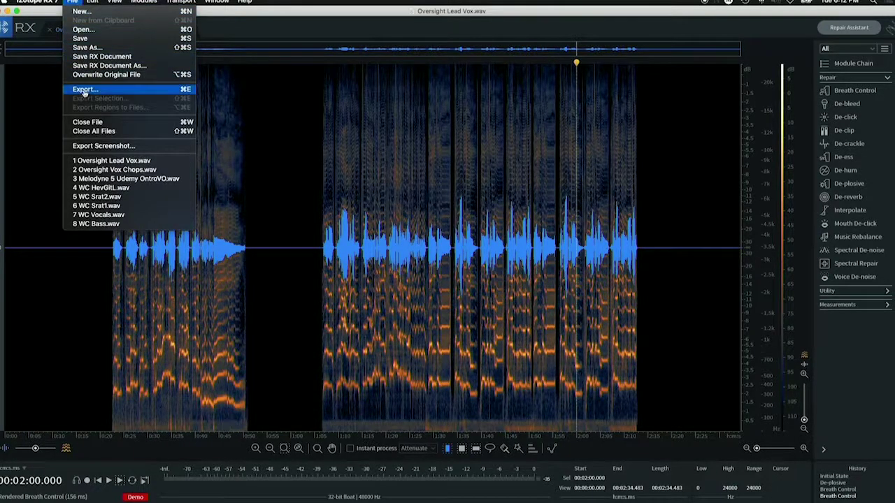
pyautogui.click(102, 90)
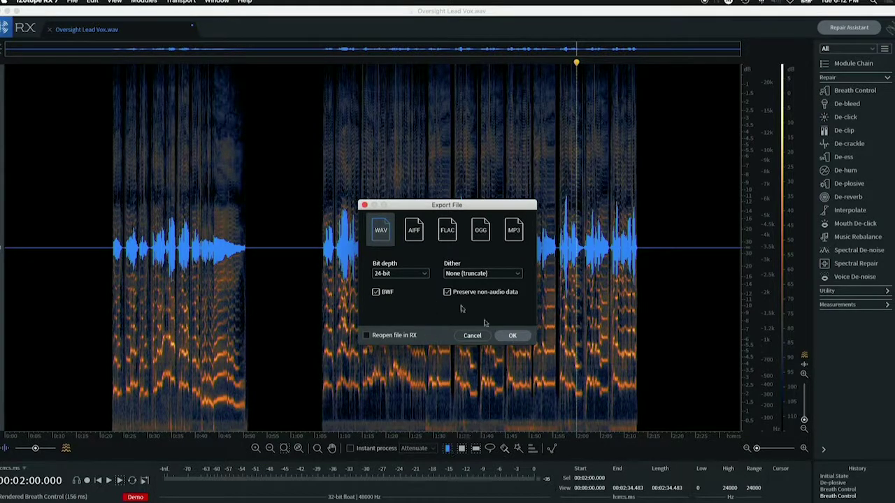
pyautogui.click(364, 205)
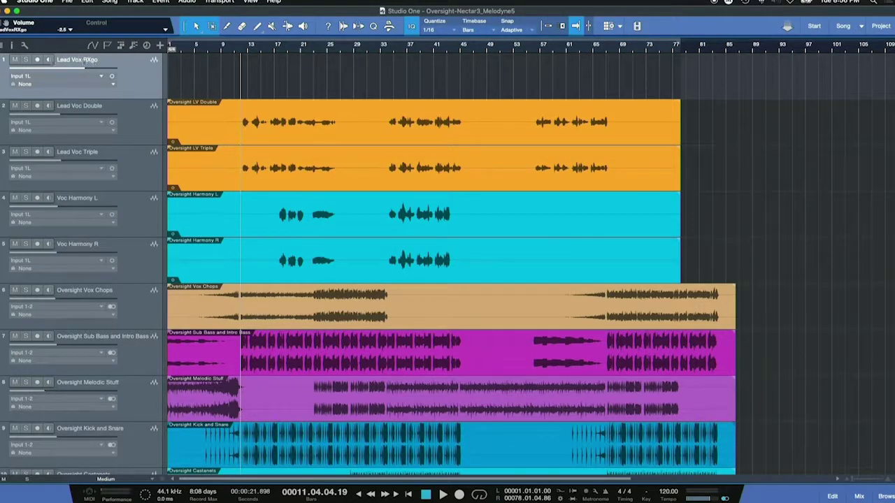
# Import Oversight Lead Vox-RXgo.wav from the Oversight Stems folder onto the Lead Vox RXgo track in Studio One, at the song start.
pyautogui.click(7, 72)
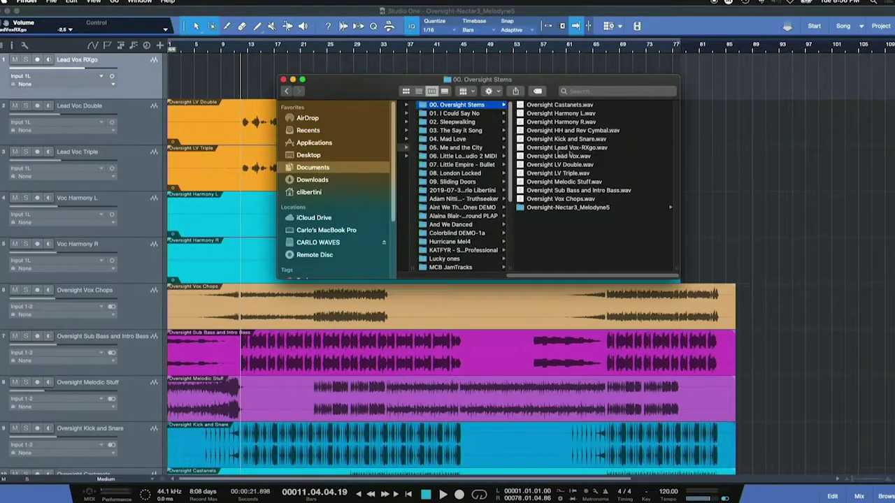
pyautogui.click(572, 149)
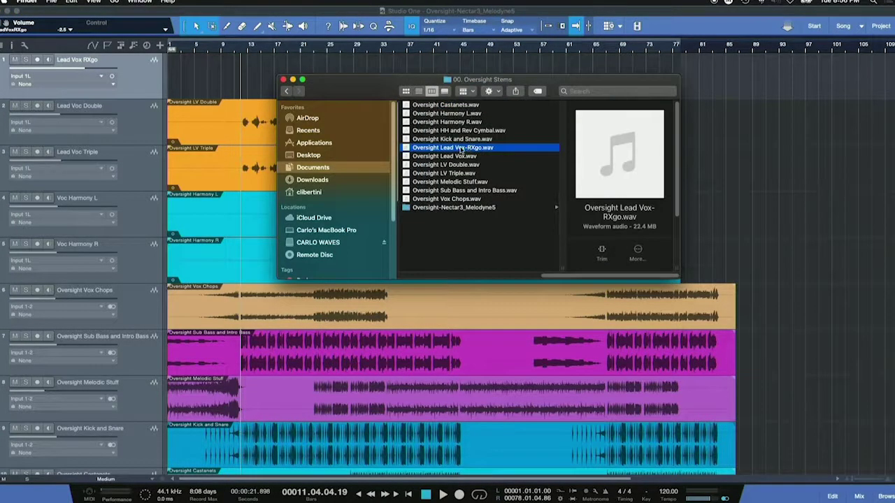
pyautogui.moveTo(460, 151); pyautogui.dragTo(182, 68)
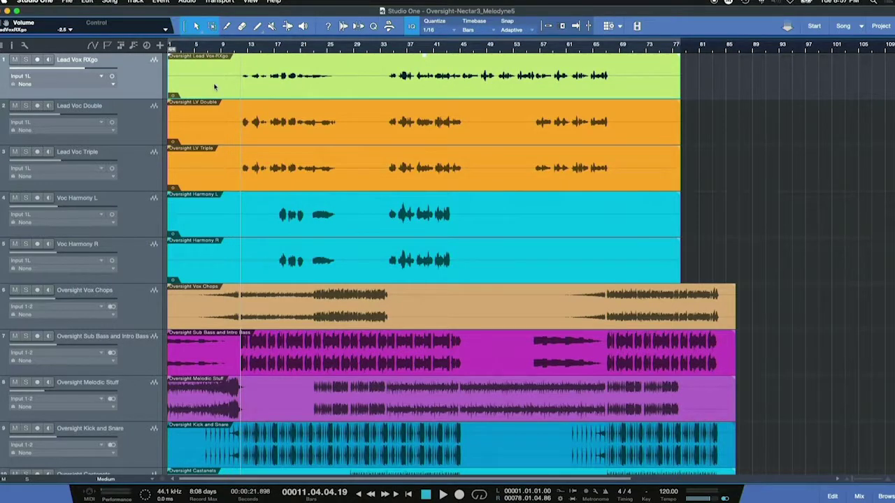
# Play the mix from about bar 12, make the Lead Vox RXgo track taller, and solo it briefly to check the vocal.
pyautogui.press('space')
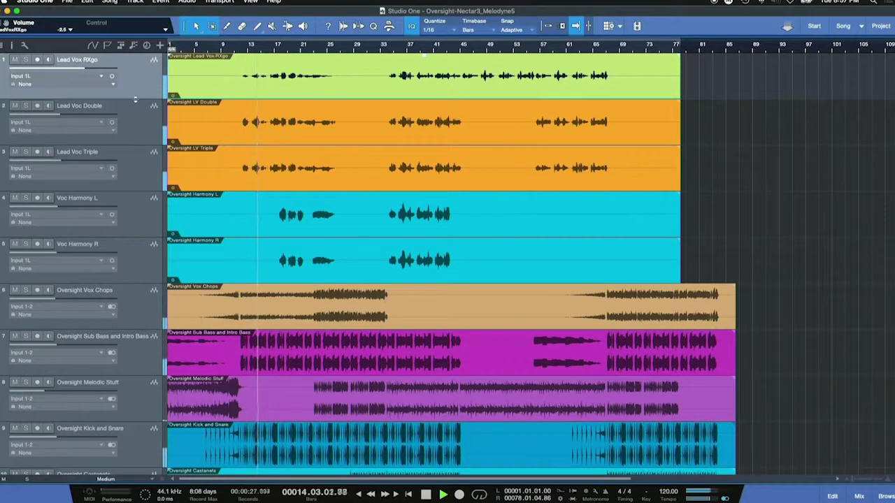
pyautogui.moveTo(135, 100); pyautogui.dragTo(132, 161)
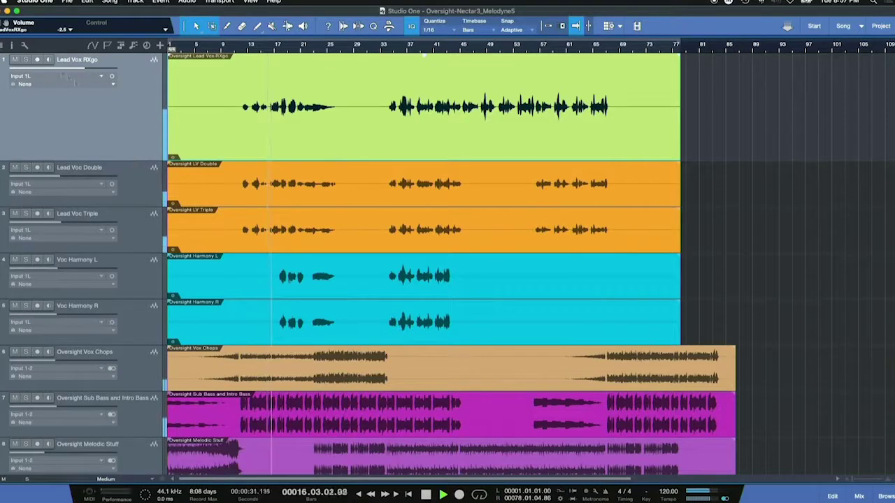
pyautogui.click(25, 60)
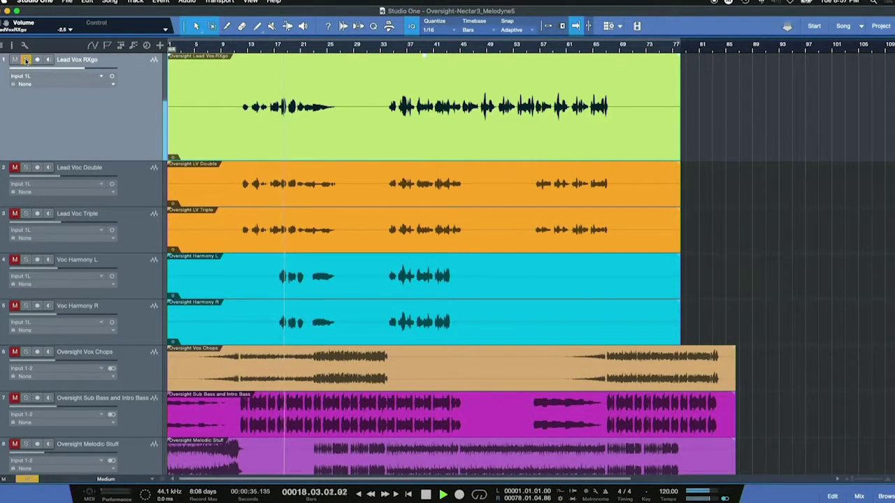
pyautogui.press('space')
pyautogui.click(25, 60)
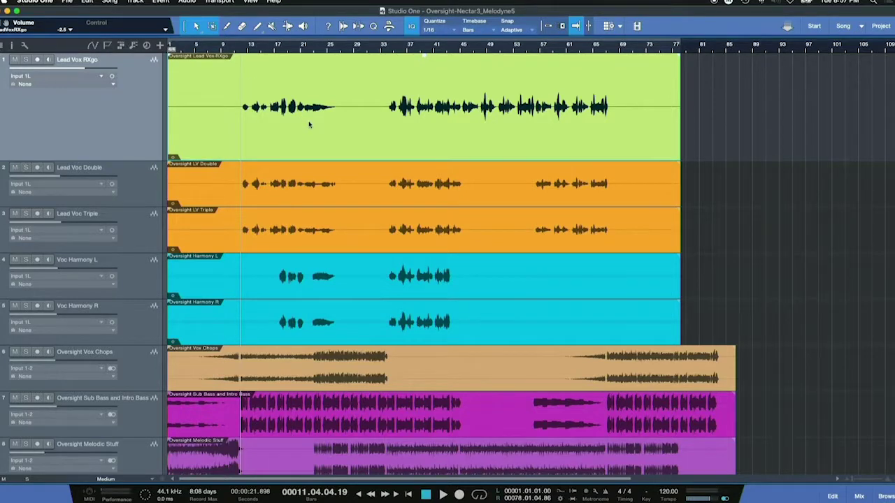
# Open the Oversight Lead Vox-RXgo event for editing in Melodyne and enlarge the Melodyne editor.
pyautogui.click(189, 2)
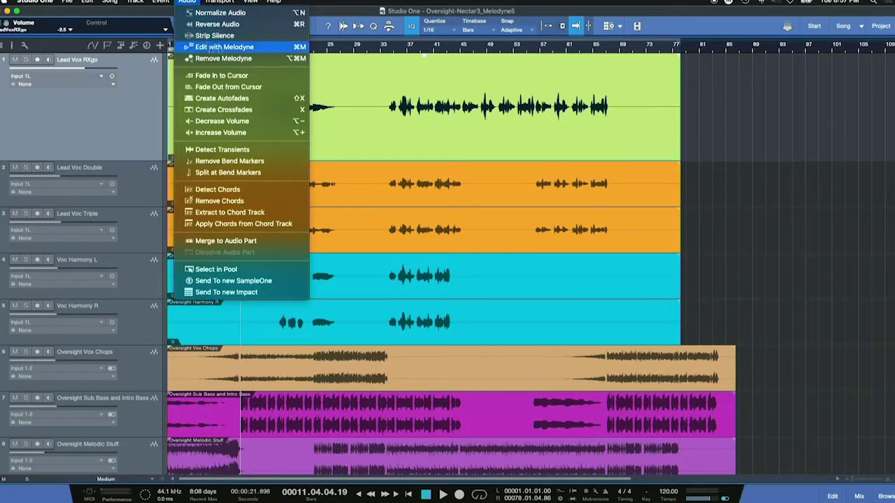
pyautogui.click(350, 130)
pyautogui.rightClick(354, 128)
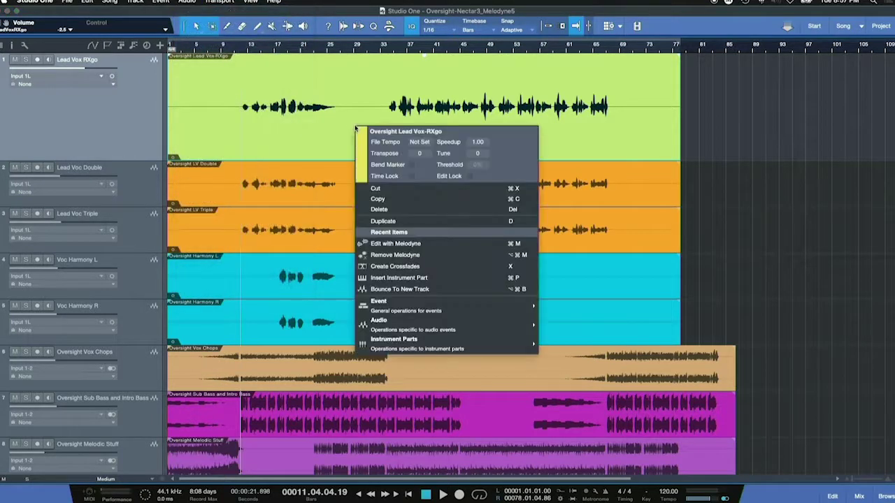
pyautogui.click(396, 243)
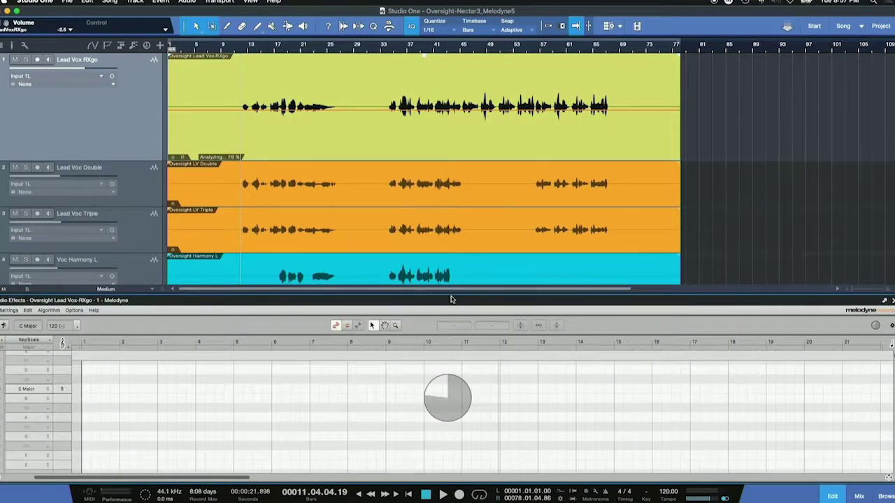
pyautogui.moveTo(449, 294); pyautogui.dragTo(434, 173)
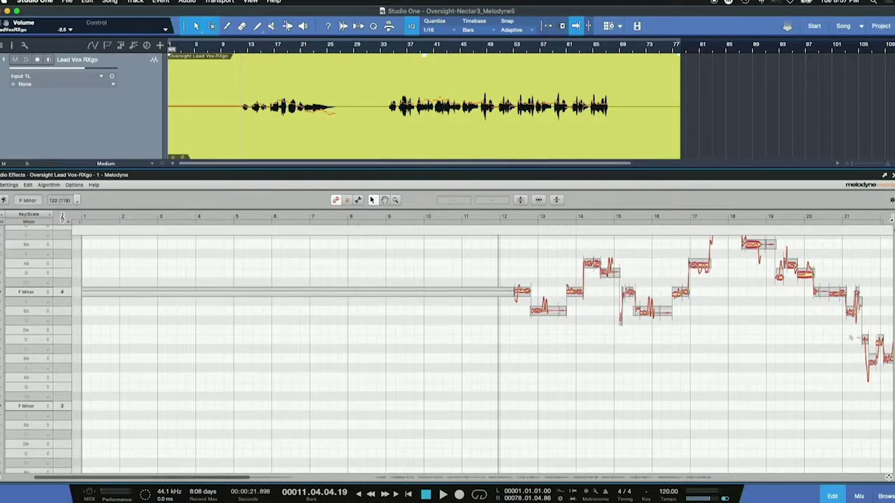
# Look over the detected vocal notes between about bars 12 and 26 in Melodyne and play them back from bar 12.
pyautogui.scroll(3, 448, 350)
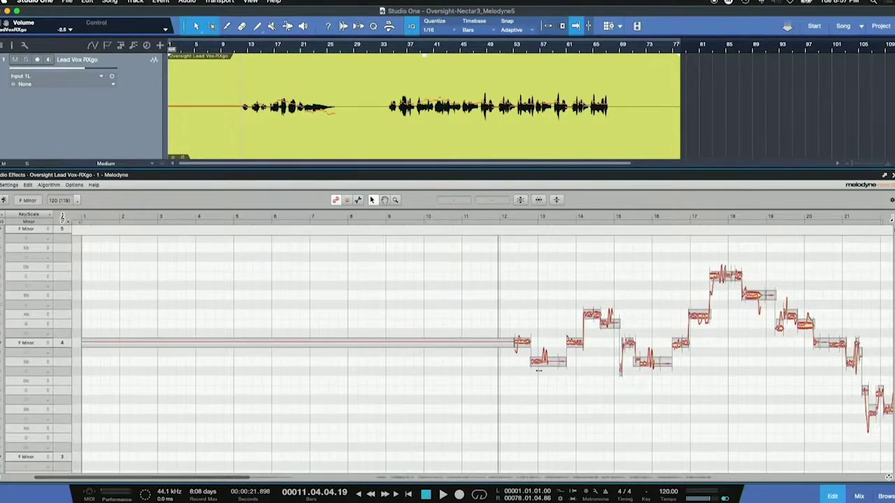
pyautogui.moveTo(226, 477); pyautogui.dragTo(305, 478)
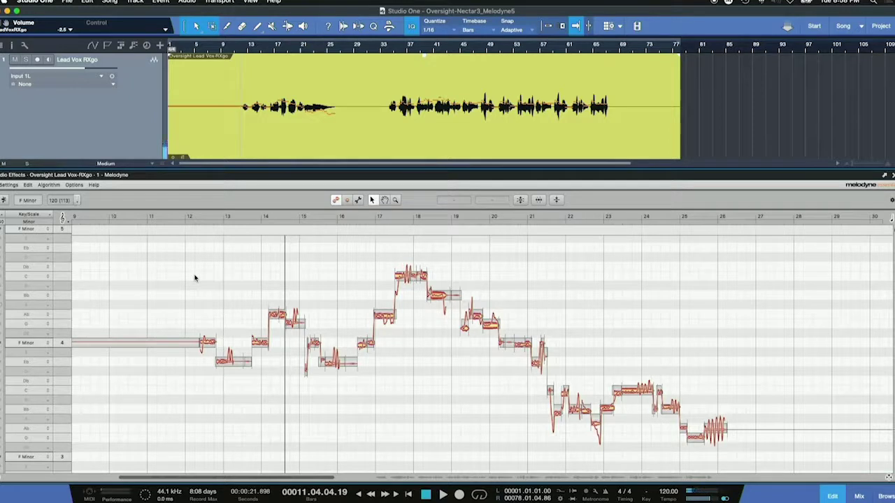
pyautogui.press('space')
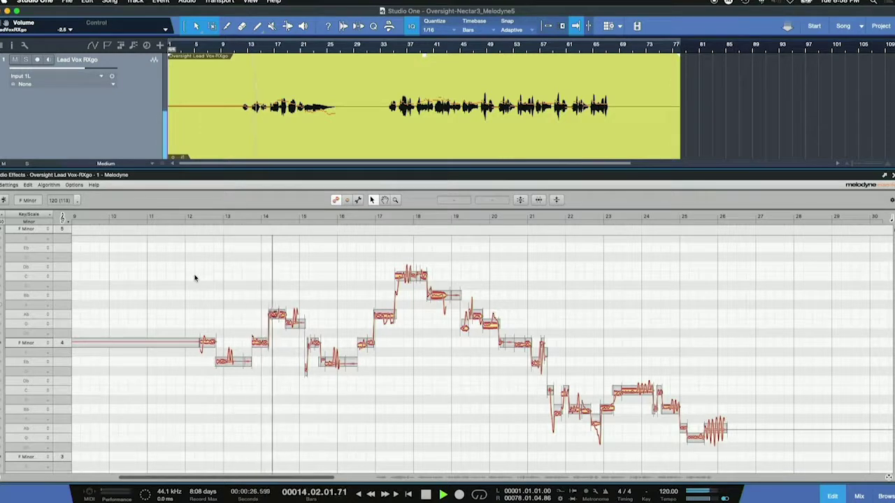
pyautogui.press('space')
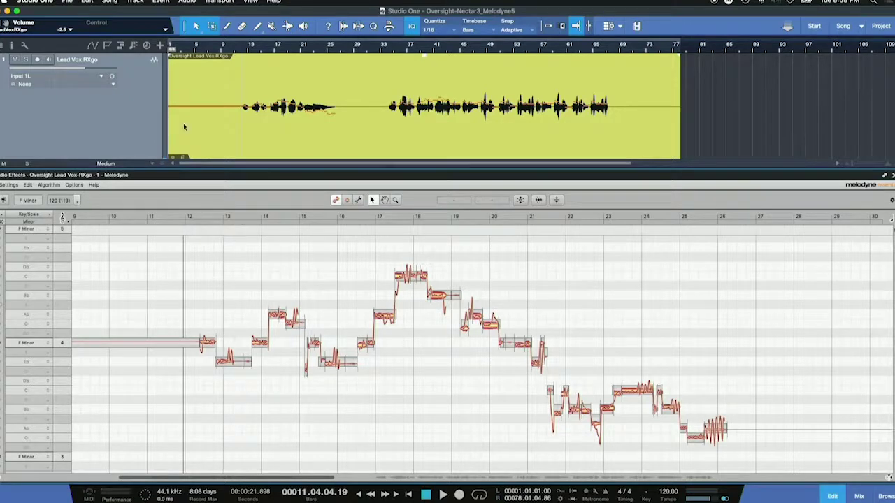
# Examine the vocal notes between about bars 12 and 18 up close in Melodyne, ending with the Main Tool active.
pyautogui.click(23, 61)
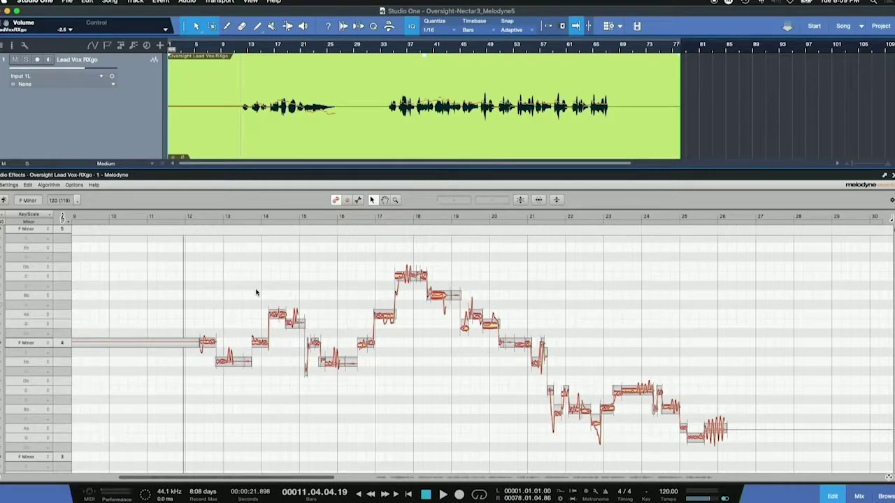
pyautogui.rightClick(222, 331)
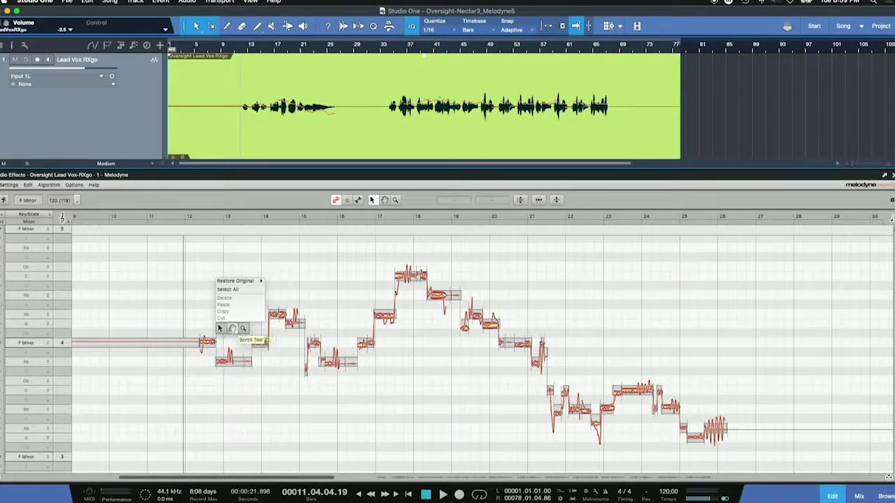
pyautogui.click(232, 329)
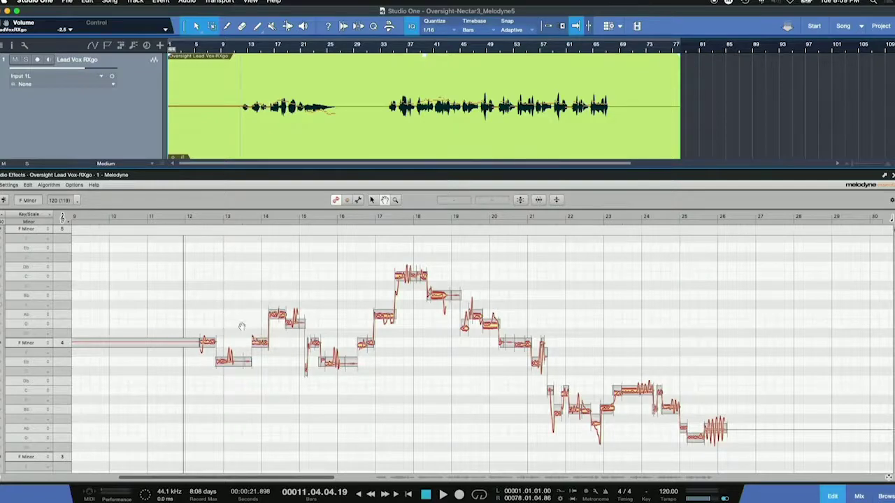
pyautogui.moveTo(232, 329); pyautogui.dragTo(327, 444)
pyautogui.rightClick(239, 333)
pyautogui.click(260, 330)
pyautogui.rightClick(327, 444)
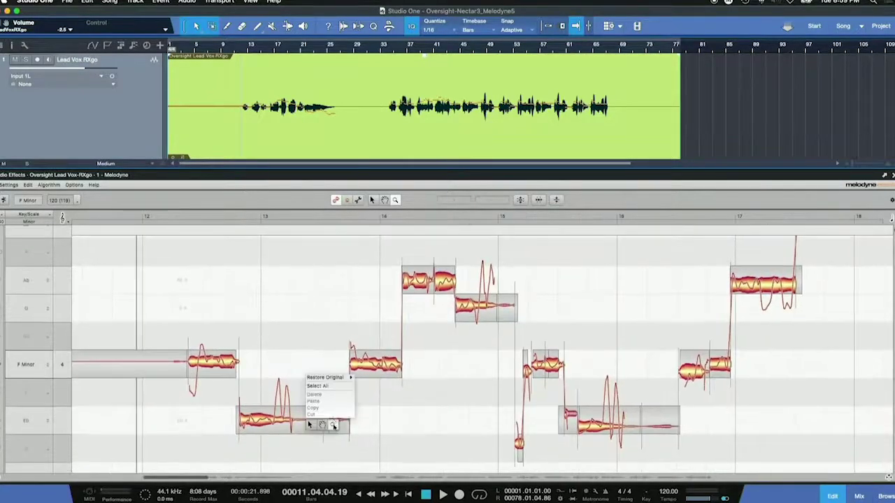
pyautogui.click(326, 424)
pyautogui.moveTo(312, 392); pyautogui.dragTo(265, 398)
pyautogui.rightClick(253, 325)
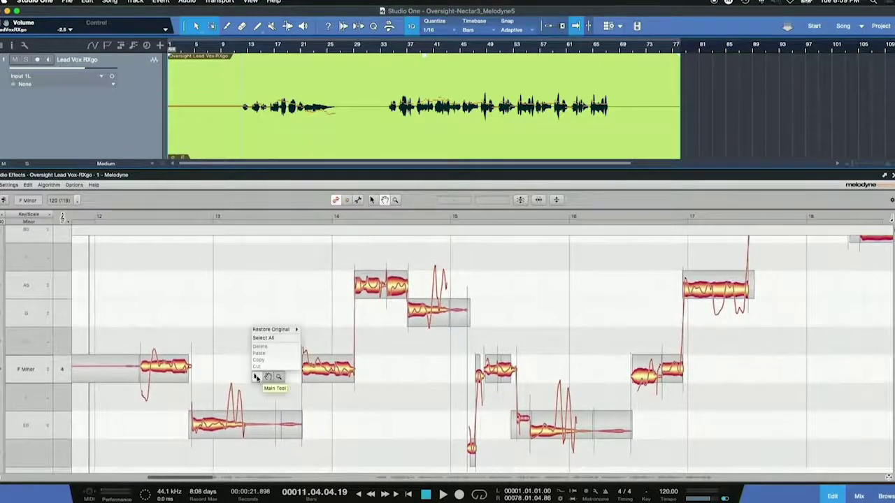
pyautogui.click(255, 376)
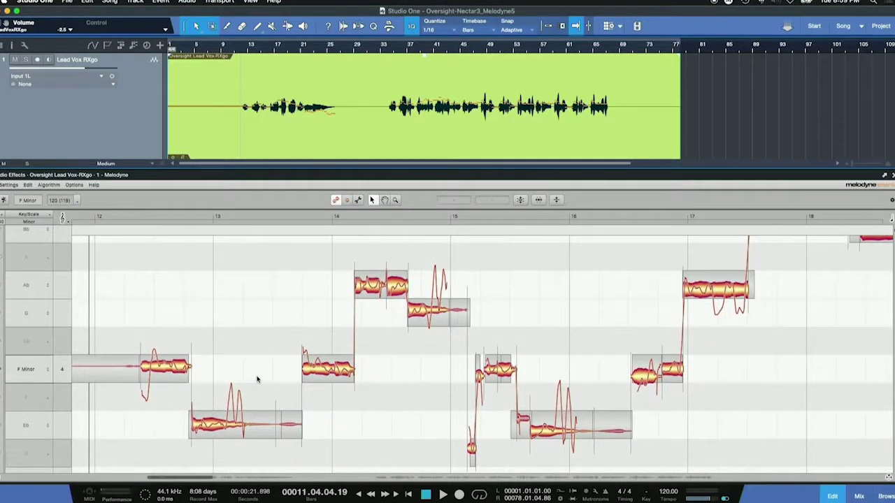
# Select the first F4 vocal note, try the detected 437.9 Hz reference tuning, and return to the 440.0 Hz concert tuning.
pyautogui.click(164, 369)
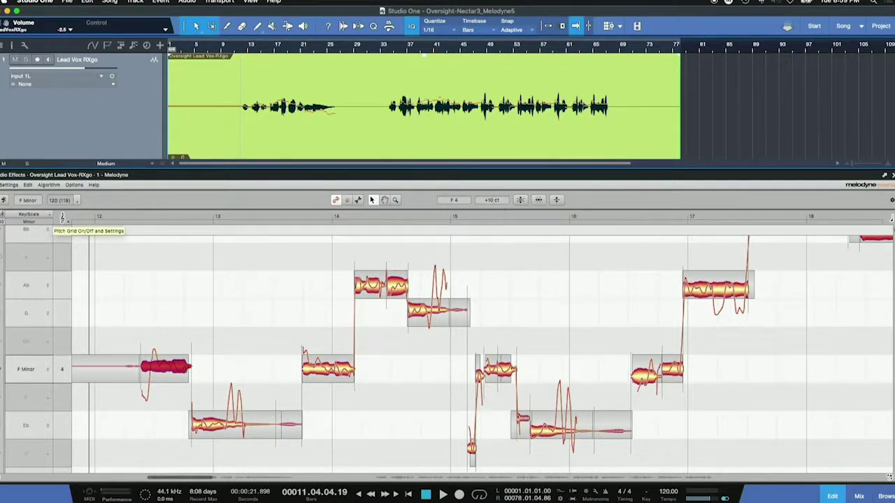
pyautogui.click(2, 218)
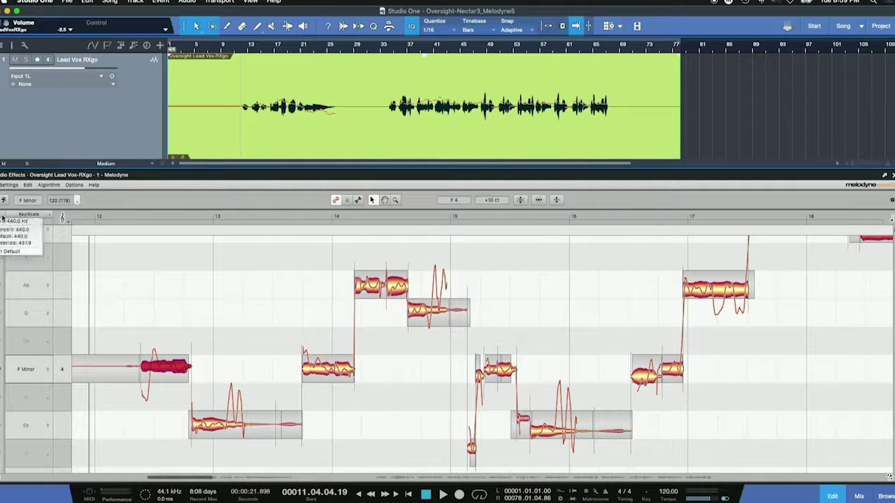
pyautogui.click(30, 244)
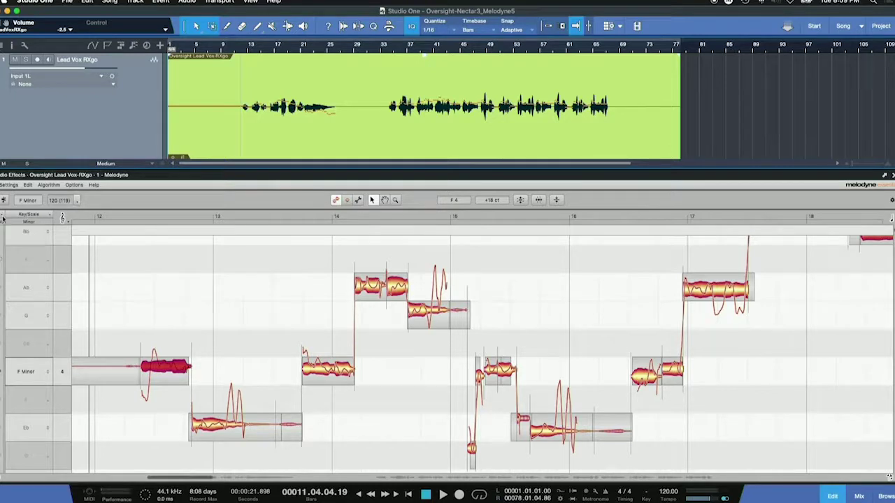
pyautogui.click(2, 219)
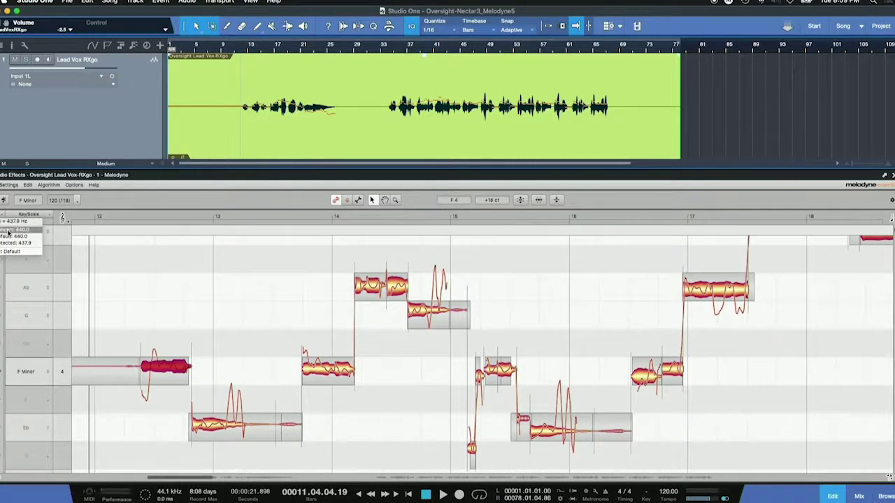
pyautogui.click(8, 231)
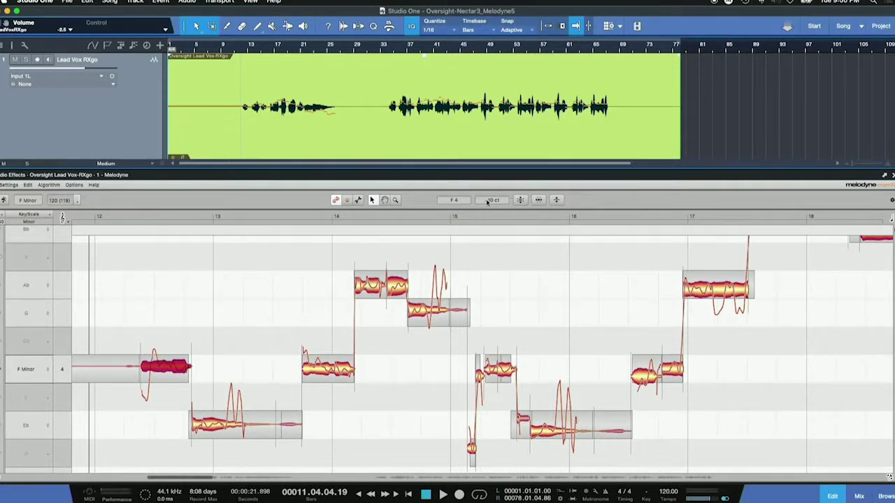
# Check the pitch deviations of individual vocal notes between about bars 13 and 15, leaving nothing selected.
pyautogui.click(424, 314)
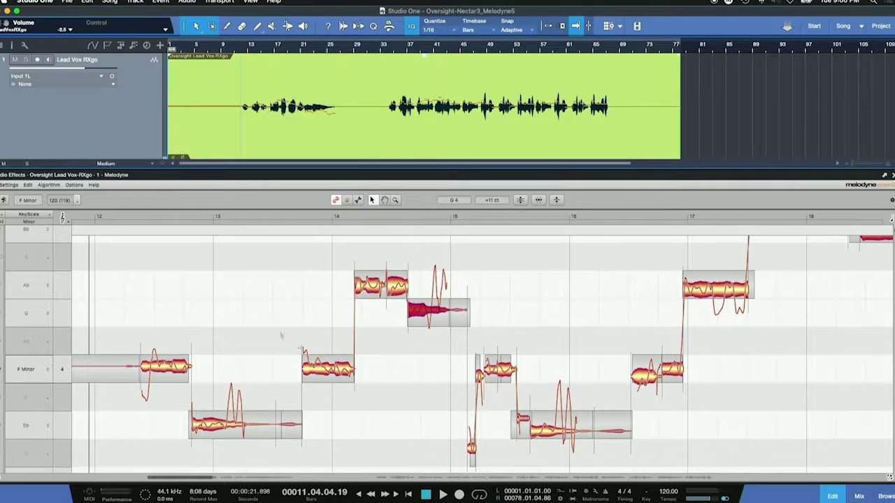
pyautogui.click(327, 376)
pyautogui.click(395, 286)
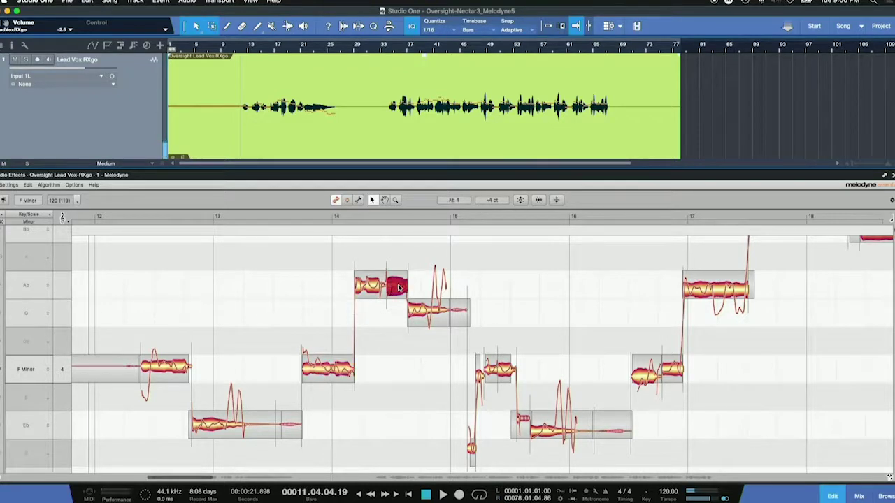
pyautogui.click(258, 292)
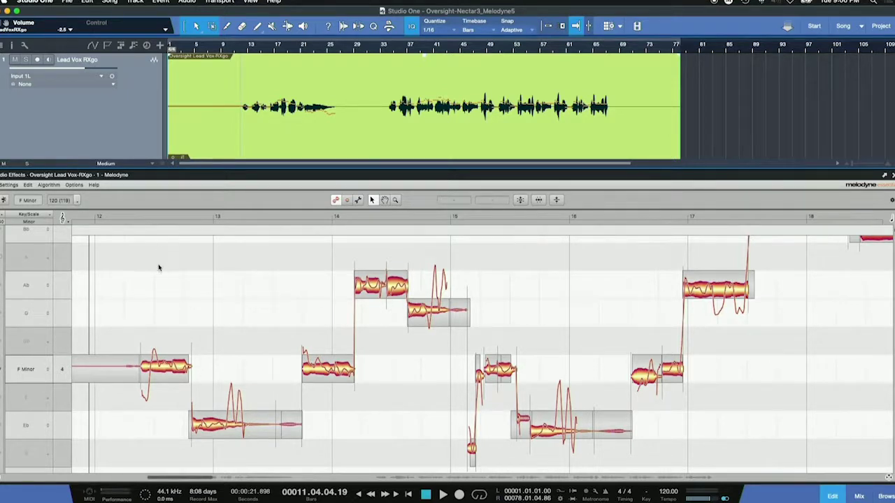
# Set a cycle range from bar 12 to 17.04.01 and try out the pitch center and pitch drift amounts in the Correct Pitch macro.
pyautogui.moveTo(124, 225); pyautogui.dragTo(765, 229)
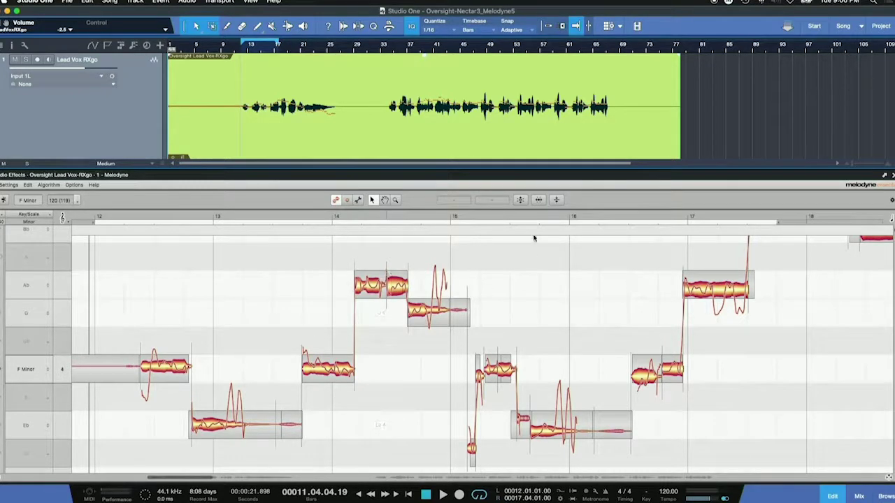
pyautogui.click(521, 200)
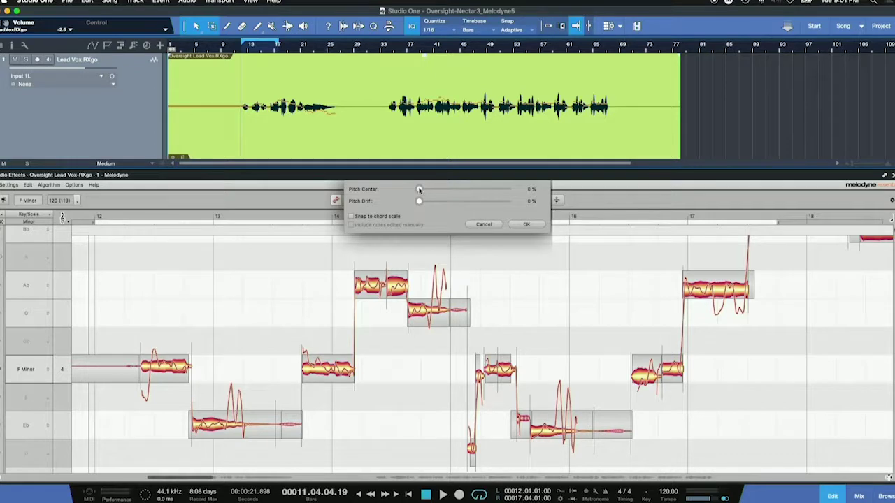
pyautogui.moveTo(419, 190)
pyautogui.mouseDown()
pyautogui.moveTo(510, 192)
pyautogui.moveTo(407, 193)
pyautogui.mouseUp()
pyautogui.moveTo(419, 201)
pyautogui.mouseDown()
pyautogui.moveTo(521, 202)
pyautogui.moveTo(417, 206)
pyautogui.mouseUp()
pyautogui.moveTo(427, 190)
pyautogui.mouseDown()
pyautogui.moveTo(489, 189)
pyautogui.moveTo(418, 189)
pyautogui.mouseUp()
pyautogui.click(475, 225)
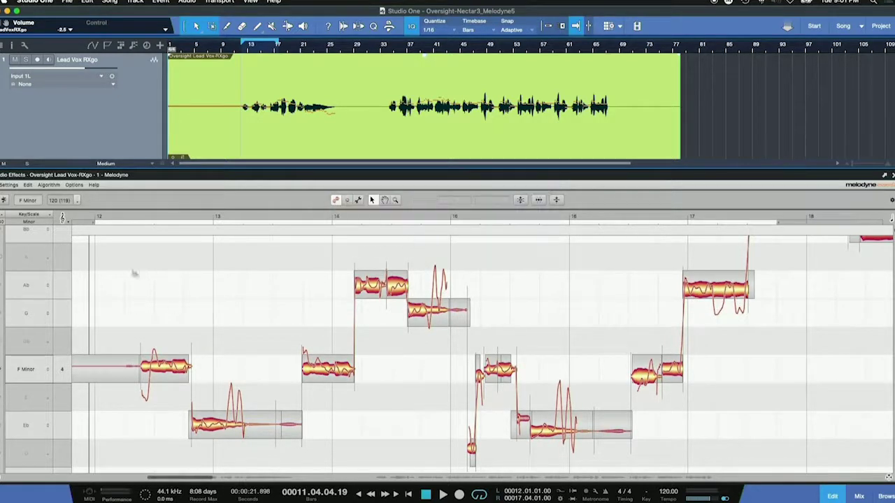
# During playback from bar 12, correct the vocal's pitch with Snap to chord scale, Pitch Center 84% and Pitch Drift 76%.
pyautogui.click(126, 216)
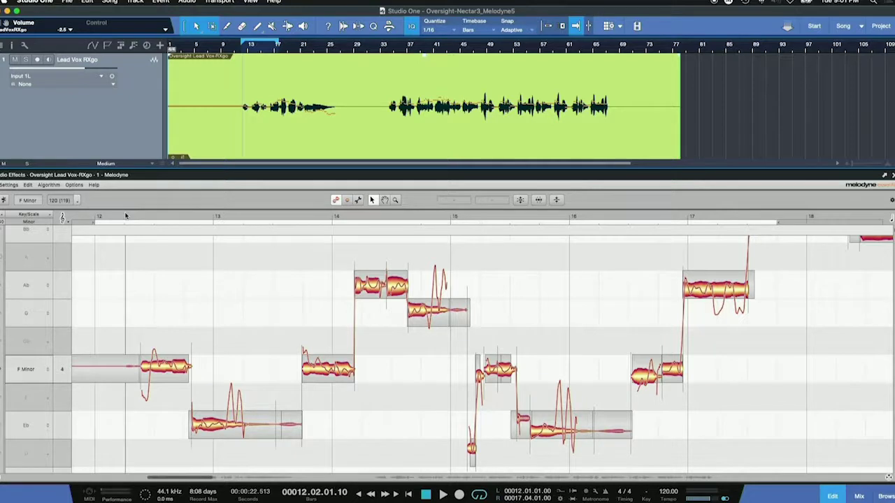
pyautogui.press('space')
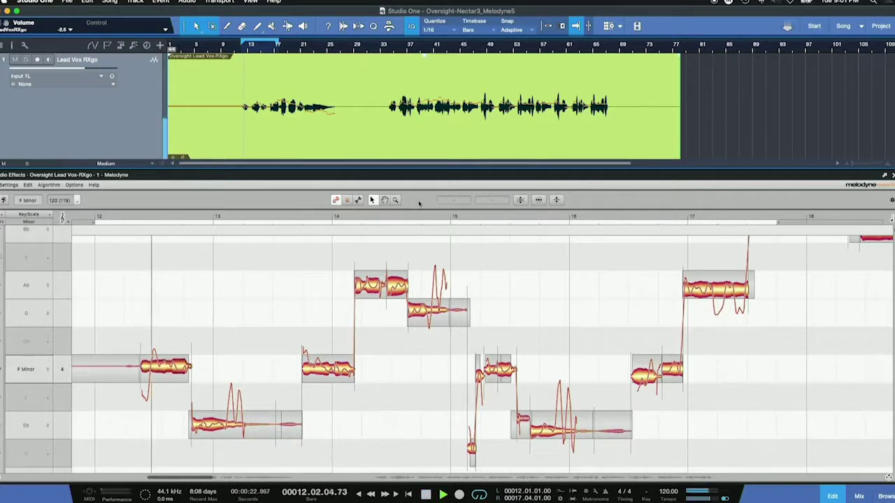
pyautogui.click(520, 200)
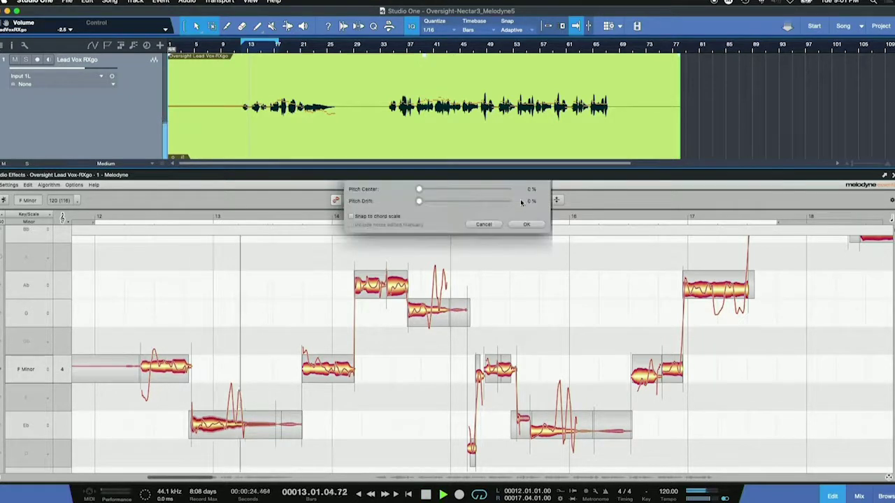
pyautogui.click(353, 217)
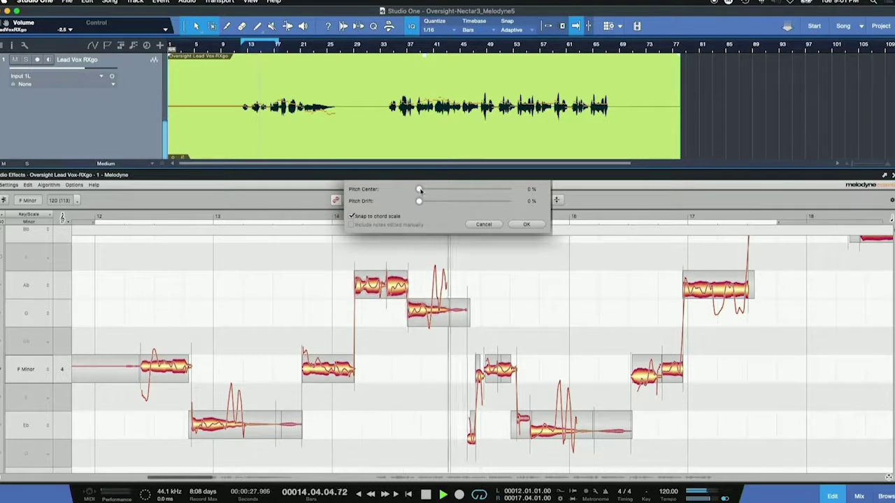
pyautogui.moveTo(419, 189); pyautogui.dragTo(488, 200)
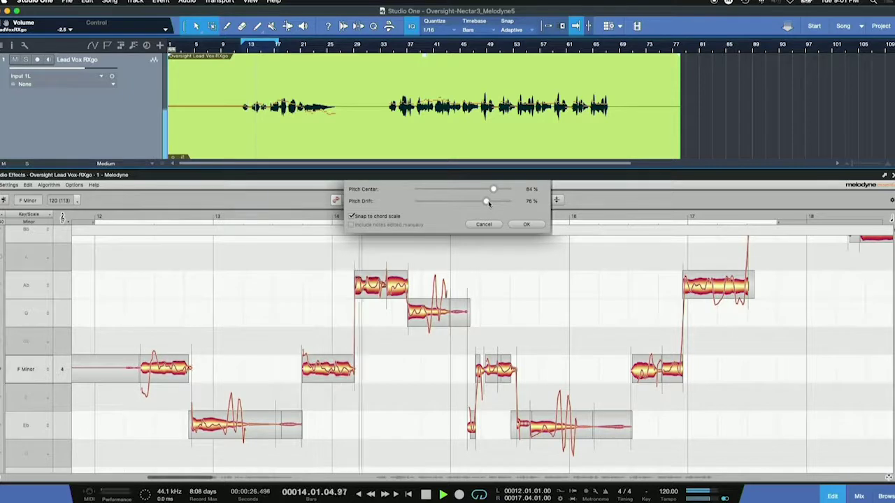
pyautogui.click(526, 224)
pyautogui.press('space')
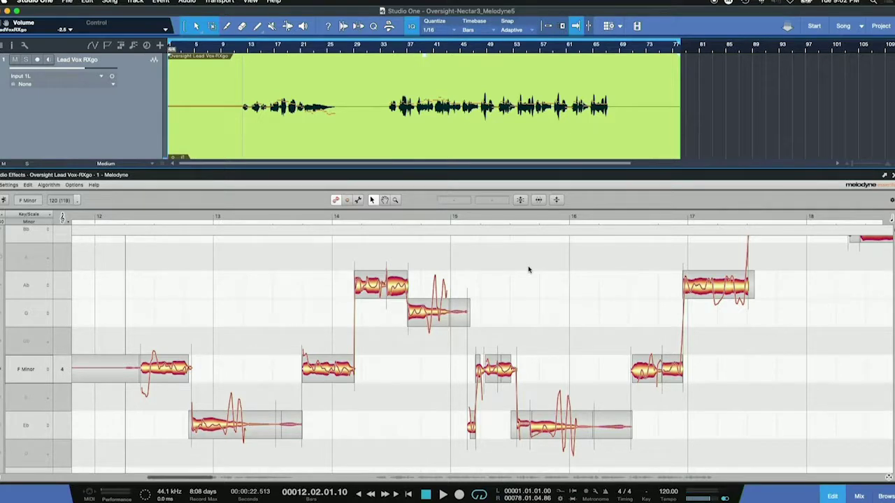
# Look over the notes from bar 9 to 27 and try a lower Pitch Center amount in the Correct Pitch macro.
pyautogui.rightClick(529, 267)
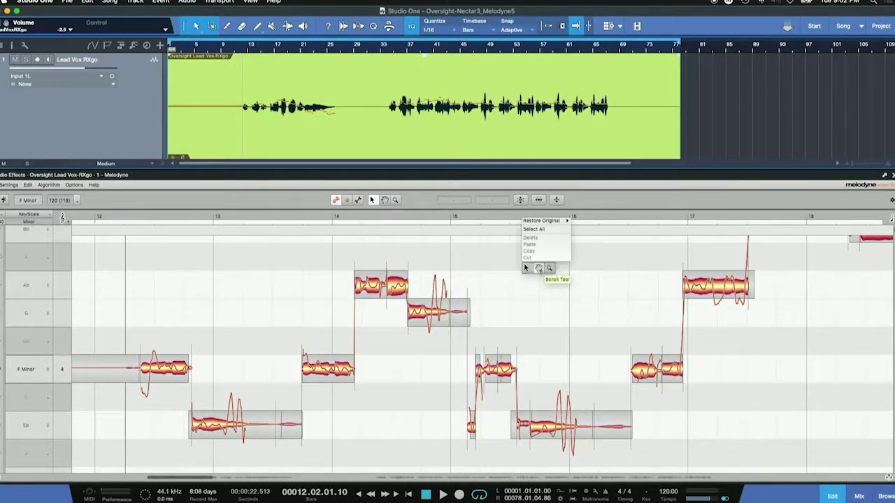
pyautogui.click(548, 275)
pyautogui.moveTo(545, 318); pyautogui.dragTo(504, 279)
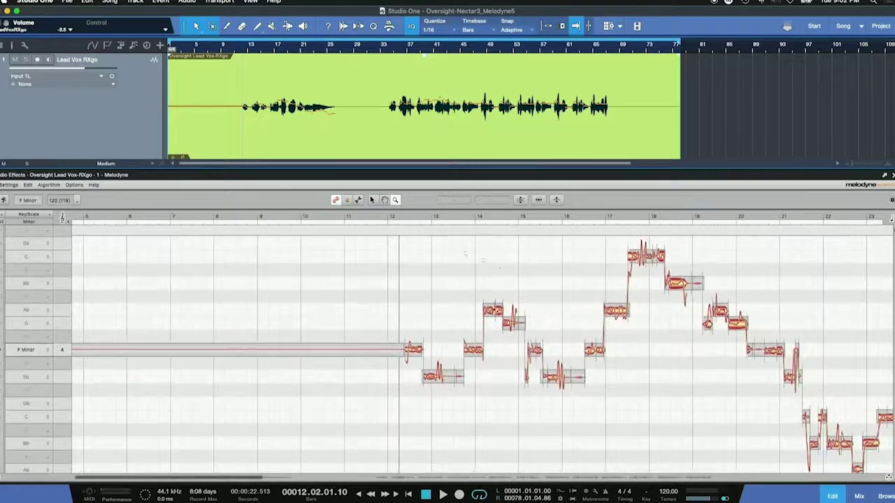
pyautogui.rightClick(489, 266)
pyautogui.click(501, 271)
pyautogui.click(299, 279)
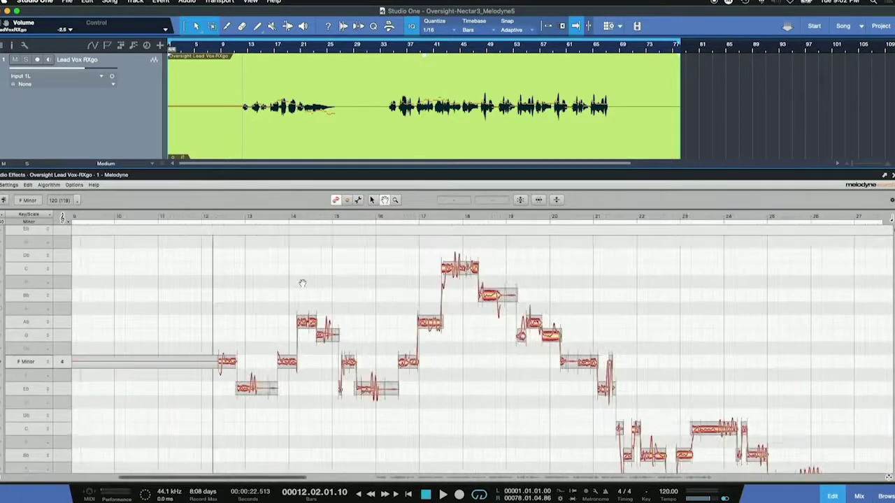
pyautogui.click(520, 201)
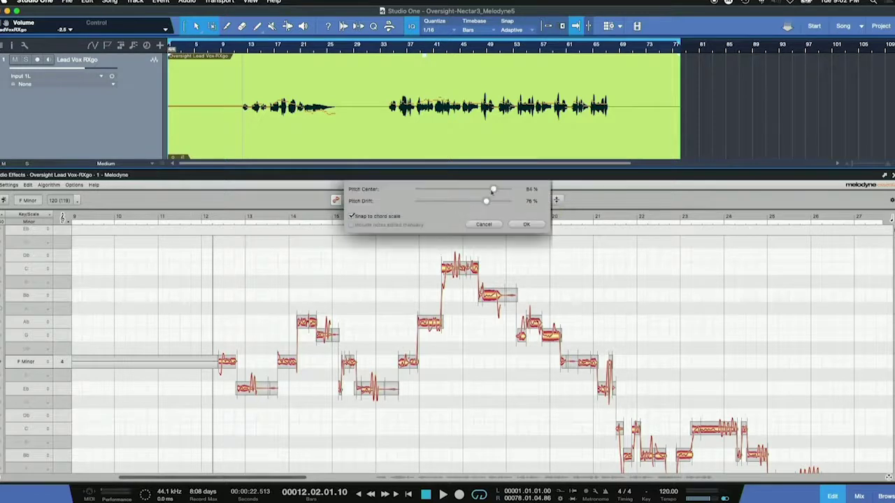
pyautogui.moveTo(494, 189)
pyautogui.mouseDown()
pyautogui.moveTo(372, 196)
pyautogui.moveTo(486, 189)
pyautogui.moveTo(481, 197)
pyautogui.mouseUp()
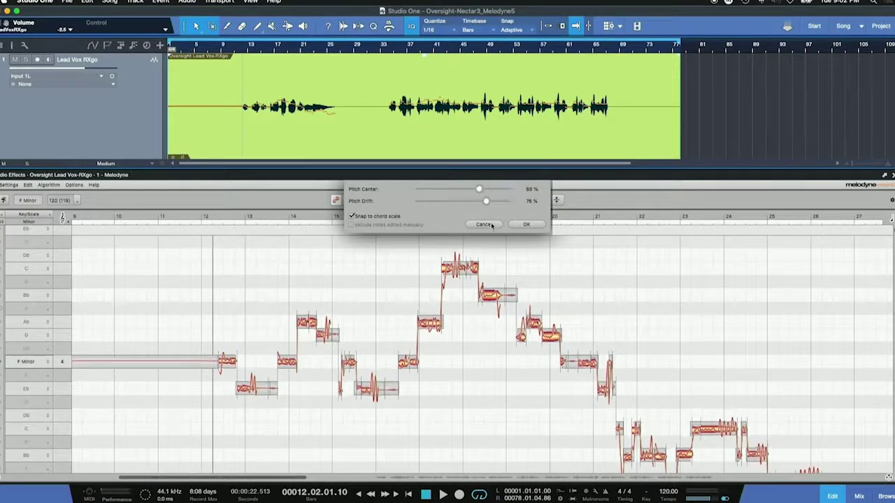
pyautogui.click(491, 226)
# Select only the vocal notes between about bars 12 and 17 and try the Correct Pitch macro on that selection.
pyautogui.rightClick(459, 374)
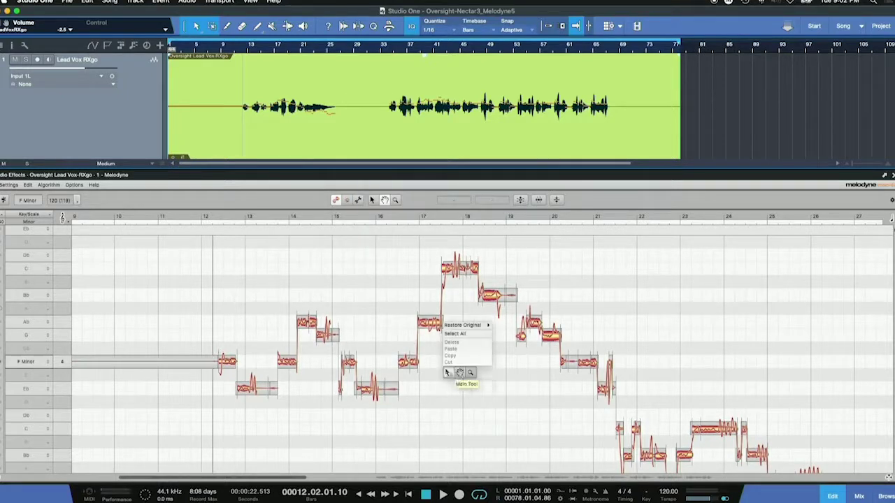
pyautogui.click(448, 373)
pyautogui.moveTo(434, 244); pyautogui.dragTo(646, 420)
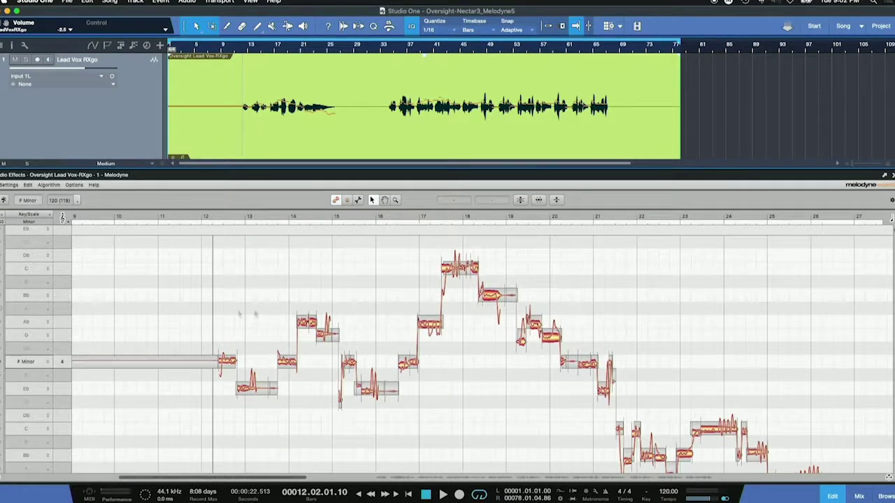
pyautogui.moveTo(201, 294); pyautogui.dragTo(440, 418)
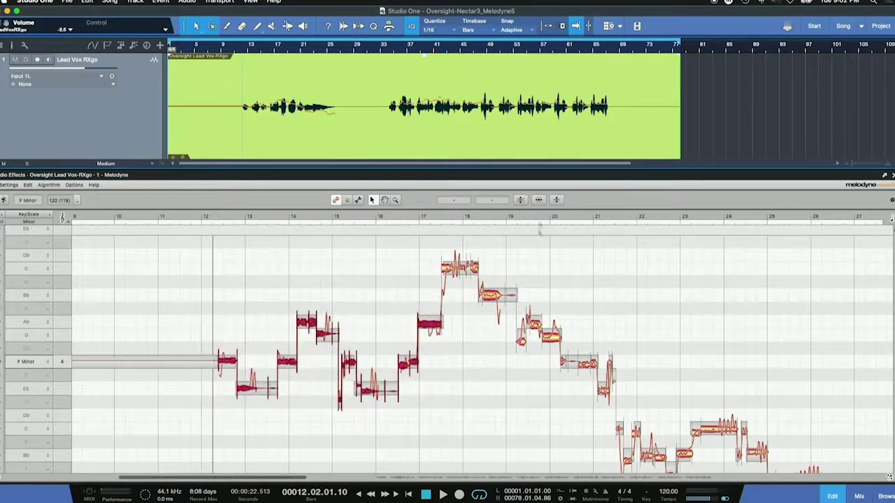
pyautogui.click(520, 200)
pyautogui.moveTo(420, 193)
pyautogui.mouseDown()
pyautogui.moveTo(509, 190)
pyautogui.moveTo(417, 190)
pyautogui.mouseUp()
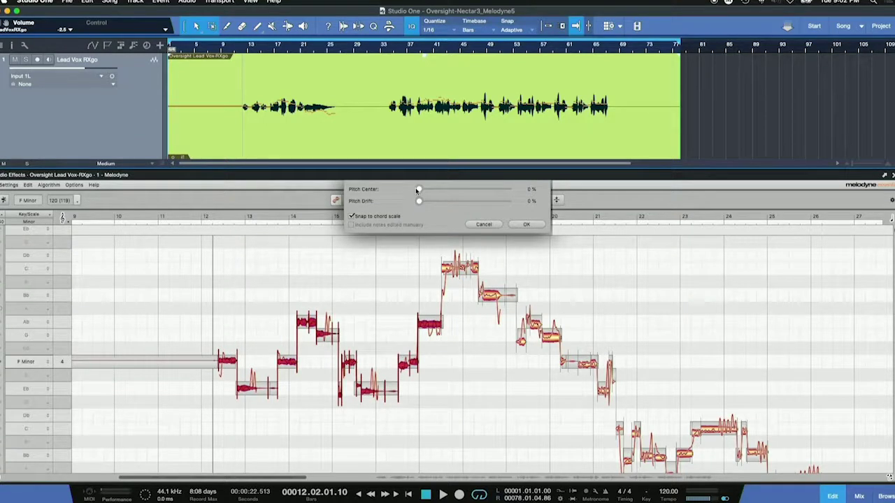
pyautogui.click(482, 224)
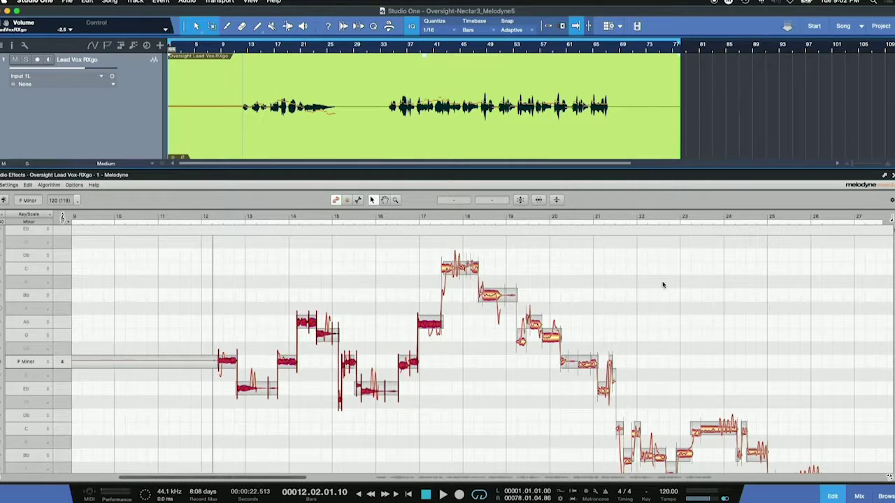
pyautogui.click(238, 259)
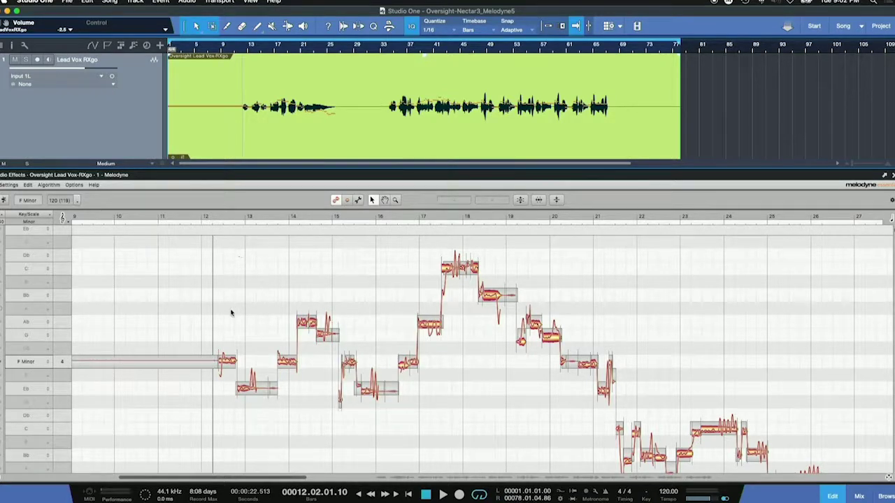
# Tune the F4 note after bar 12 and the G4 note before bar 15 to 0 ct individually.
pyautogui.rightClick(237, 265)
pyautogui.click(264, 320)
pyautogui.click(260, 317)
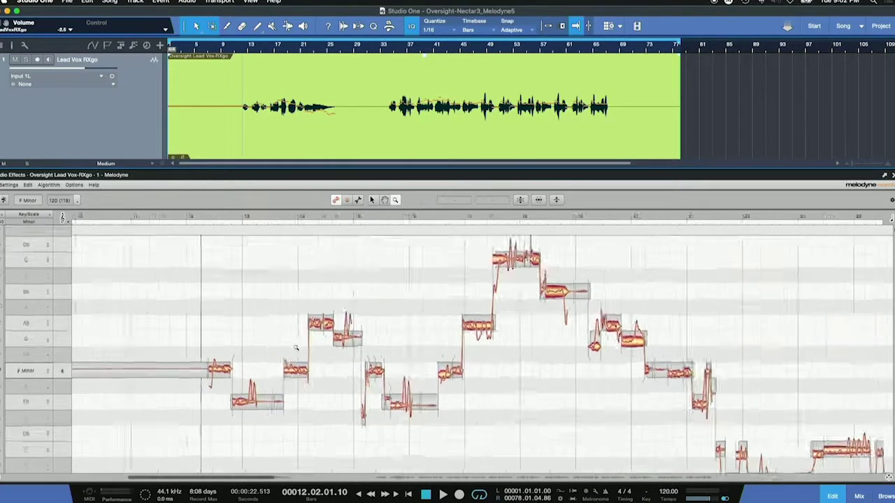
pyautogui.rightClick(322, 334)
pyautogui.click(338, 383)
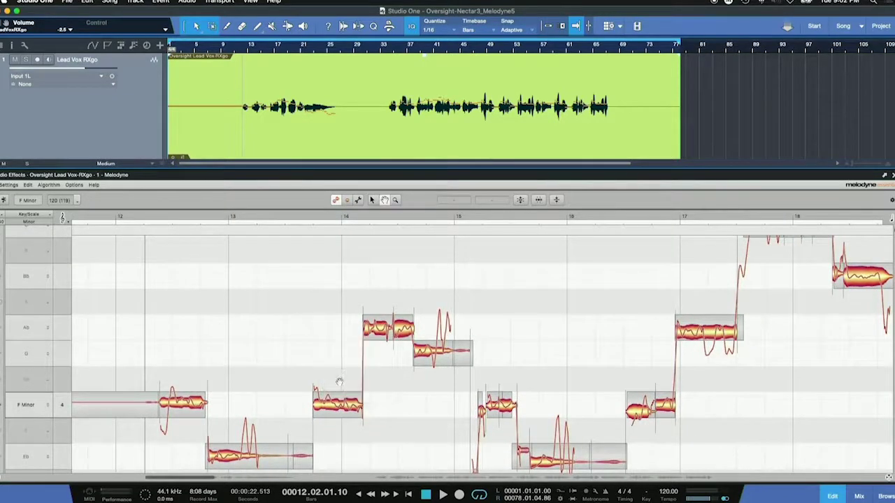
pyautogui.moveTo(339, 380); pyautogui.dragTo(399, 310)
pyautogui.rightClick(399, 308)
pyautogui.click(388, 306)
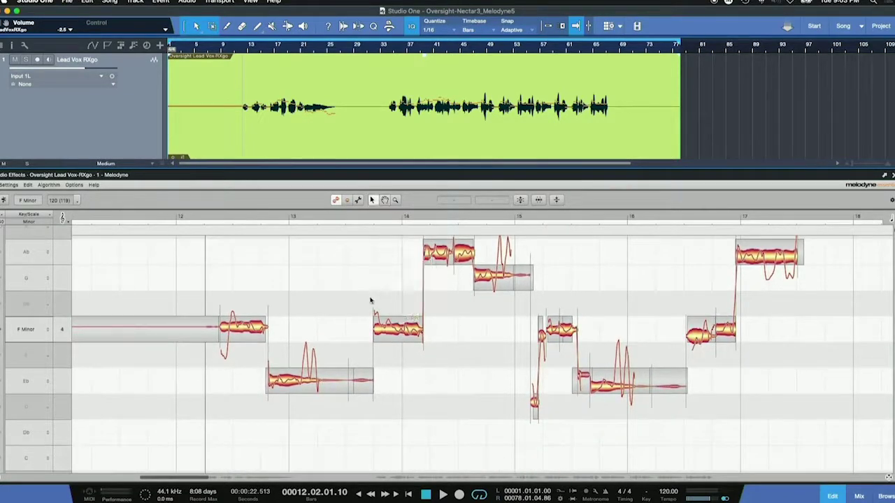
pyautogui.moveTo(238, 328); pyautogui.dragTo(244, 334)
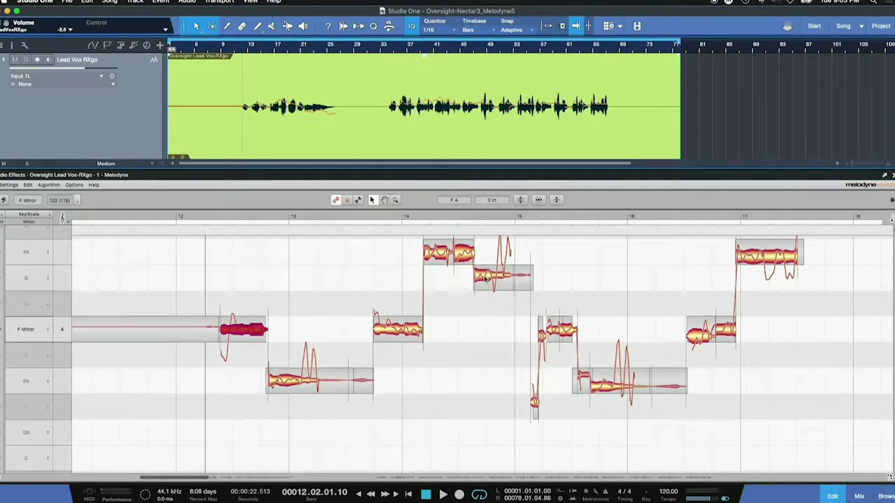
pyautogui.moveTo(487, 278); pyautogui.dragTo(488, 278)
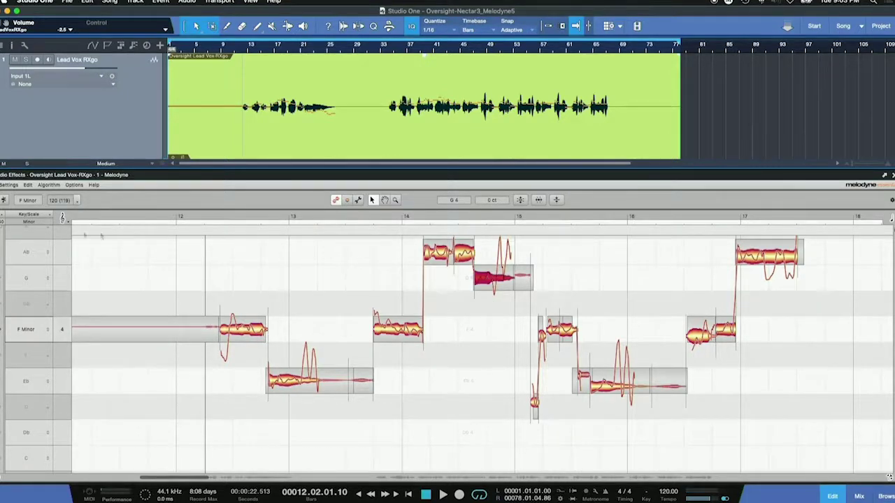
# Try moving the G4 note before bar 15 down to F, undoing the pitch change.
pyautogui.click(63, 218)
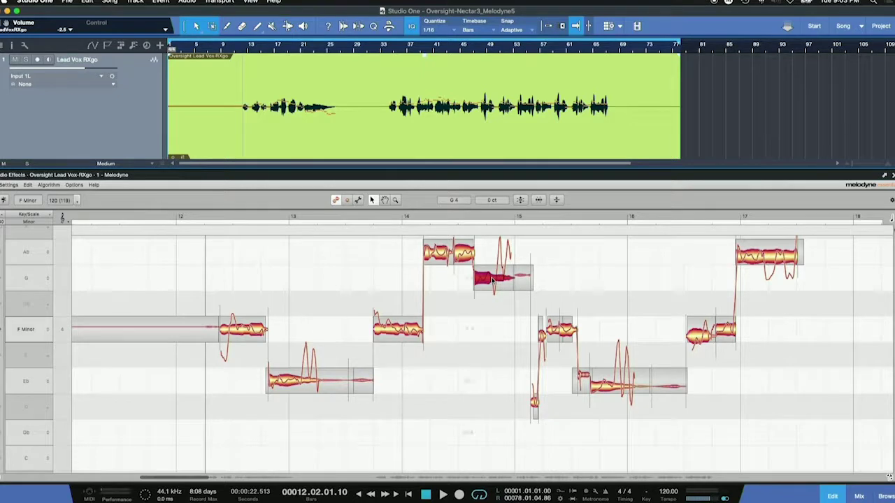
pyautogui.moveTo(493, 279); pyautogui.dragTo(491, 329)
pyautogui.press('super+z')
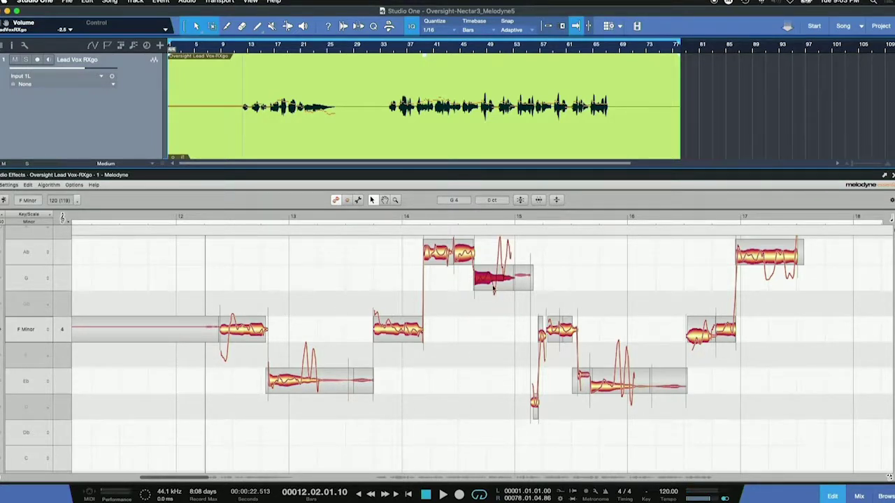
pyautogui.moveTo(493, 280); pyautogui.dragTo(486, 300)
# Look over the vocal notes from about bar 11 to bar 23.
pyautogui.rightClick(486, 324)
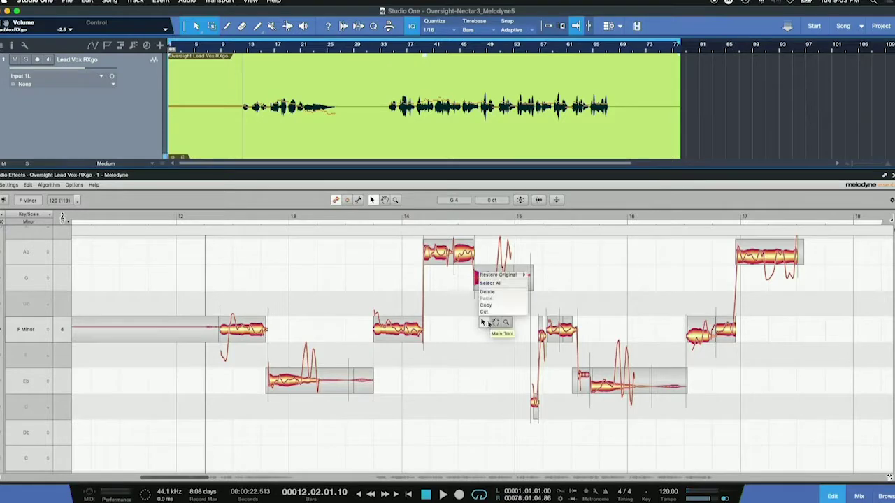
pyautogui.click(507, 332)
pyautogui.scroll(-2, 490, 312)
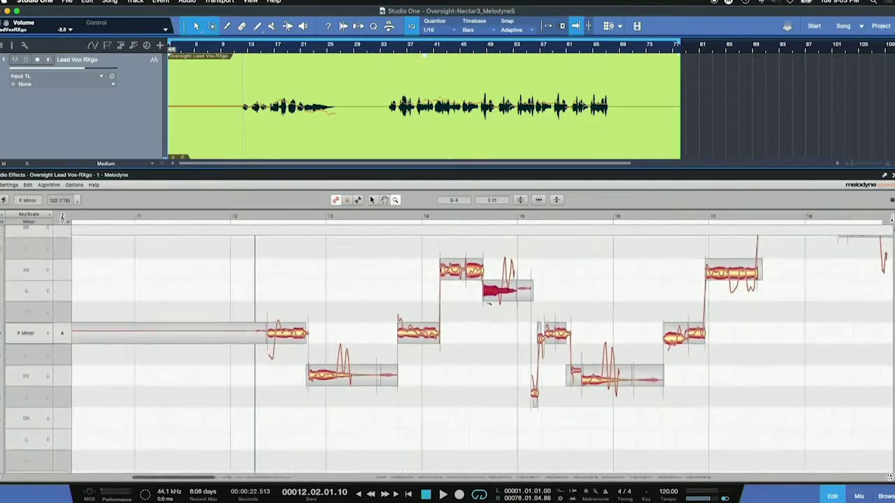
pyautogui.rightClick(490, 312)
pyautogui.click(481, 300)
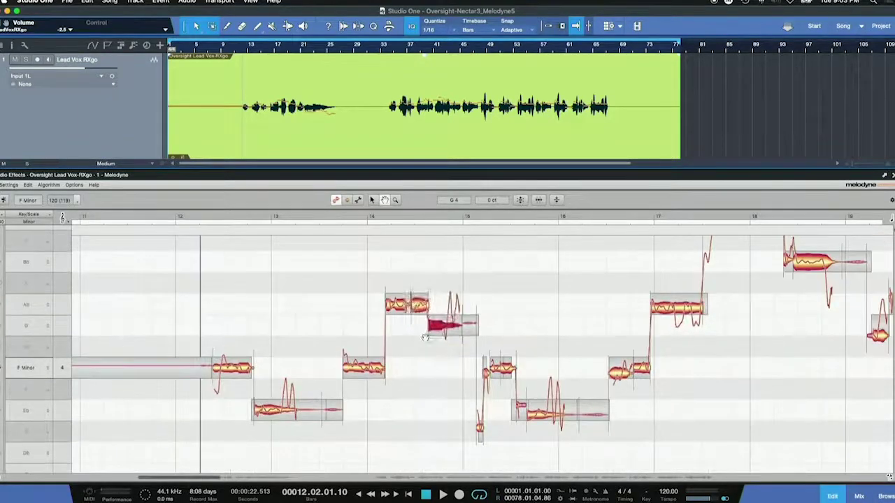
pyautogui.rightClick(411, 341)
pyautogui.click(416, 337)
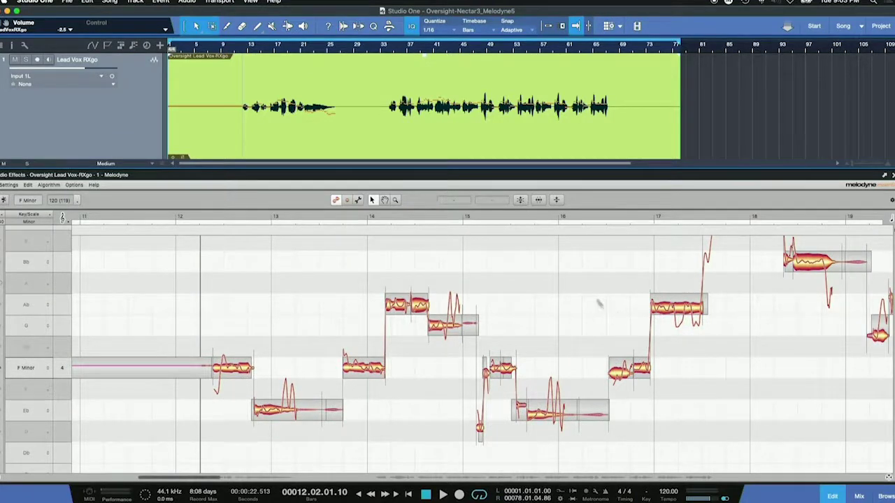
pyautogui.rightClick(616, 288)
pyautogui.click(621, 283)
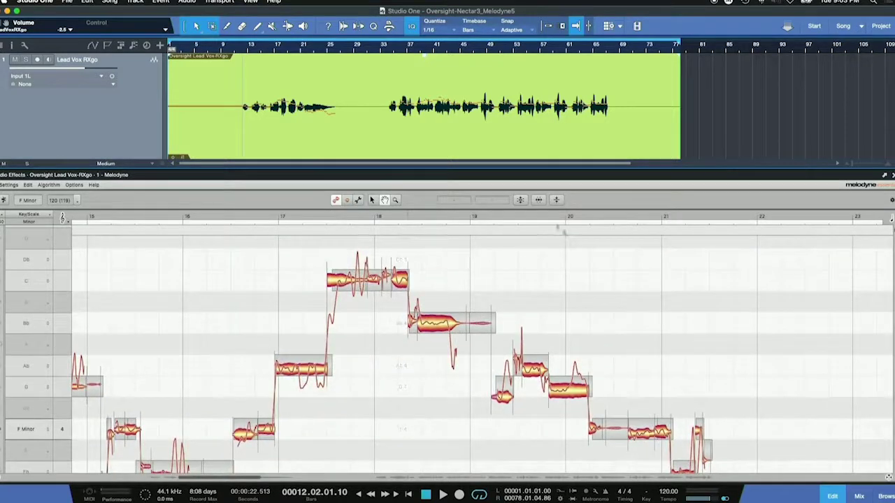
# Try the 1/4, 1/4 T, 1/8, 1/8 T and 1/16 groove references in the Quantize Time macro, return to Auto and cancel.
pyautogui.click(540, 200)
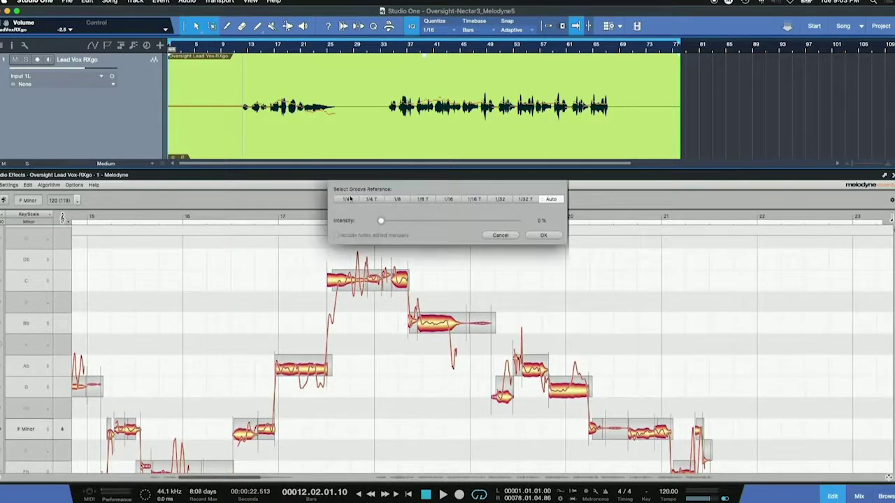
pyautogui.click(348, 200)
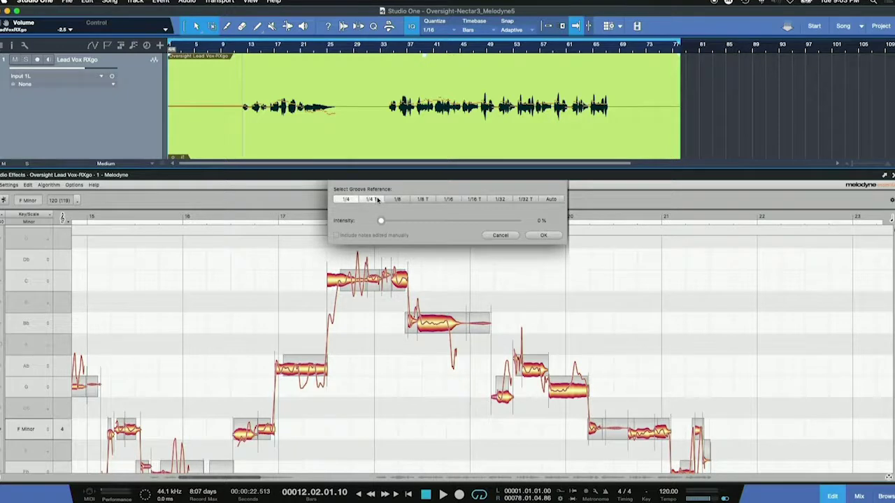
pyautogui.click(375, 200)
pyautogui.click(399, 200)
pyautogui.click(423, 200)
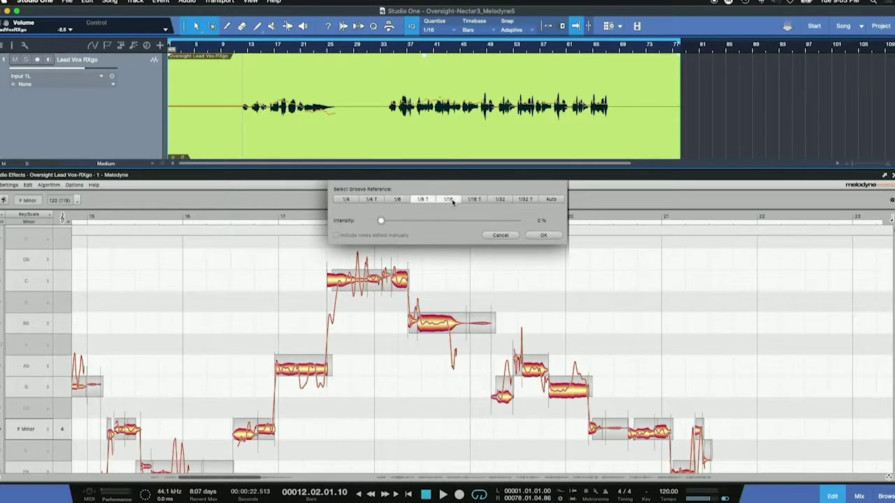
pyautogui.click(450, 200)
pyautogui.moveTo(381, 222)
pyautogui.mouseDown()
pyautogui.moveTo(517, 221)
pyautogui.moveTo(375, 223)
pyautogui.mouseUp()
pyautogui.click(551, 200)
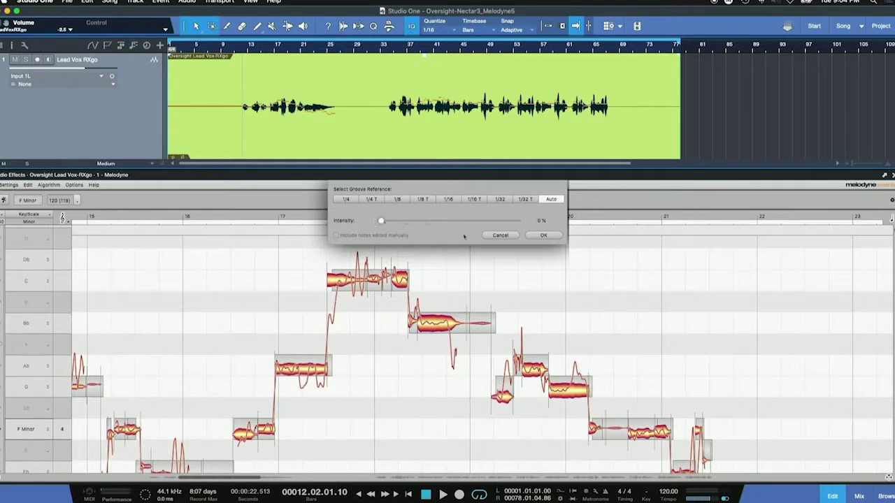
pyautogui.click(500, 235)
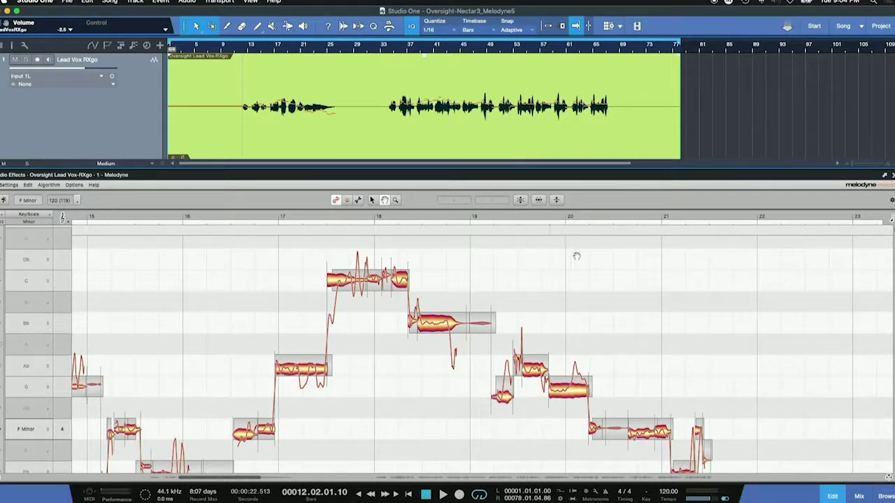
# Try the amounts for making quiet notes louder and loud notes quieter in the leveling macro, then cancel it.
pyautogui.click(557, 200)
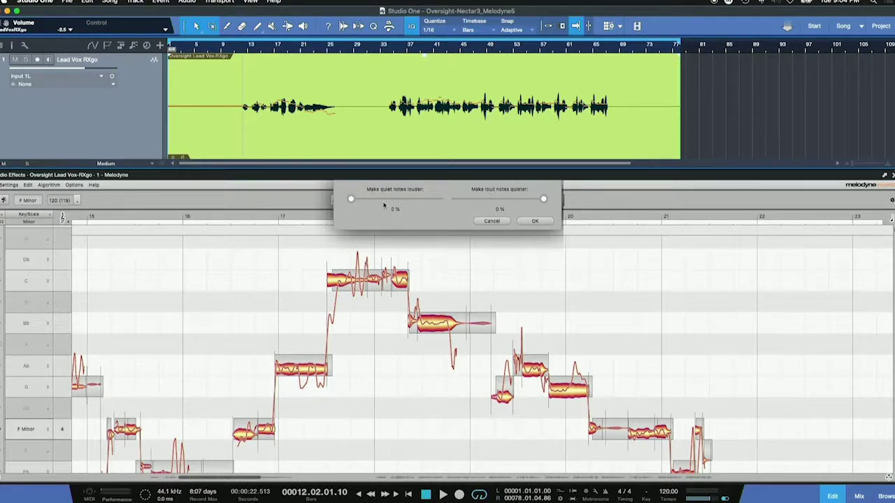
pyautogui.moveTo(369, 202); pyautogui.dragTo(348, 203)
pyautogui.moveTo(544, 200)
pyautogui.mouseDown()
pyautogui.moveTo(438, 199)
pyautogui.moveTo(543, 199)
pyautogui.mouseUp()
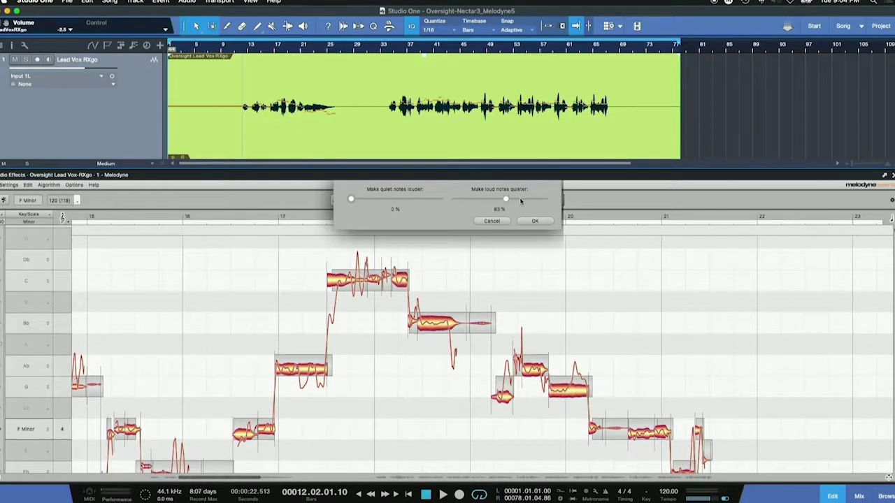
pyautogui.press('Escape')
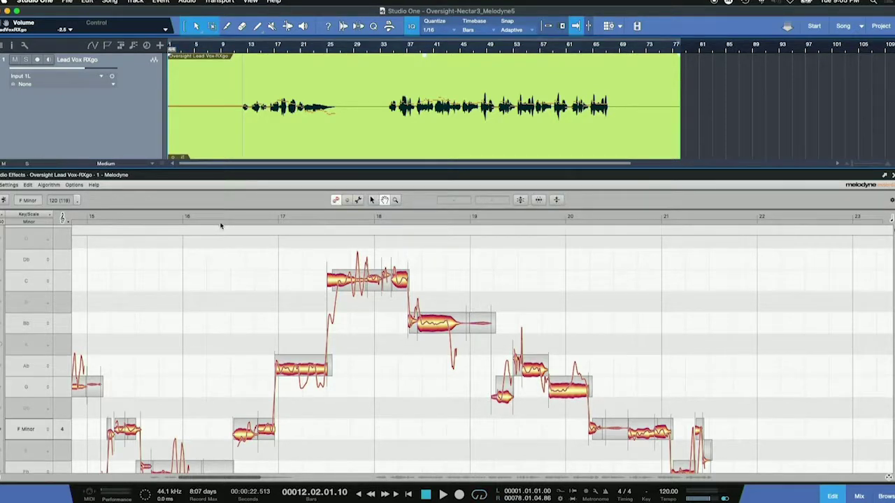
# Set a cycle range from bar 16 to 21.02.01 and start playback.
pyautogui.moveTo(231, 225); pyautogui.dragTo(741, 220)
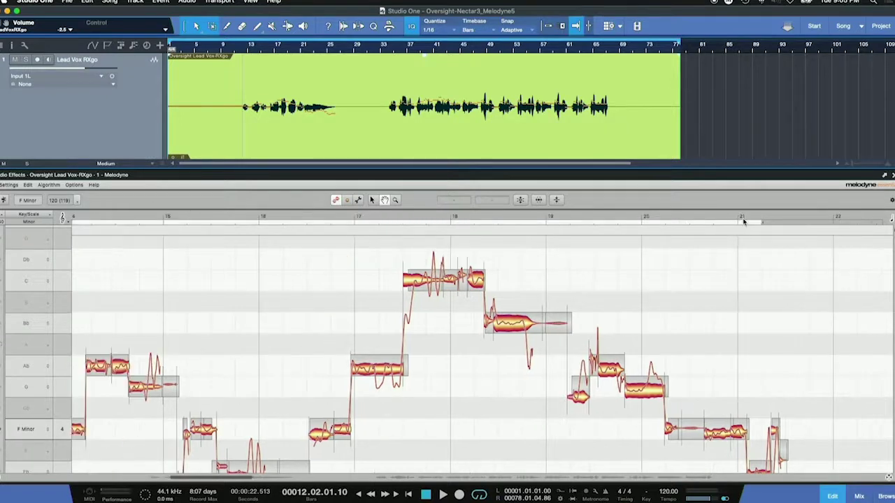
pyautogui.click(332, 224)
pyautogui.moveTo(279, 224); pyautogui.dragTo(762, 222)
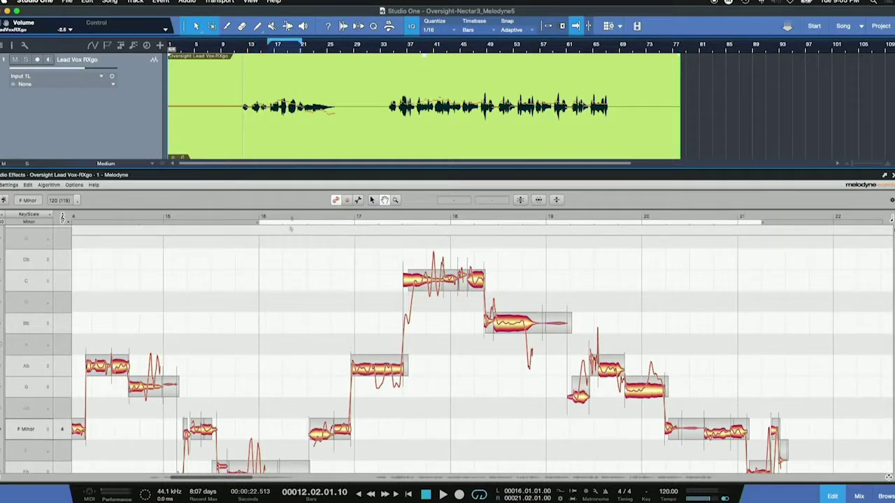
pyautogui.rightClick(294, 272)
pyautogui.click(303, 285)
pyautogui.press('space')
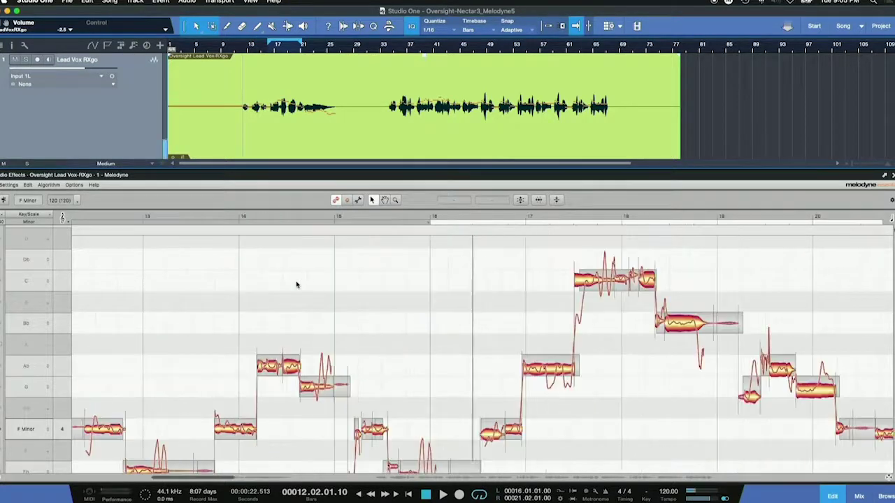
# Level the vocal during playback, making quiet notes 62% louder and loud notes 51% quieter.
pyautogui.click(555, 199)
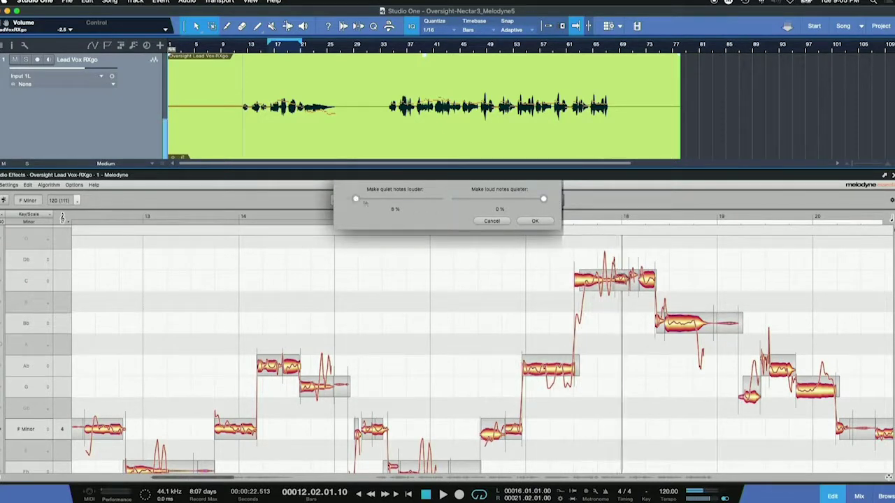
pyautogui.moveTo(364, 202); pyautogui.dragTo(408, 201)
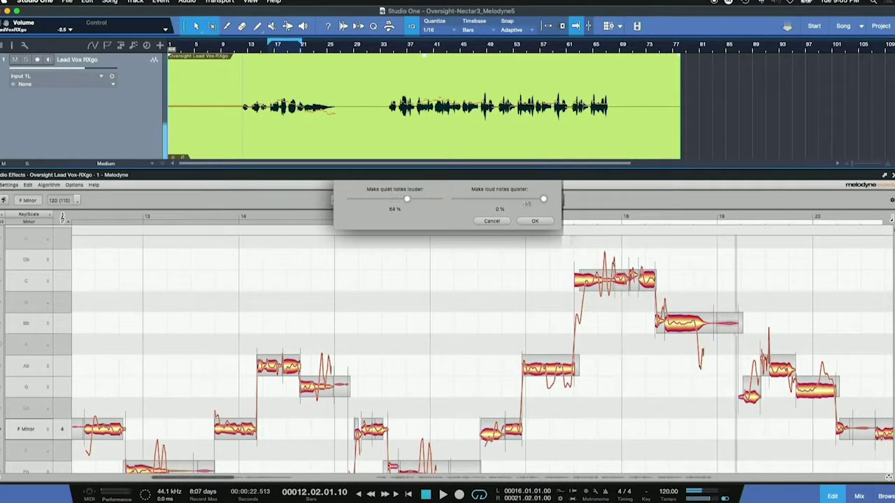
pyautogui.moveTo(543, 200); pyautogui.dragTo(500, 200)
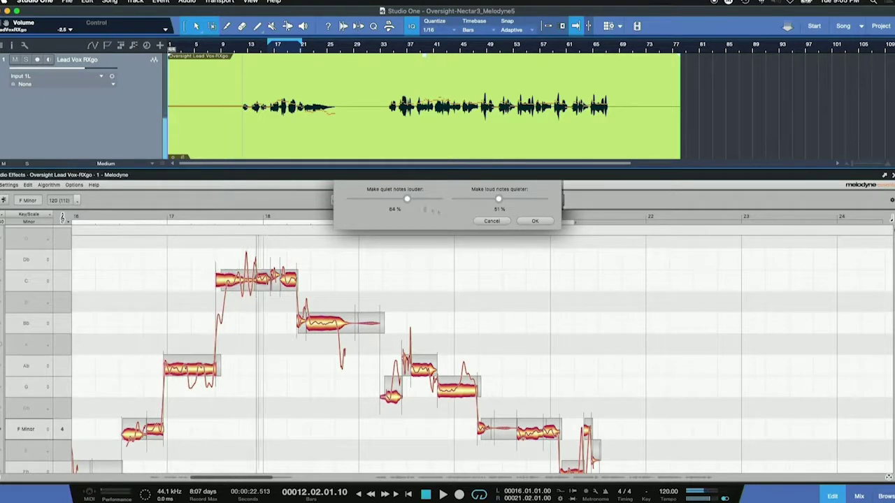
pyautogui.moveTo(407, 202); pyautogui.dragTo(405, 201)
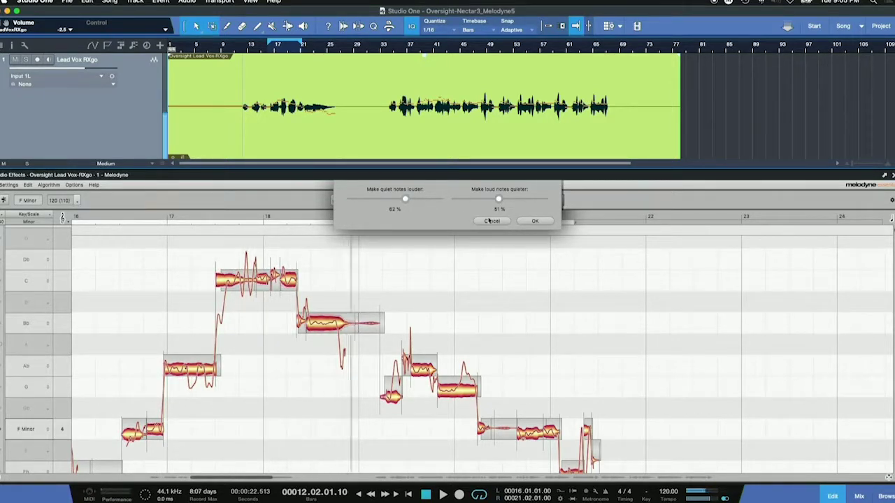
pyautogui.click(533, 222)
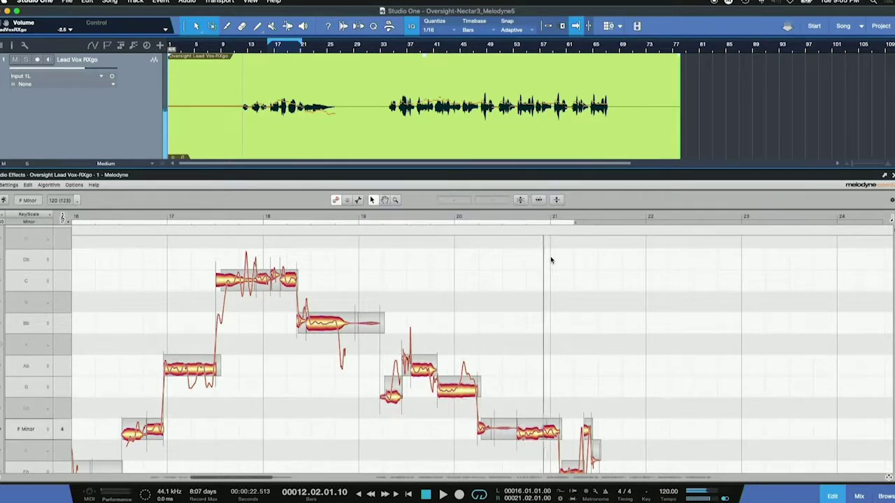
# Compare the edited vocal with the unedited original using Compare, ending on the edited version.
pyautogui.rightClick(493, 294)
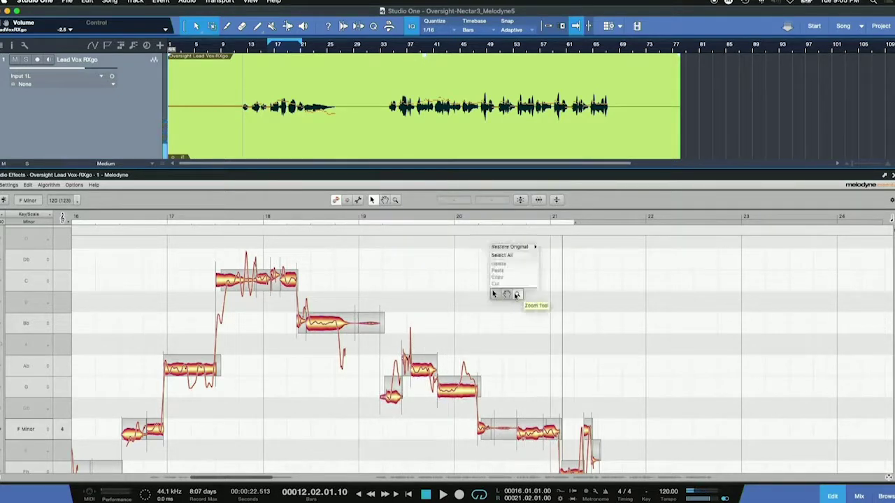
pyautogui.click(510, 294)
pyautogui.moveTo(505, 293); pyautogui.dragTo(647, 274)
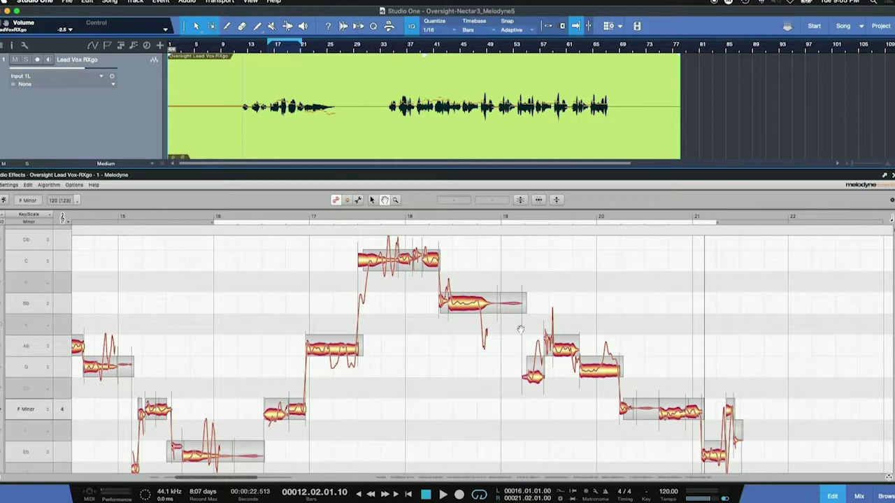
pyautogui.rightClick(336, 291)
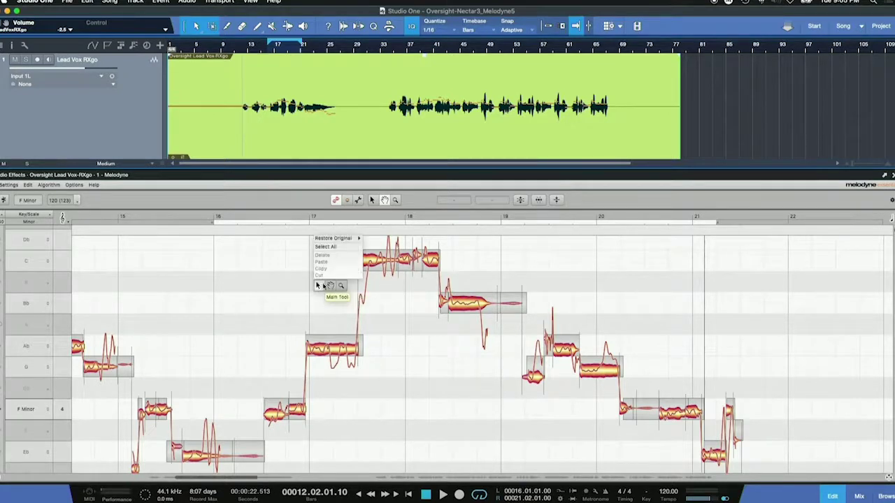
pyautogui.click(325, 287)
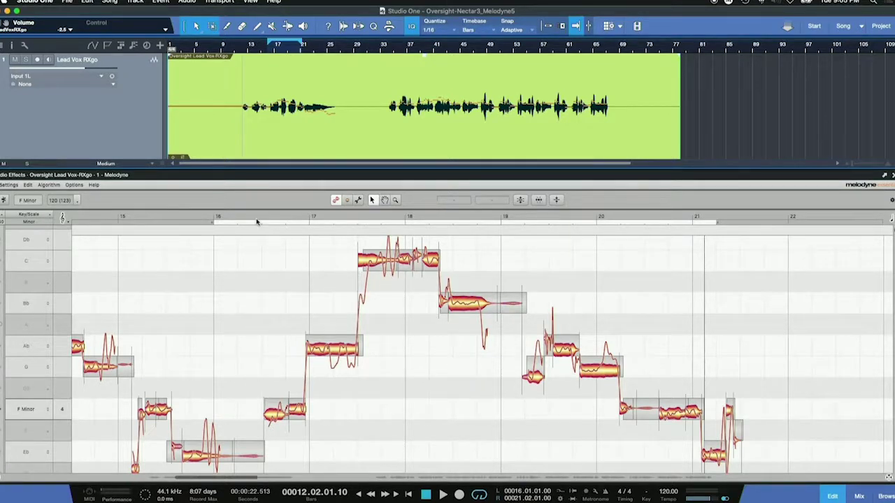
pyautogui.click(3, 200)
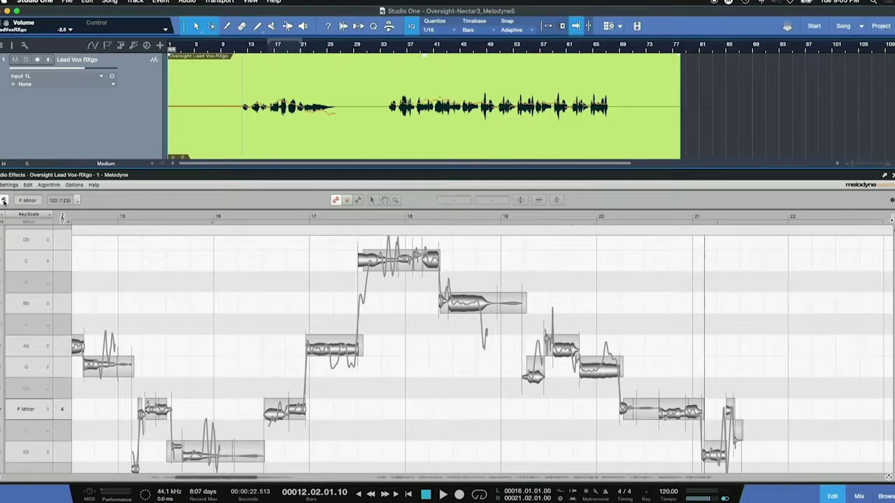
pyautogui.click(4, 200)
pyautogui.click(4, 200)
pyautogui.click(4, 200)
pyautogui.click(3, 200)
pyautogui.click(260, 217)
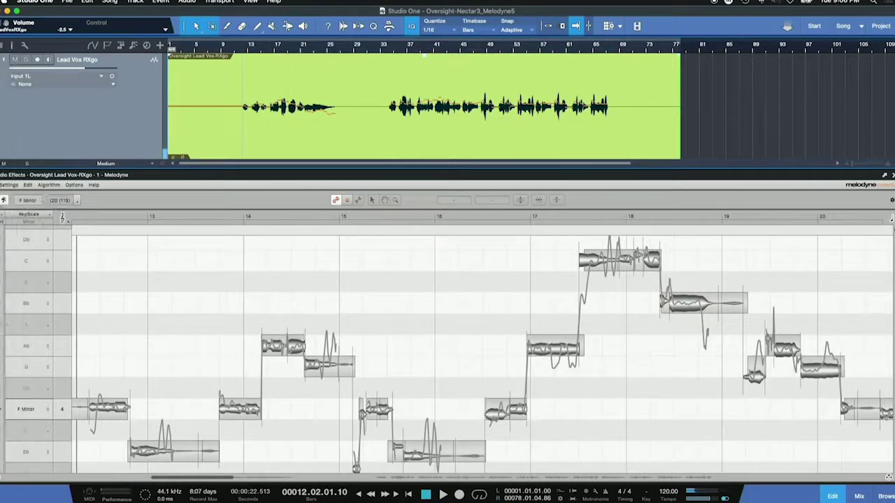
pyautogui.click(372, 200)
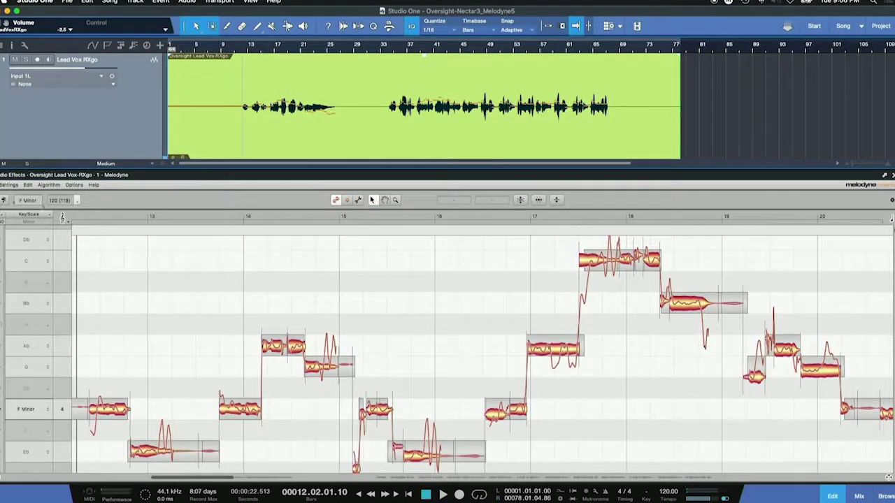
# Play back the leveled vocal from around bar 16, review the leveling macro's amounts and cancel the macro.
pyautogui.doubleClick(497, 261)
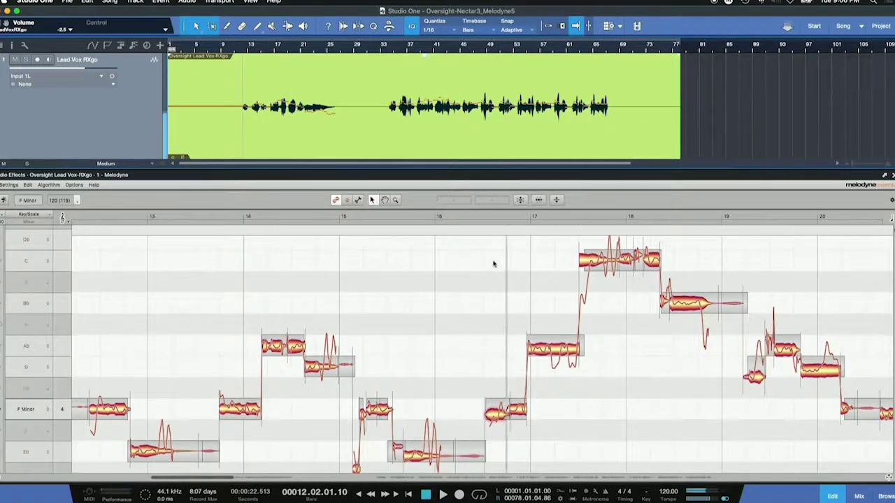
pyautogui.click(485, 214)
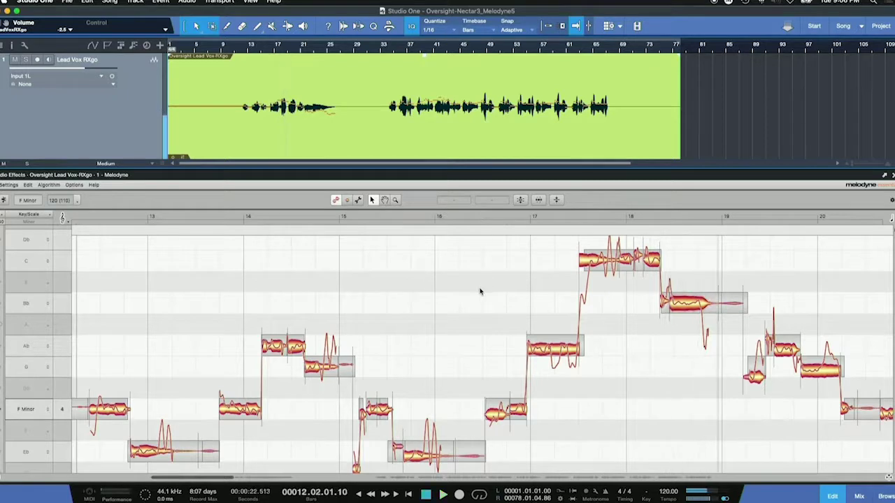
pyautogui.press('space')
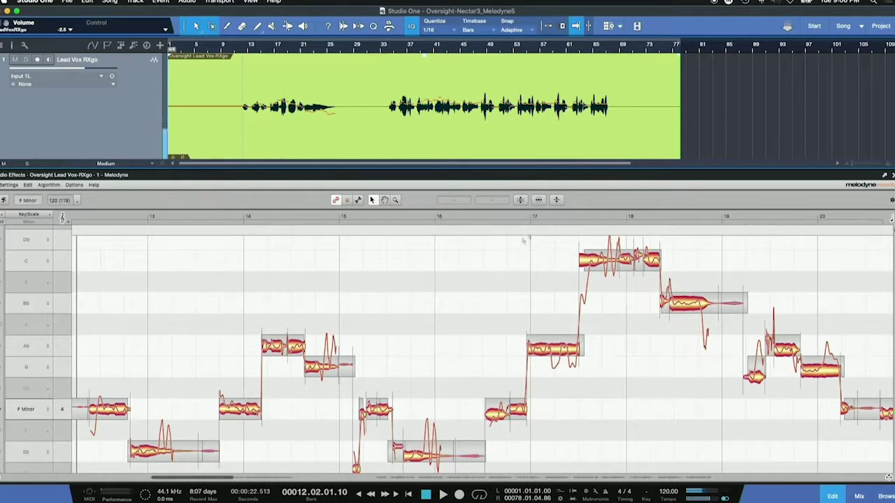
pyautogui.click(557, 200)
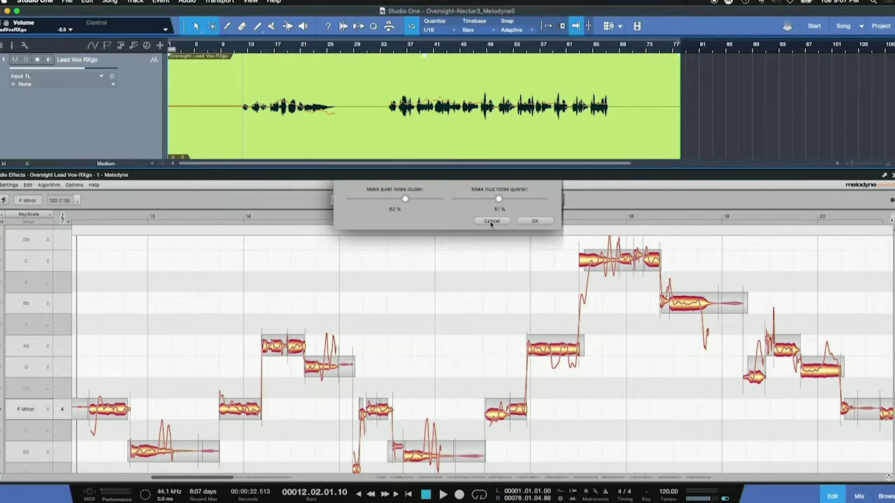
pyautogui.click(491, 222)
# Zoom the Melodyne note view out to show the vocal phrases from bar 12 to bar 27.
pyautogui.rightClick(470, 316)
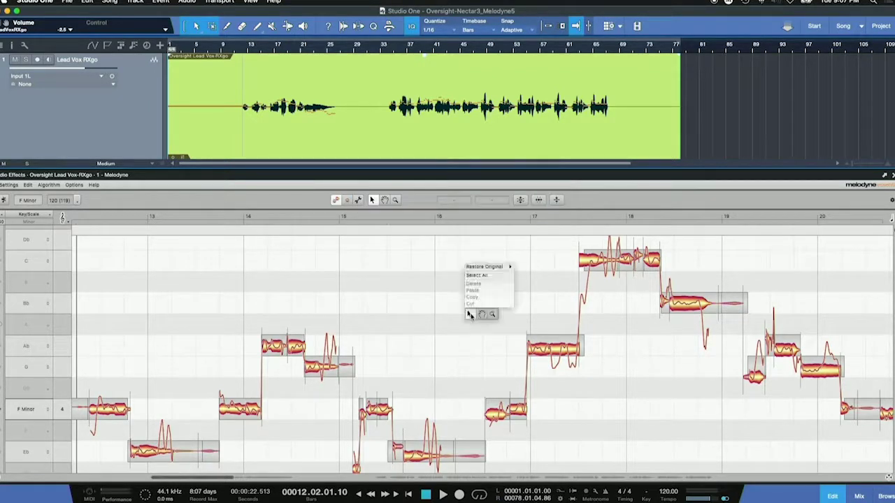
pyautogui.click(492, 315)
pyautogui.moveTo(495, 314); pyautogui.dragTo(292, 258)
pyautogui.rightClick(463, 280)
pyautogui.click(463, 281)
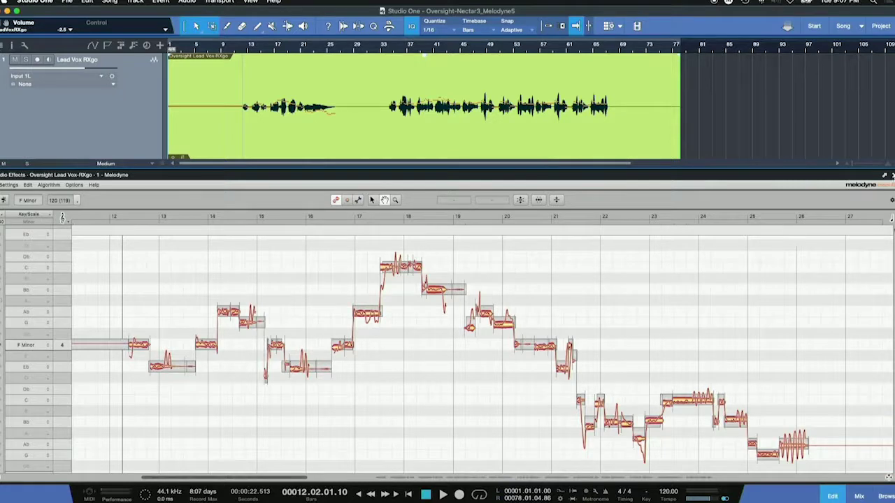
# Close the Melodyne editor and temporarily enlarge the Lead Vox RXgo track to inspect its waveform.
pyautogui.click(888, 175)
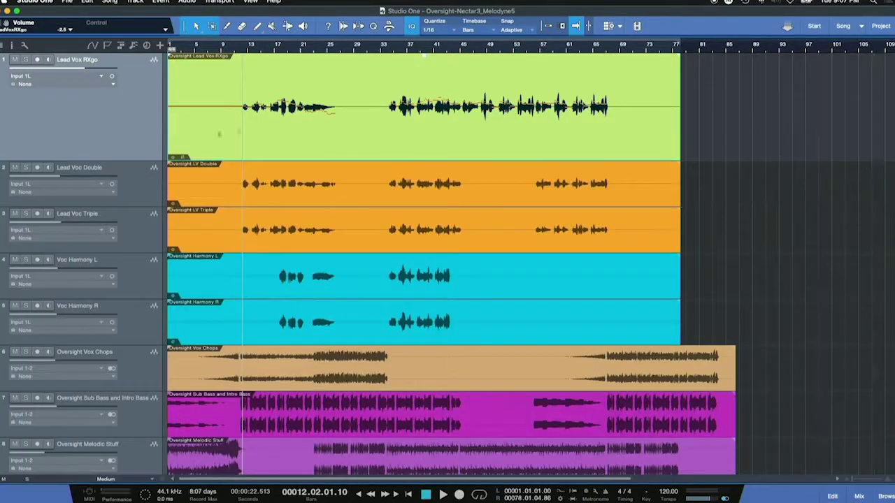
pyautogui.moveTo(139, 161); pyautogui.dragTo(139, 227)
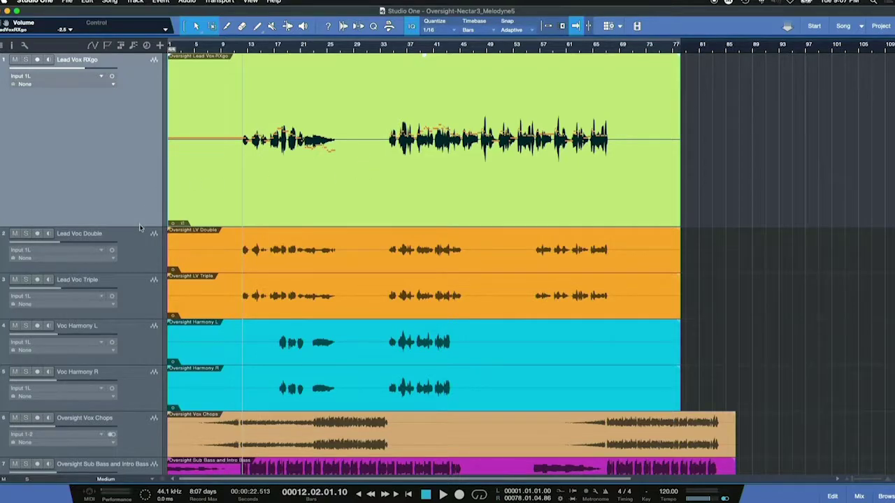
pyautogui.moveTo(139, 227); pyautogui.dragTo(145, 155)
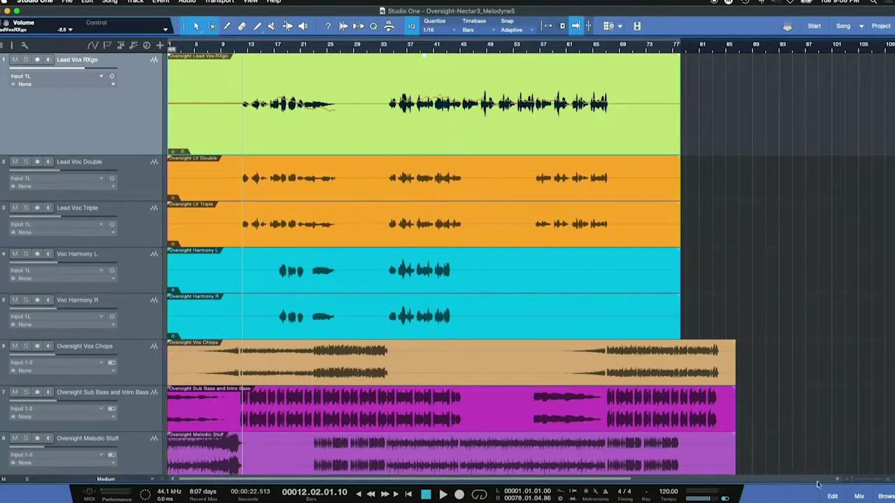
# Insert Nectar 3 on the Lead Vox RXgo channel in the mixer and reposition its window.
pyautogui.click(859, 496)
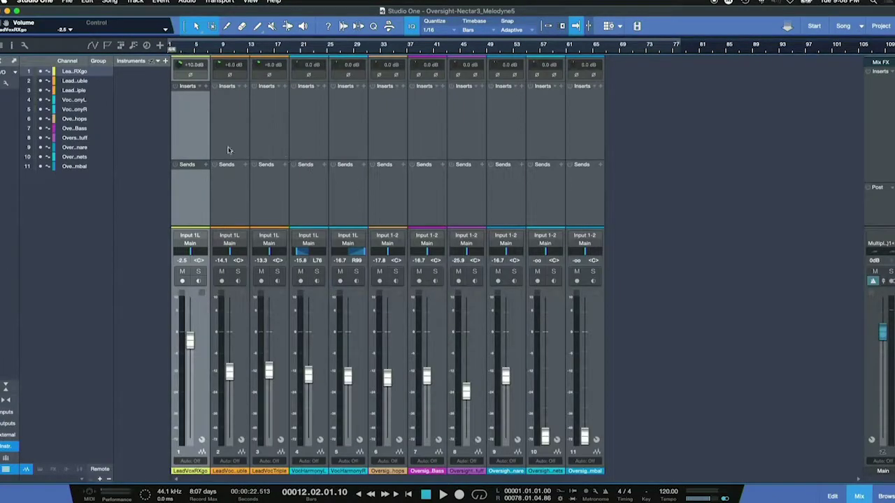
pyautogui.click(206, 86)
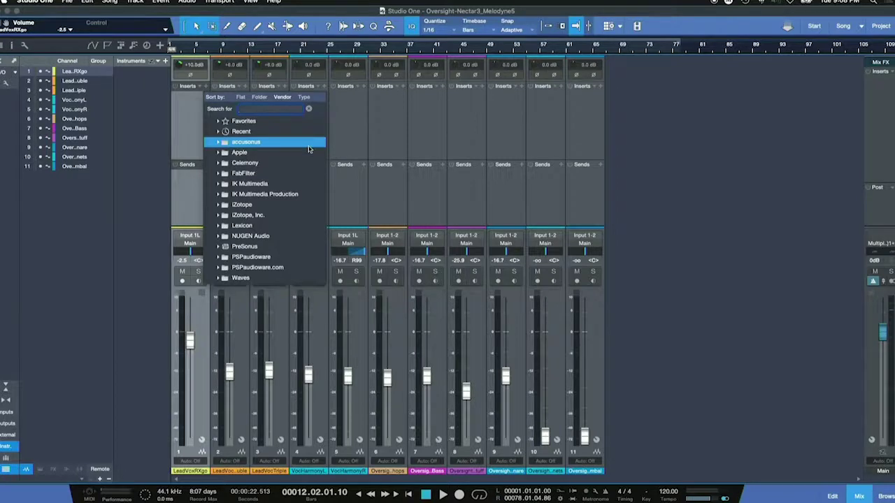
pyautogui.write('r')
pyautogui.write('ecta')
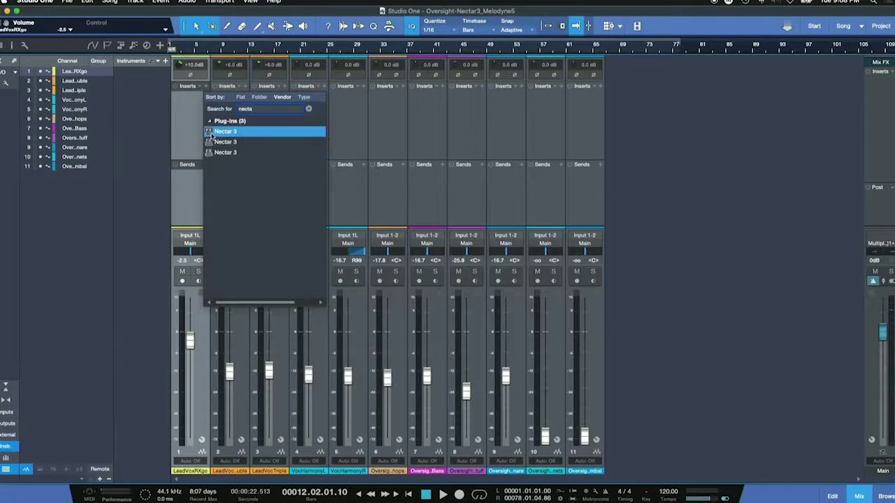
pyautogui.doubleClick(209, 132)
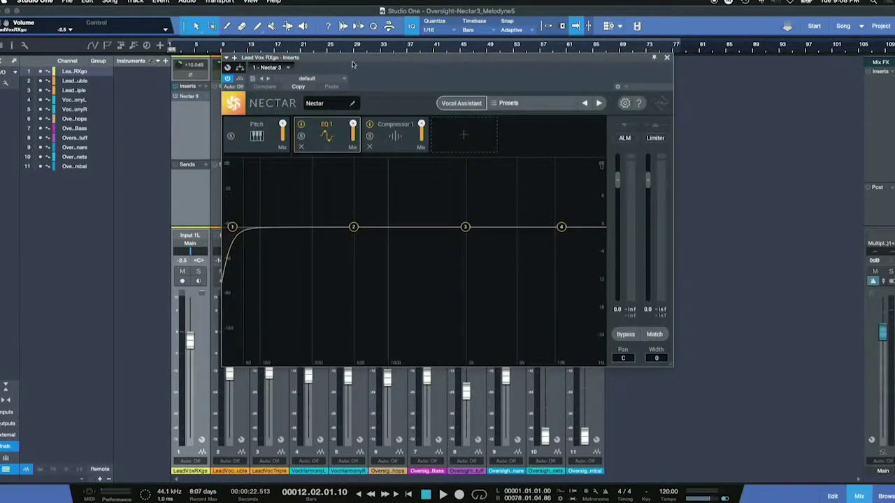
pyautogui.moveTo(349, 60); pyautogui.dragTo(343, 94)
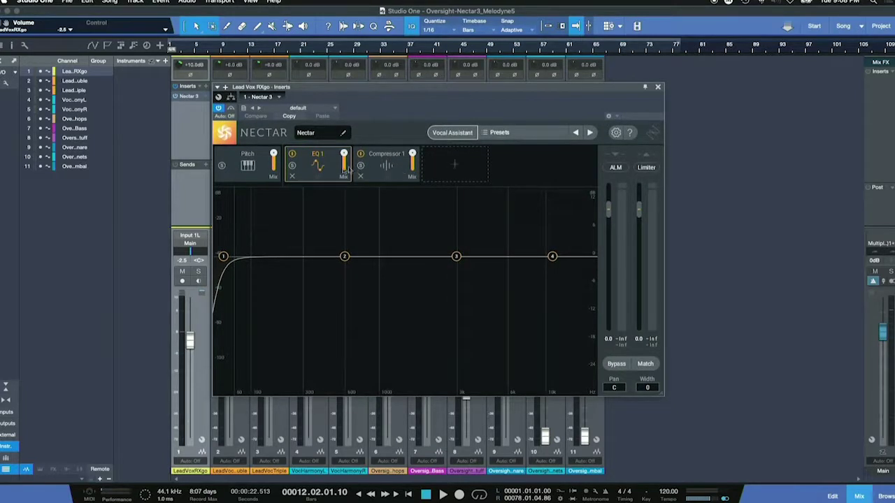
# Look through the modules that can be added to Nectar's signal chain without adding one.
pyautogui.moveTo(316, 167)
pyautogui.mouseDown()
pyautogui.moveTo(319, 177)
pyautogui.moveTo(377, 175)
pyautogui.moveTo(308, 174)
pyautogui.moveTo(323, 177)
pyautogui.mouseUp()
pyautogui.click(459, 168)
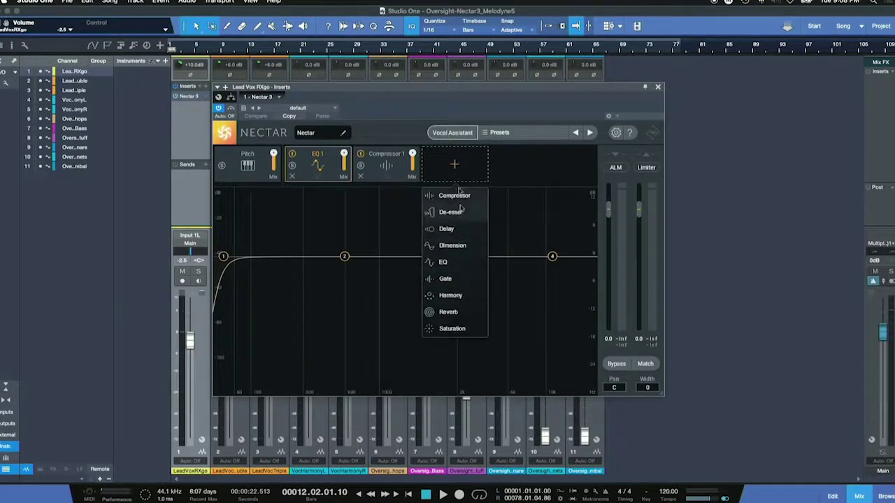
pyautogui.click(518, 165)
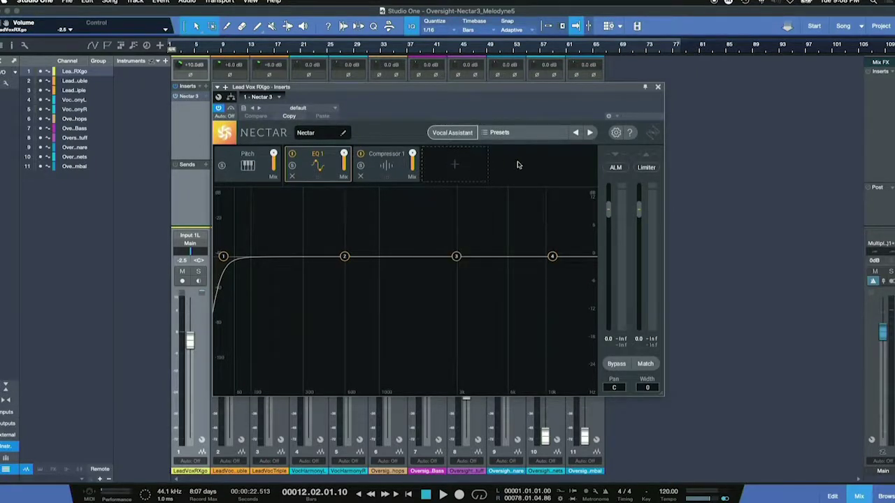
# Browse Nectar's preset folders, collapse Nectar 2 Legacy and close the presets without loading one.
pyautogui.click(489, 137)
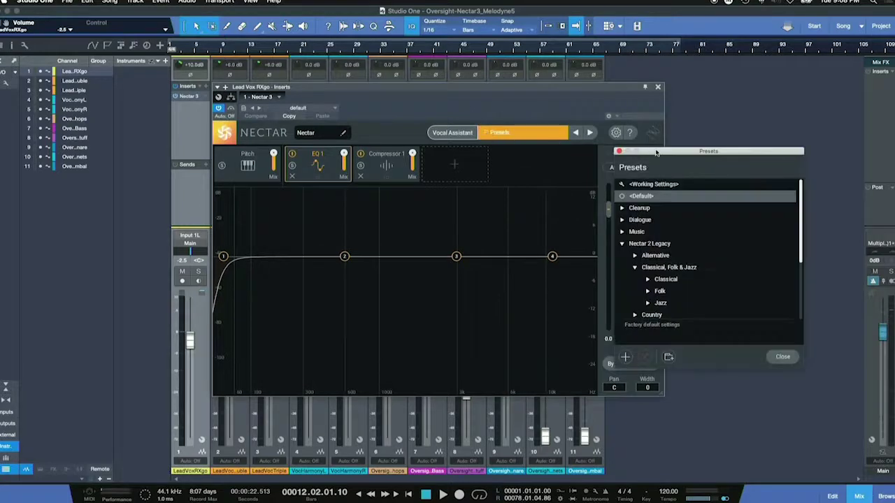
pyautogui.moveTo(632, 148); pyautogui.dragTo(657, 130)
pyautogui.scroll(-5, 705, 245)
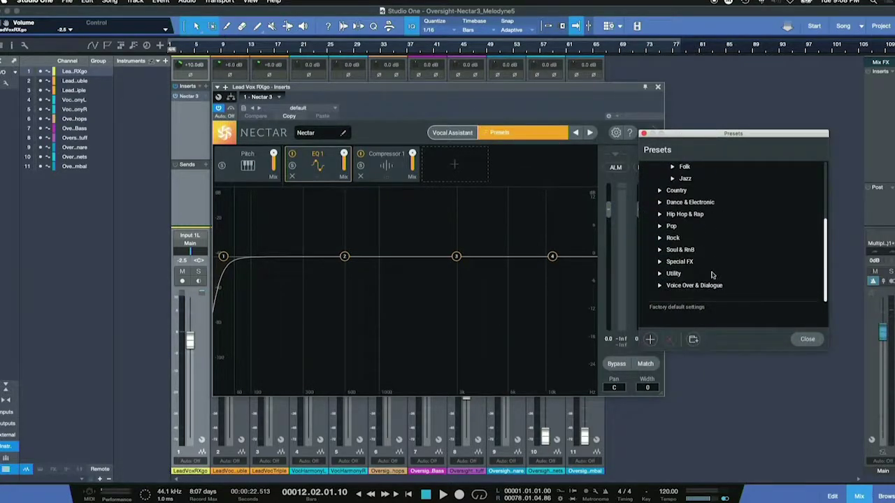
pyautogui.scroll(5, 704, 245)
pyautogui.click(647, 227)
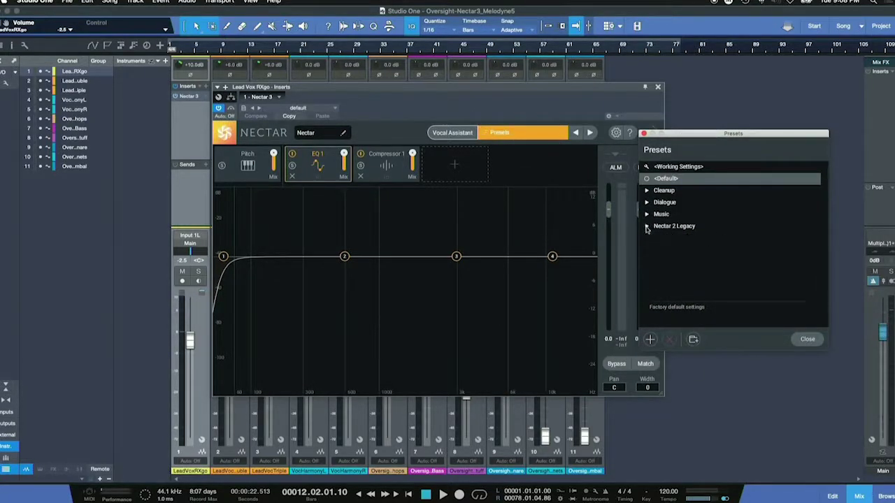
pyautogui.click(807, 339)
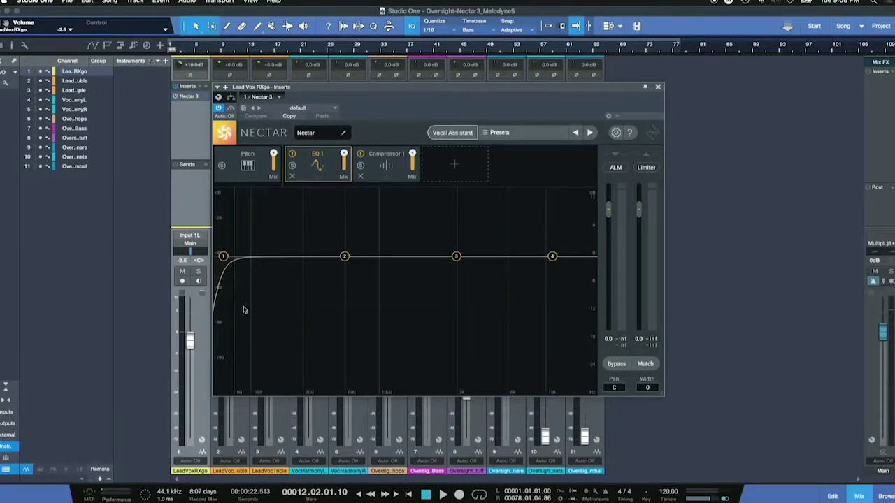
# Run the Vocal Assistant in Assist mode with Modern vibe and Moderate intensity on the playing vocal, and accept its suggestion.
pyautogui.click(452, 135)
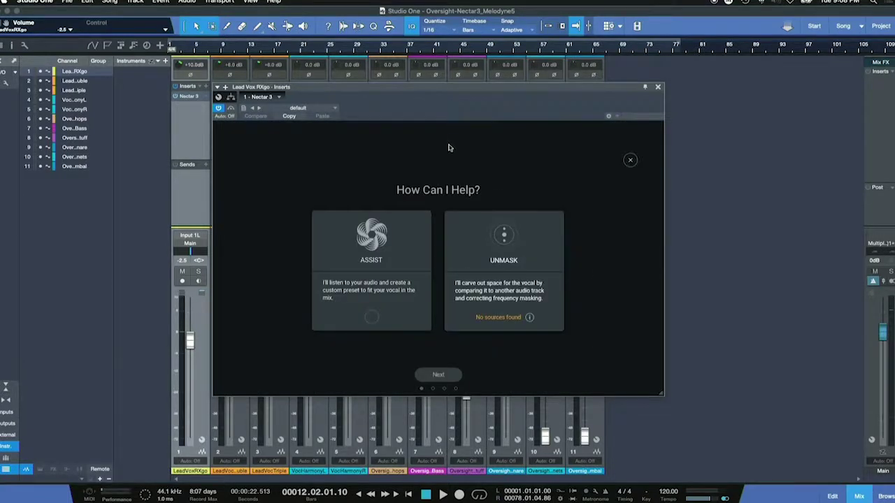
pyautogui.click(372, 318)
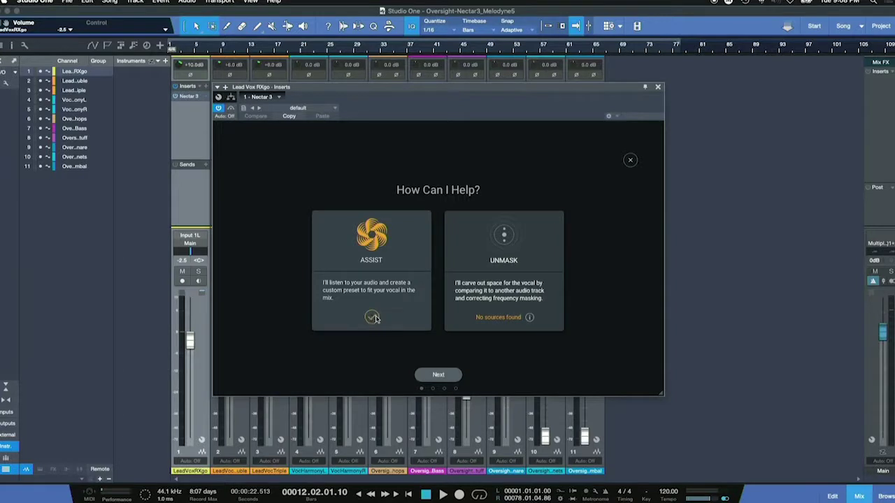
pyautogui.click(431, 375)
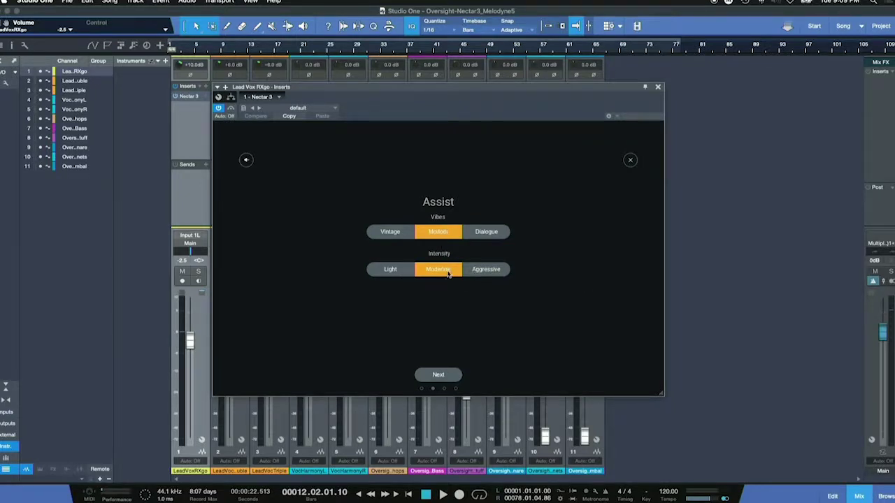
pyautogui.click(438, 376)
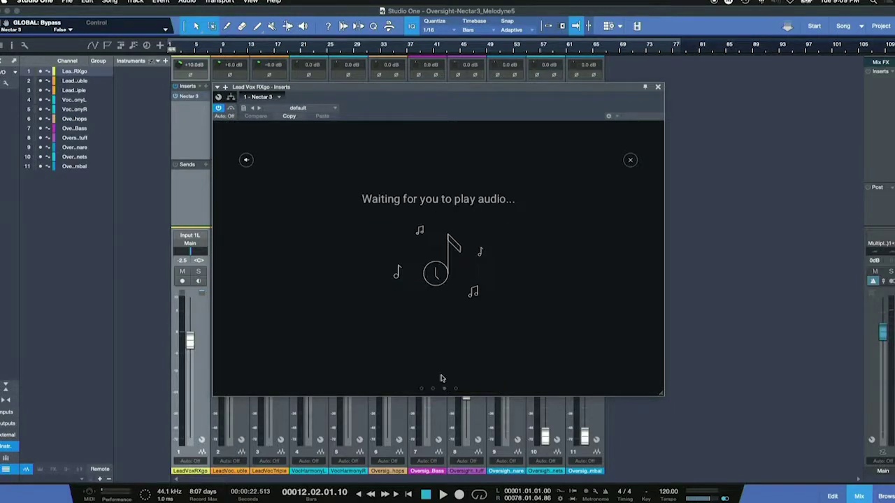
pyautogui.press('space')
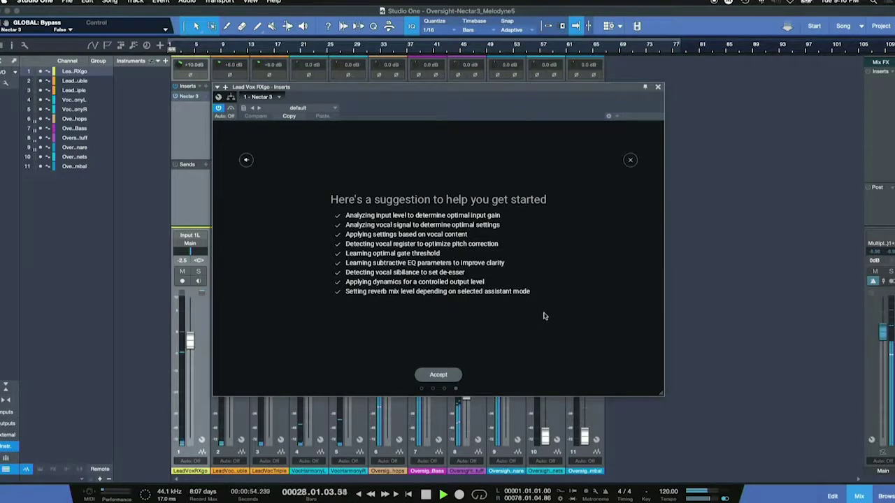
pyautogui.press('space')
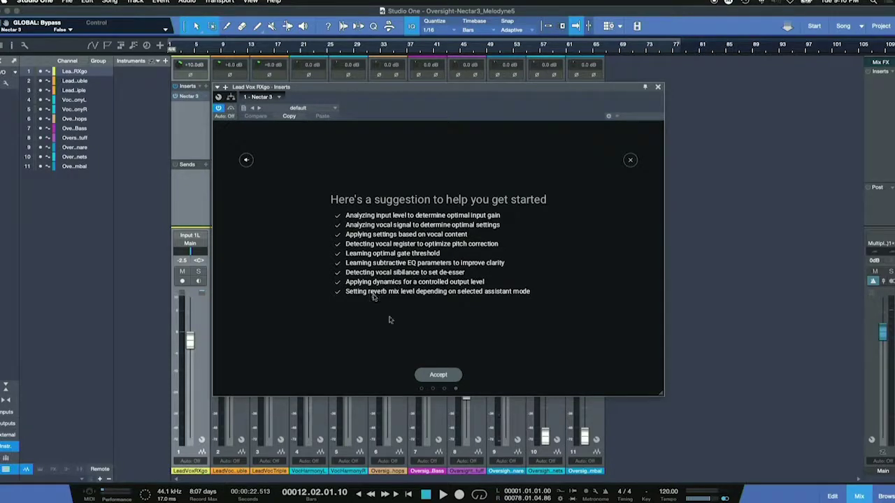
pyautogui.click(441, 377)
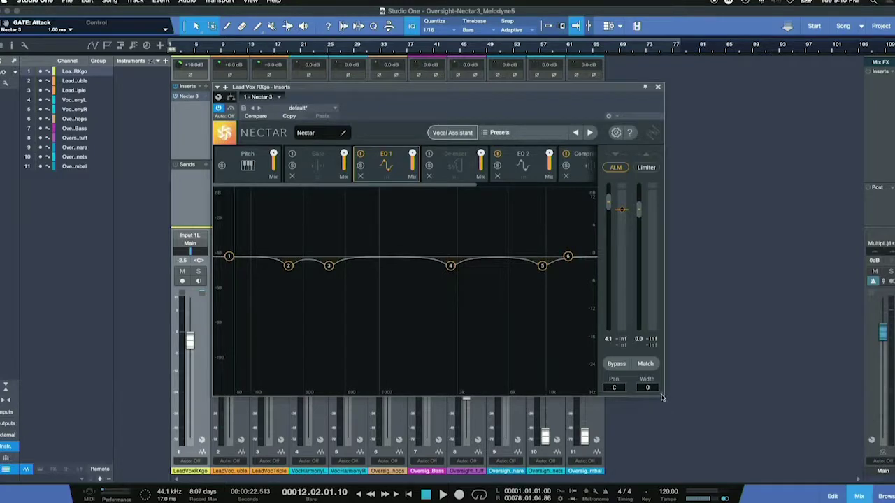
# Enlarge the Nectar window and review the suggested Gate, EQ 1 and EQ 2 modules, leaving the Gate off.
pyautogui.moveTo(662, 397); pyautogui.dragTo(843, 477)
pyautogui.moveTo(498, 88); pyautogui.dragTo(496, 66)
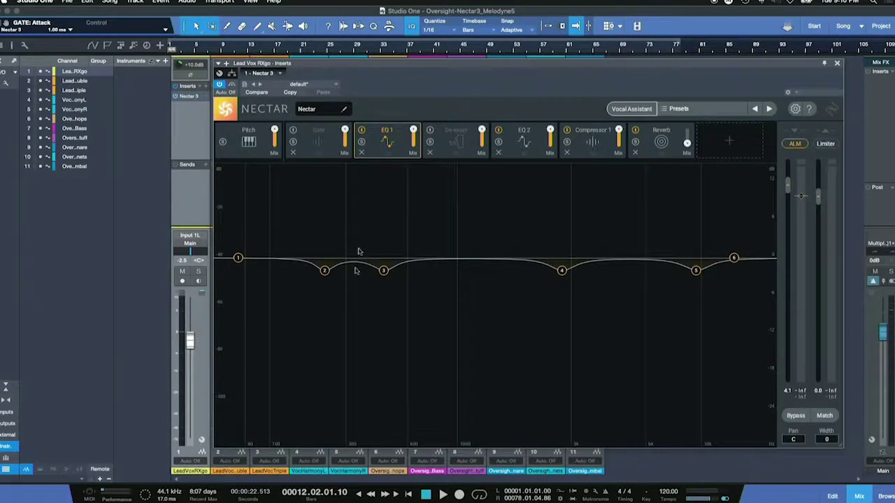
pyautogui.click(294, 132)
pyautogui.click(294, 132)
pyautogui.click(320, 153)
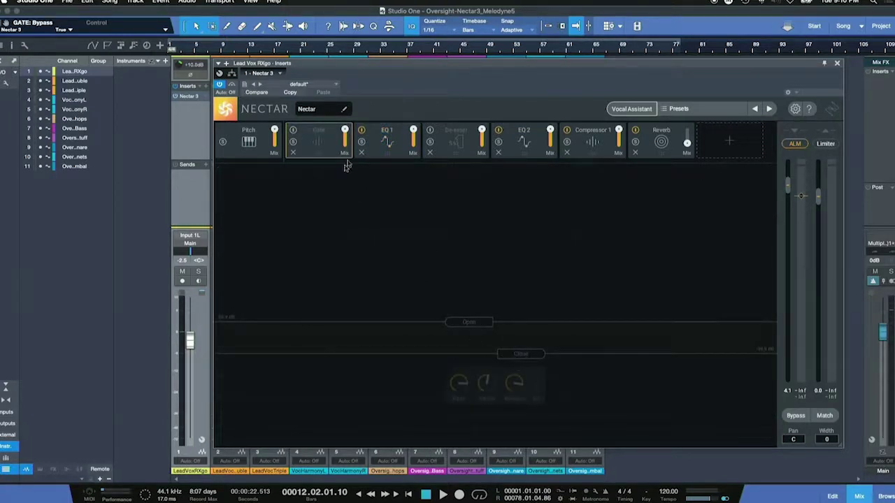
pyautogui.click(382, 154)
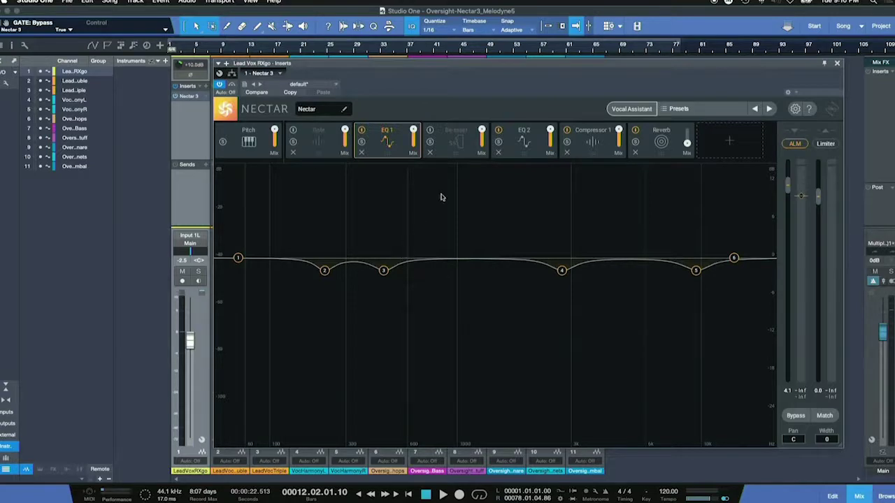
pyautogui.click(525, 157)
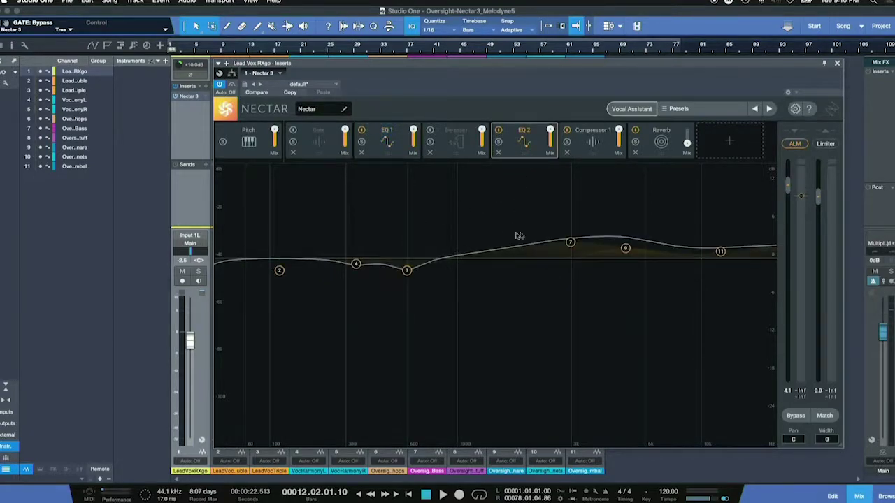
# Review Compressor 1's compression modes, keep Solid-State and audition the processed vocal.
pyautogui.click(593, 155)
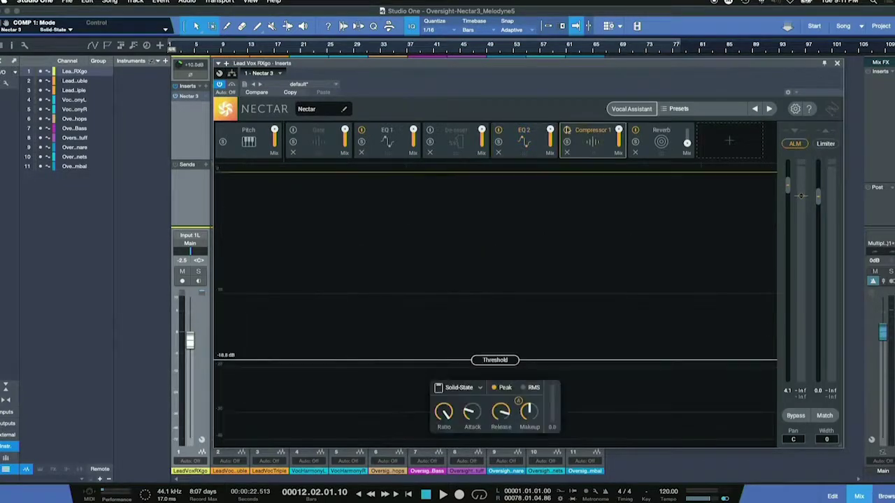
pyautogui.click(468, 389)
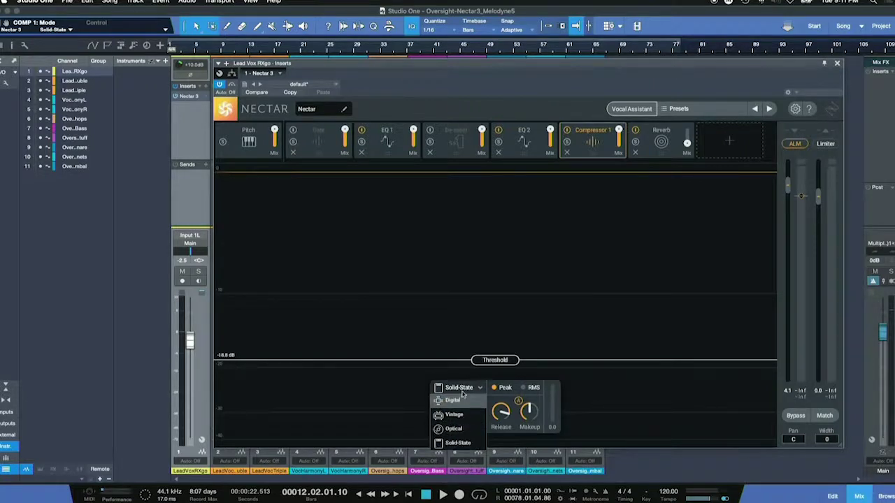
pyautogui.click(458, 443)
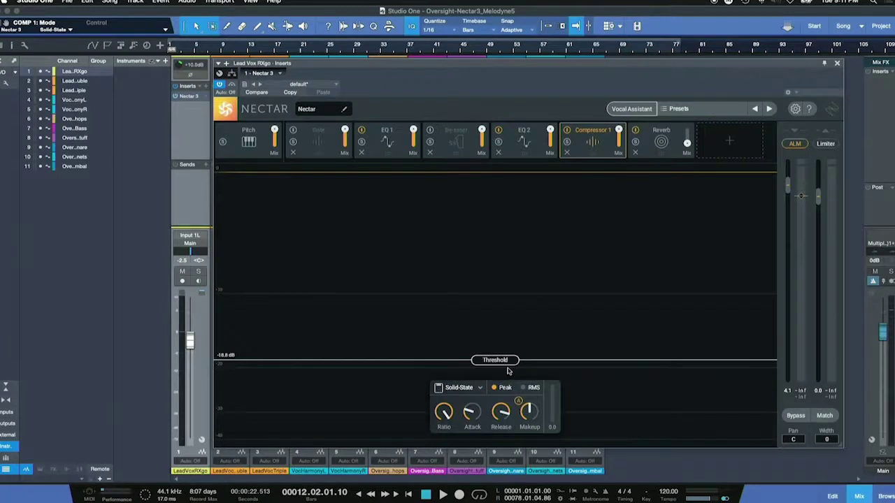
pyautogui.press('space')
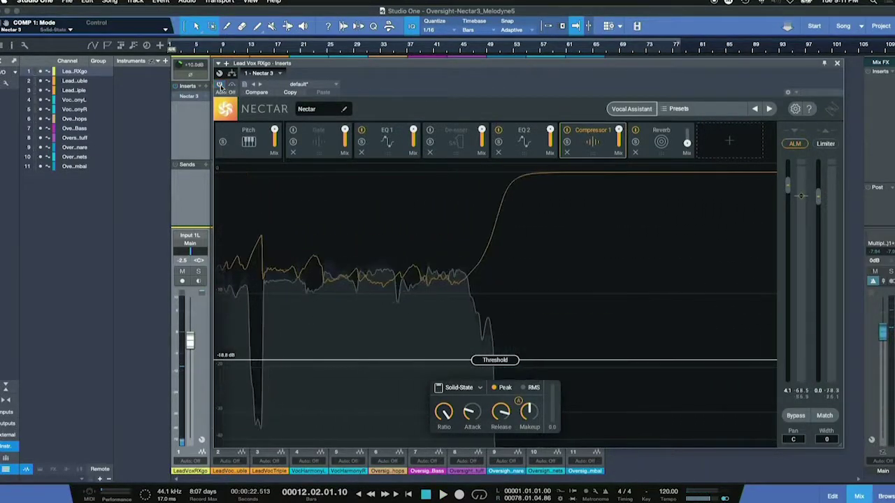
# Compare the lead vocal in playback with the whole Nectar plug-in bypassed and switched on.
pyautogui.press('space')
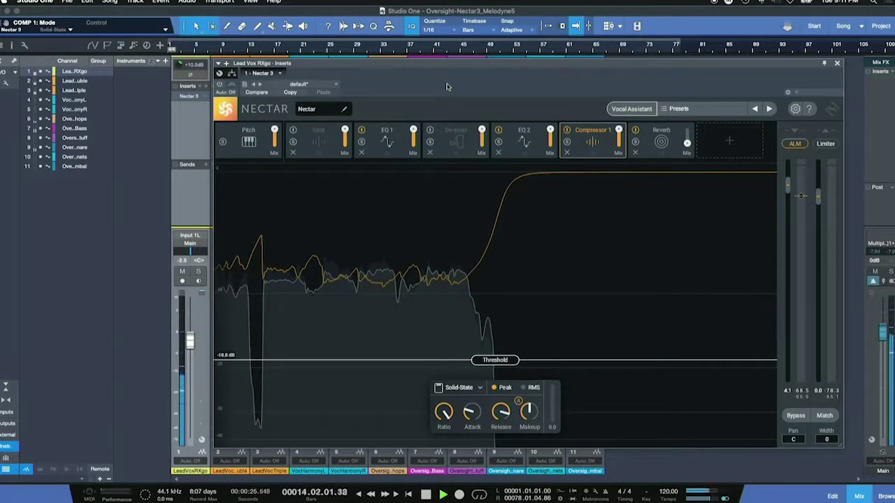
pyautogui.press('space')
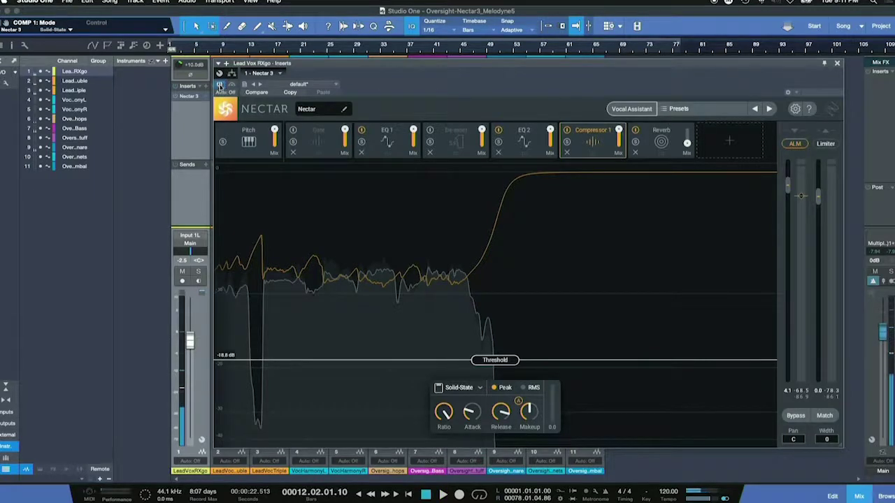
pyautogui.press('space')
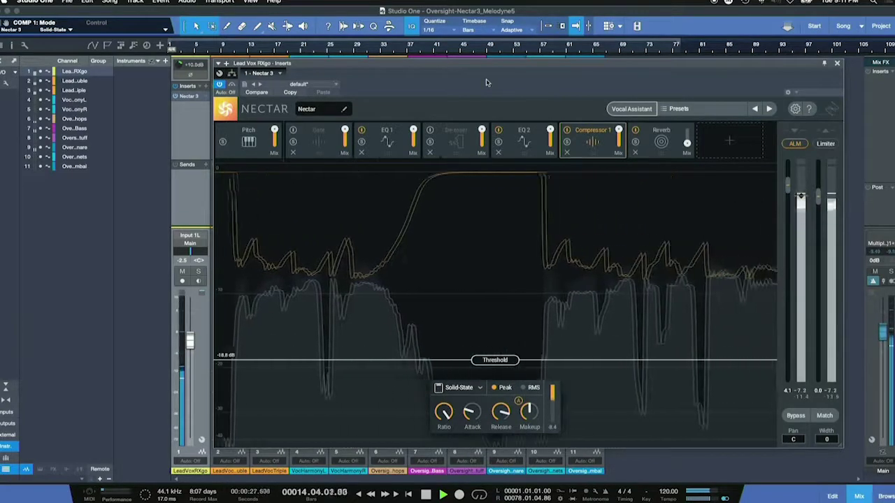
pyautogui.press('space')
pyautogui.press('space')
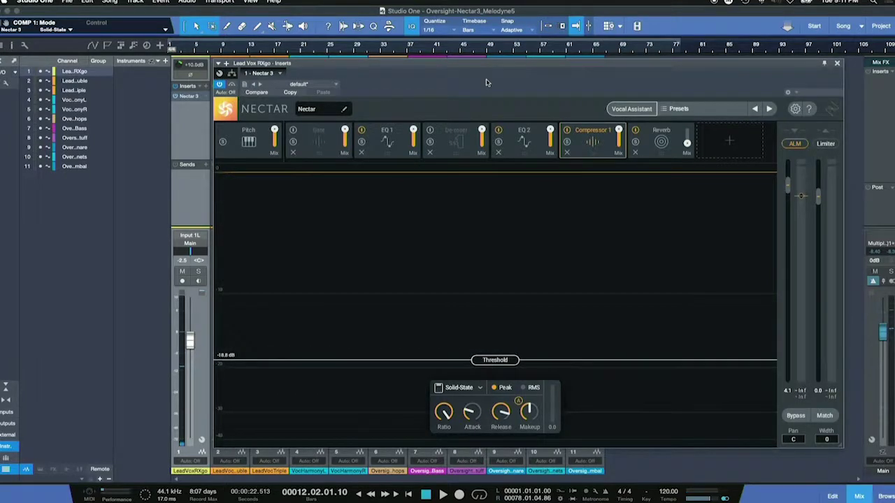
# Open the Reverb module, solo the lead vocal and raise the reverb's wet mix to about 66% while auditioning it.
pyautogui.click(661, 153)
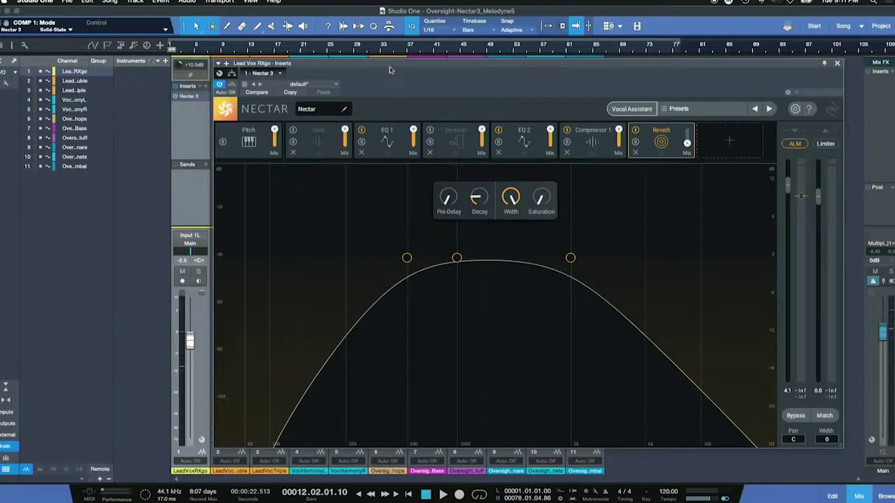
pyautogui.moveTo(391, 66); pyautogui.dragTo(389, 64)
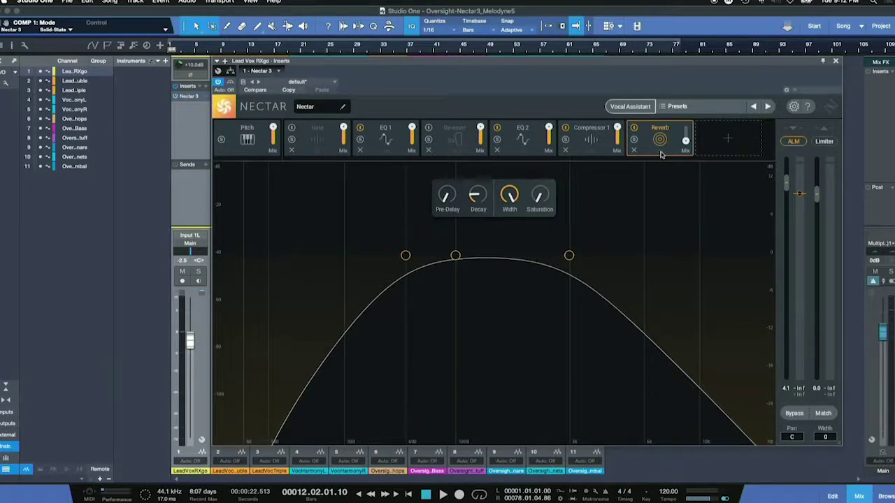
pyautogui.click(201, 272)
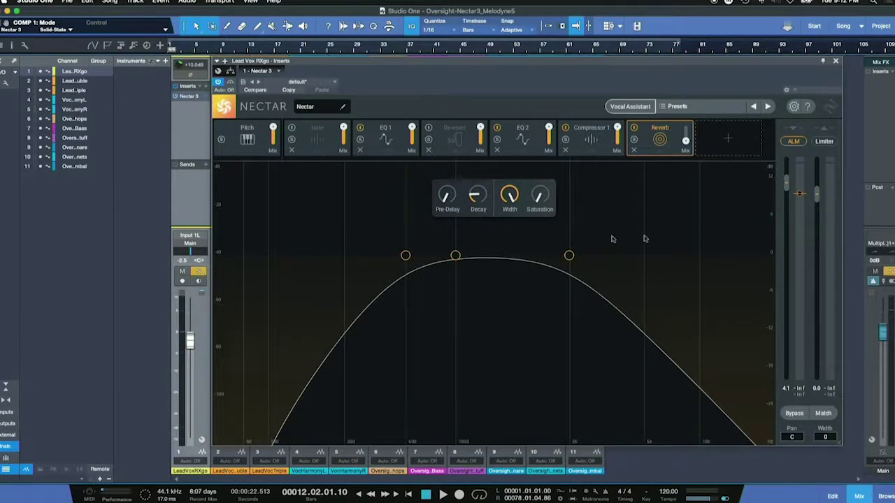
pyautogui.press('space')
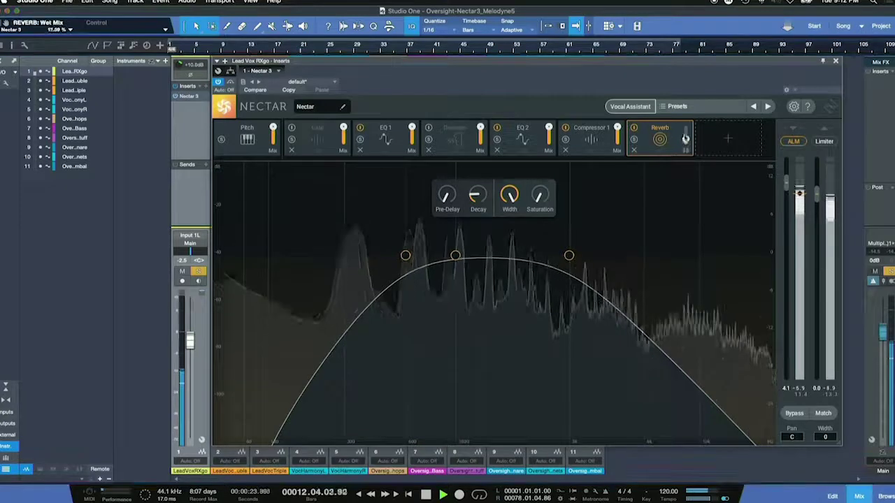
pyautogui.moveTo(685, 138); pyautogui.dragTo(686, 89)
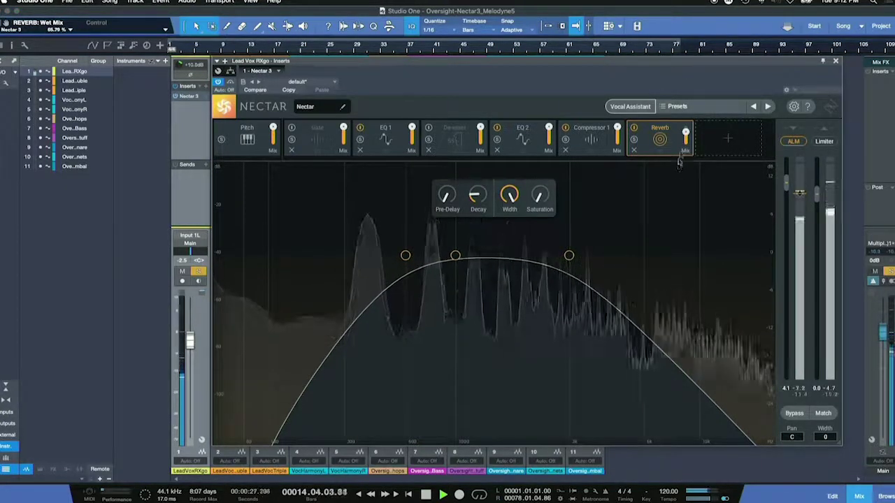
pyautogui.scroll(3, 683, 157)
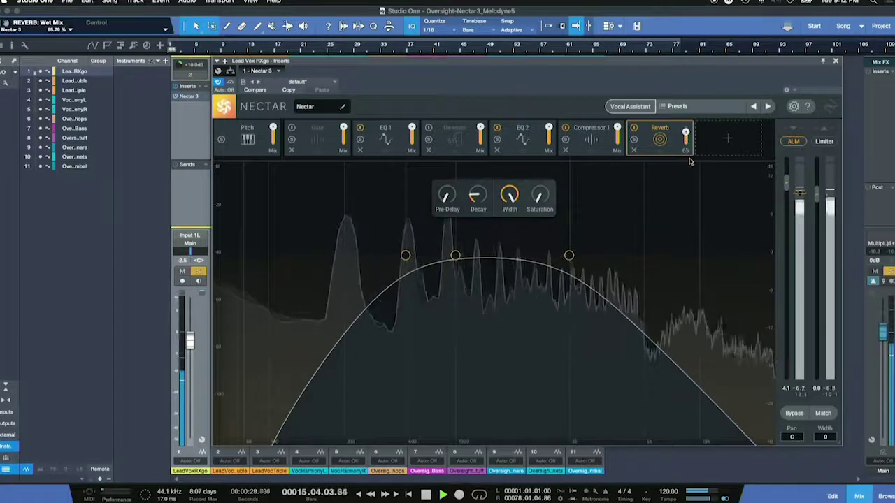
pyautogui.press('space')
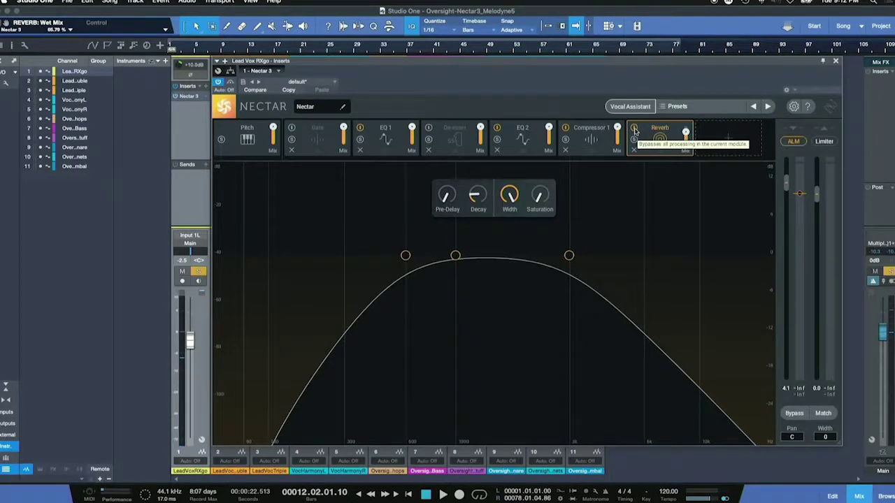
# Compare the soloed vocal with the Reverb module bypassed and re-enabled, leaving the reverb on.
pyautogui.click(634, 131)
pyautogui.press('space')
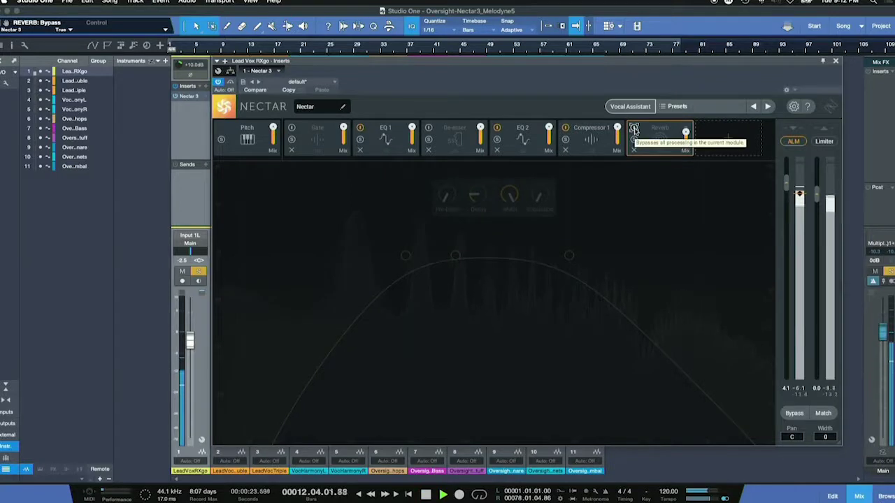
pyautogui.press('space')
pyautogui.click(634, 131)
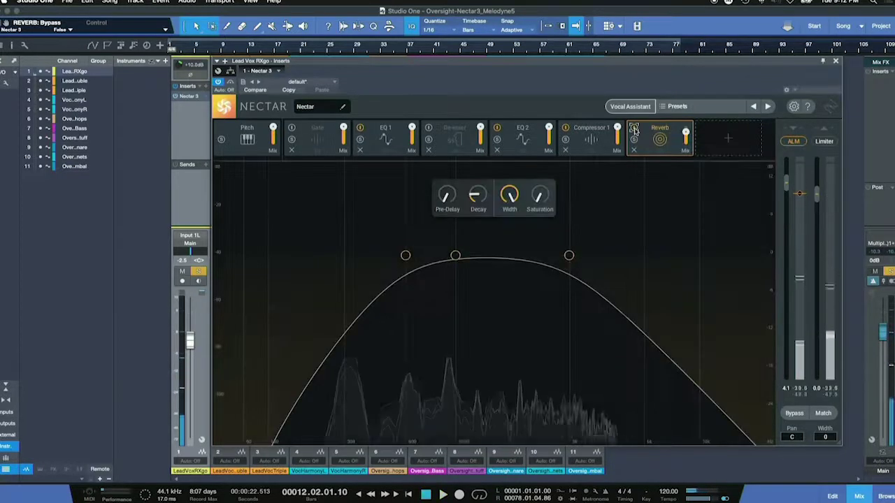
pyautogui.press('space')
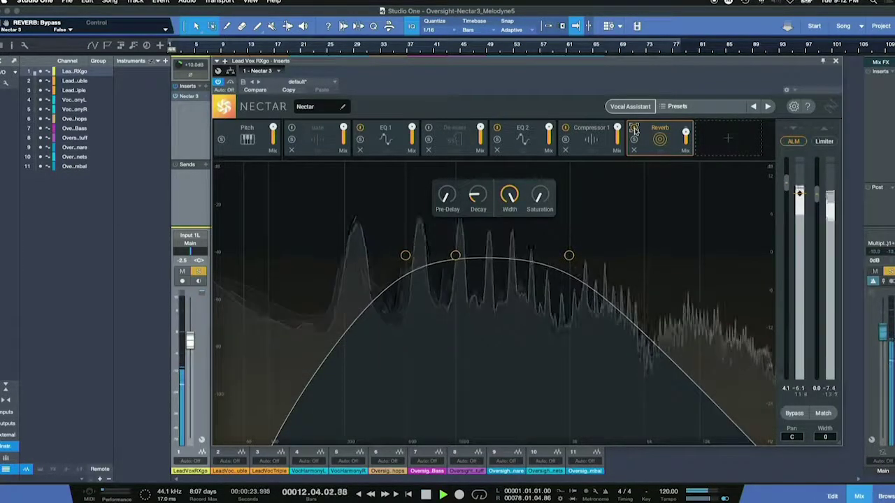
pyautogui.press('space')
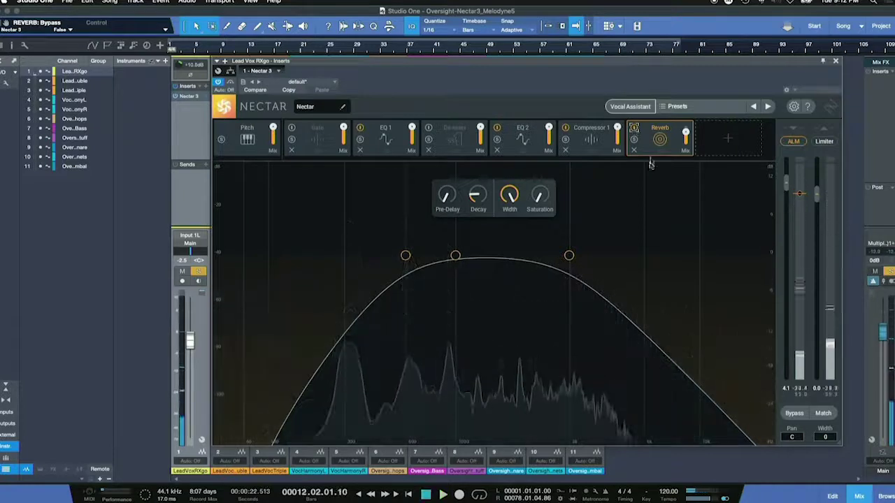
pyautogui.moveTo(657, 138)
pyautogui.mouseDown()
pyautogui.moveTo(587, 152)
pyautogui.moveTo(420, 150)
pyautogui.moveTo(665, 141)
pyautogui.mouseUp()
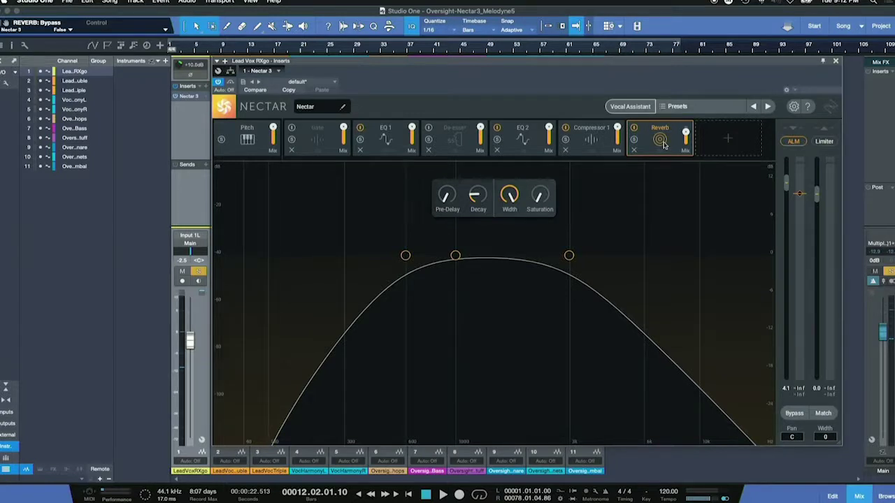
# Add a Delay module after the Reverb and set its mode to Echo.
pyautogui.click(729, 141)
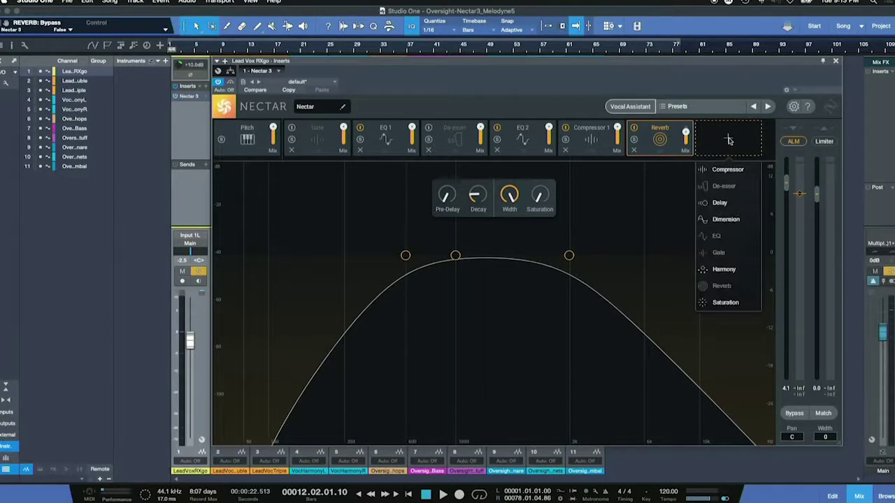
pyautogui.click(720, 203)
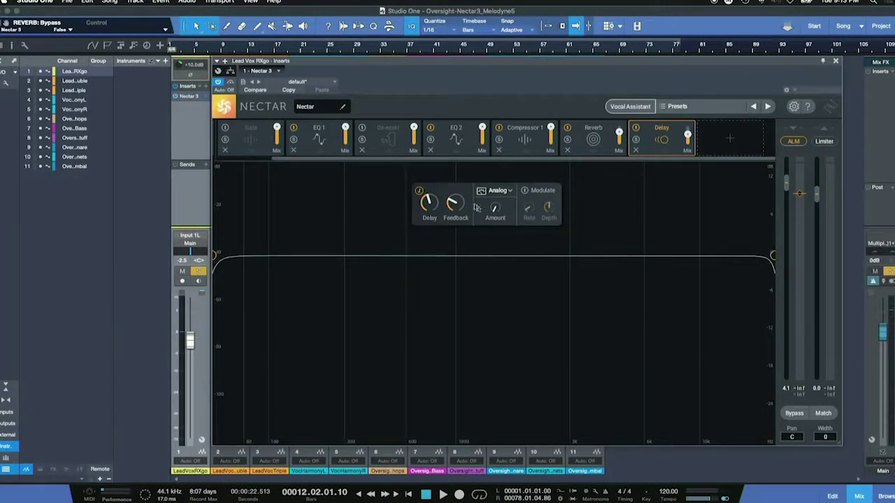
pyautogui.click(508, 191)
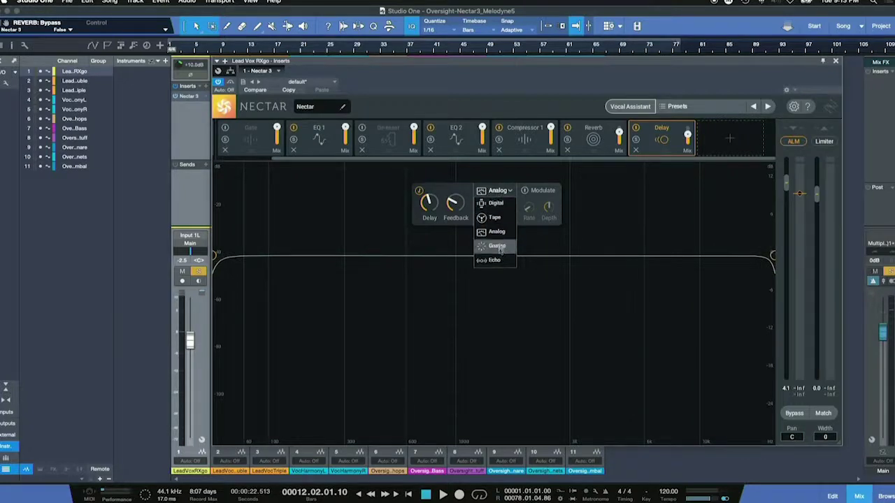
pyautogui.click(497, 261)
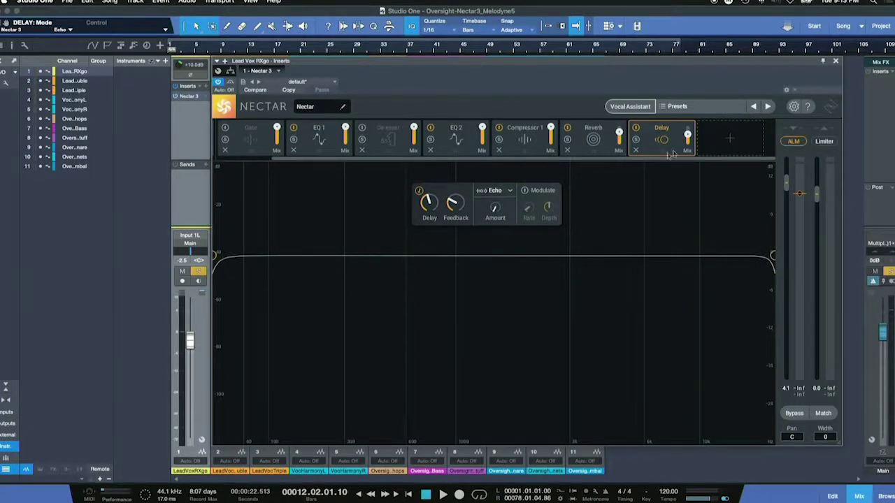
# Set the Delay's feedback to 16% and audition the vocal soloed, and with the full mix after removing the solo.
pyautogui.moveTo(687, 134)
pyautogui.mouseDown()
pyautogui.moveTo(688, 160)
pyautogui.moveTo(692, 145)
pyautogui.mouseUp()
pyautogui.moveTo(452, 203); pyautogui.dragTo(451, 215)
pyautogui.press('space')
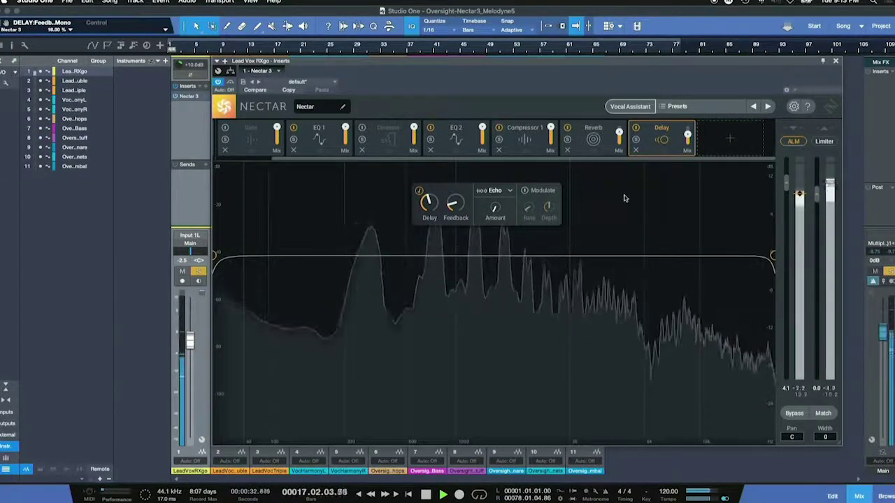
pyautogui.press('space')
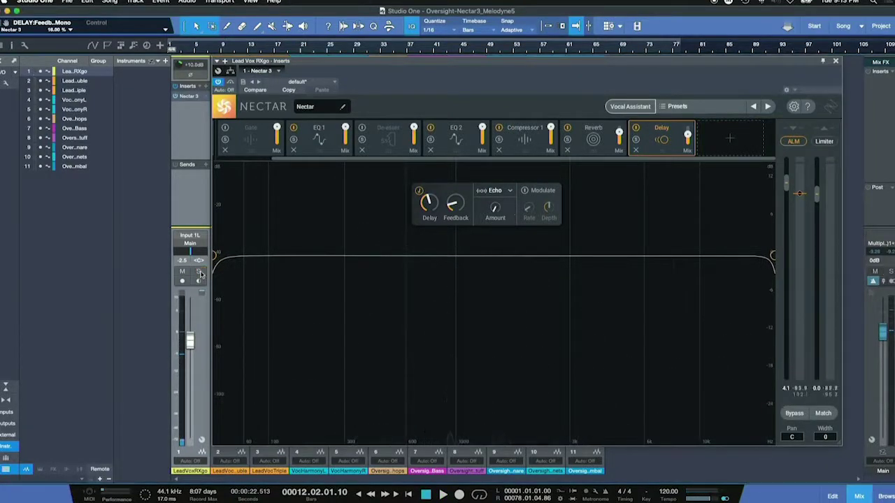
pyautogui.click(200, 272)
pyautogui.press('space')
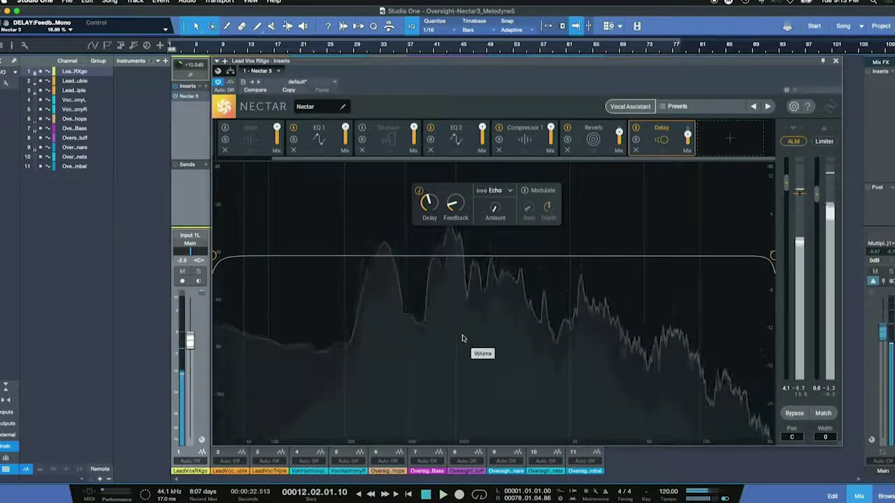
# Shorten the delay time to 1/32 and lower the Delay's wet mix to about 39% during playback.
pyautogui.moveTo(430, 202)
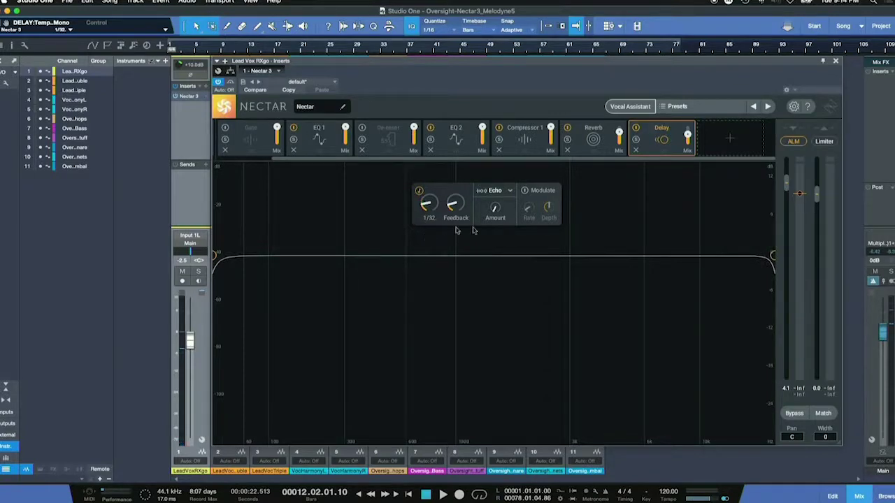
pyautogui.press('space')
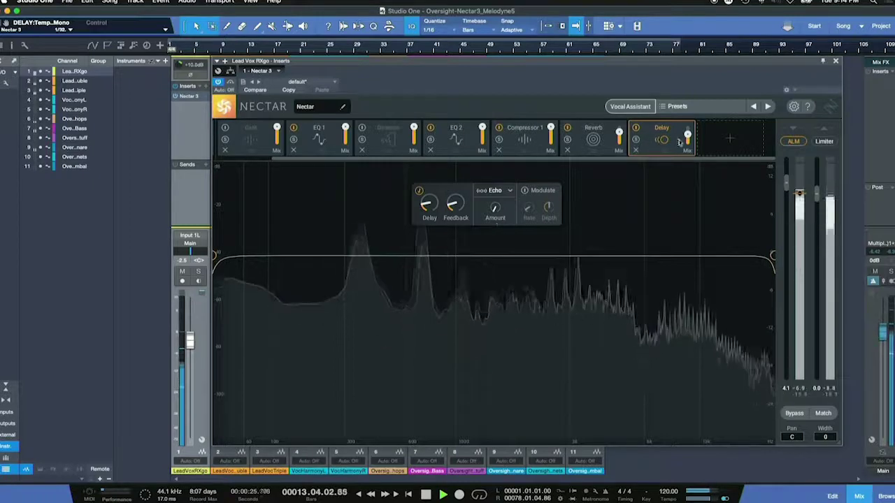
pyautogui.moveTo(688, 138); pyautogui.dragTo(689, 160)
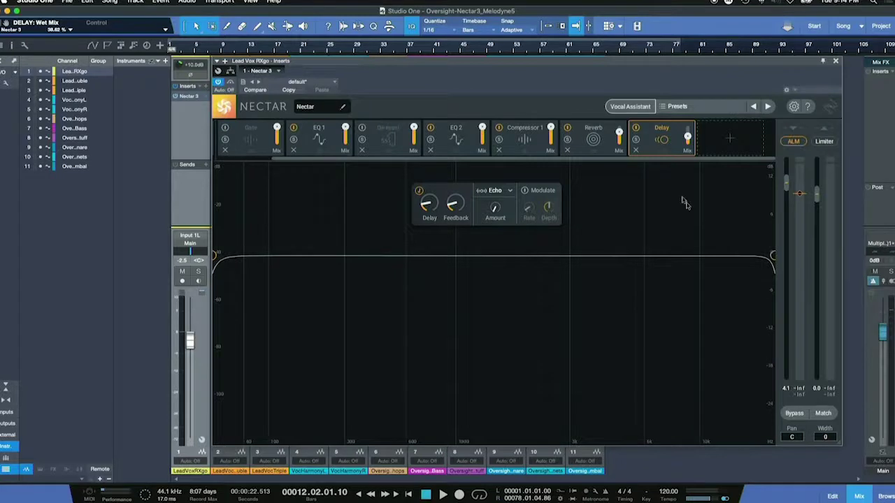
# Move the Delay module ahead of the Reverb, change its mode to Tape and audition the mix.
pyautogui.moveTo(661, 152); pyautogui.dragTo(593, 154)
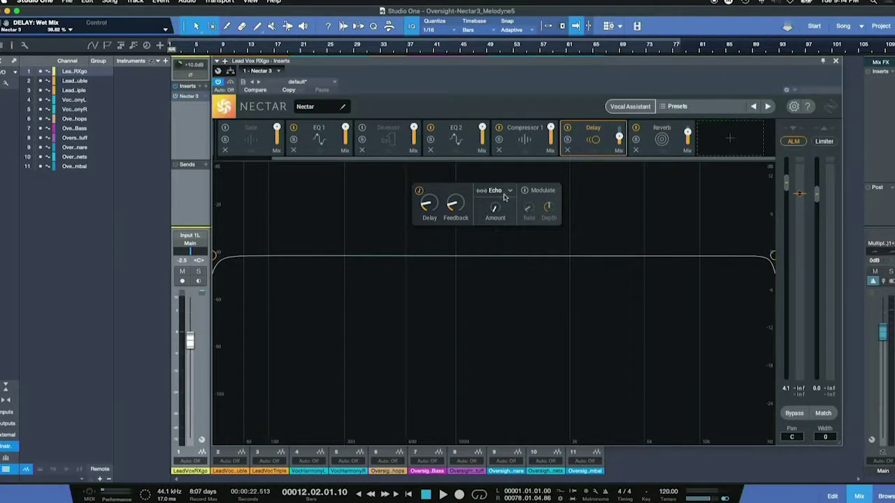
pyautogui.click(503, 195)
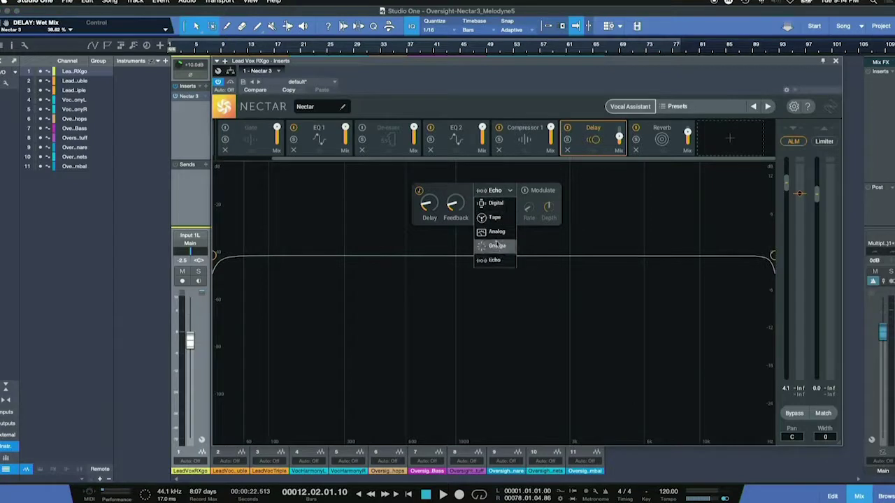
pyautogui.click(494, 218)
pyautogui.press('space')
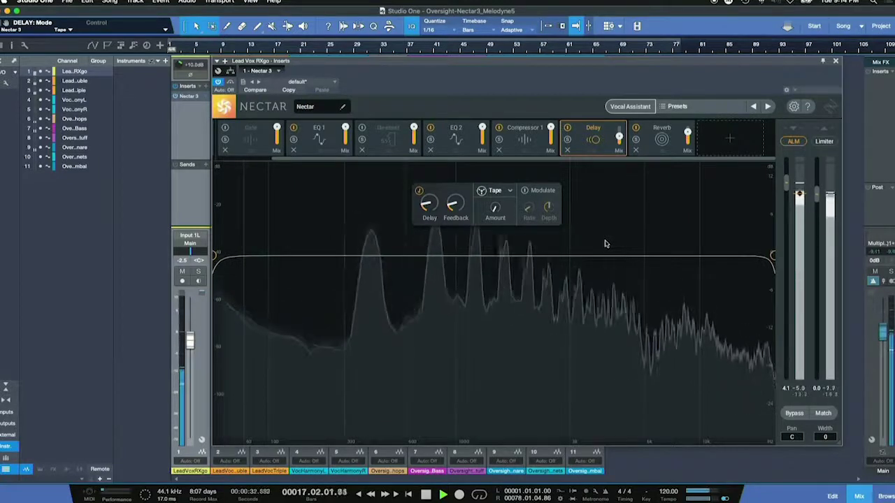
pyautogui.press('space')
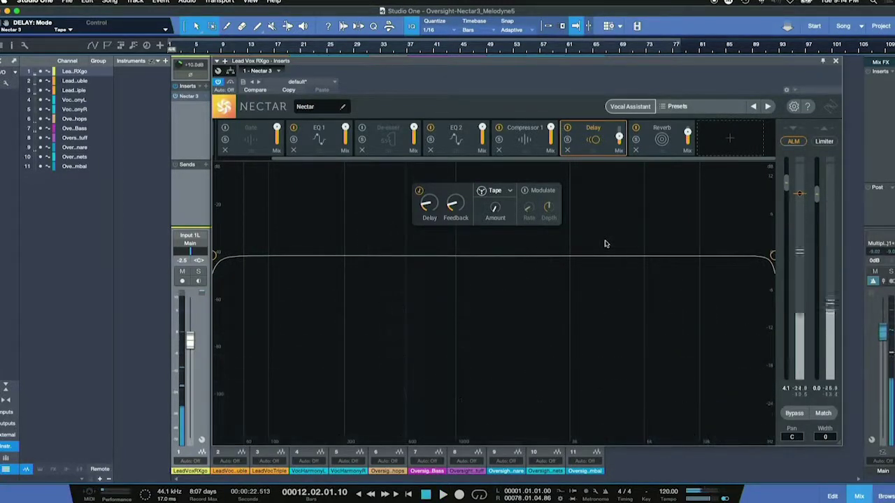
# Add a Dimension module after the Reverb to look at its controls, and remove it again.
pyautogui.click(729, 141)
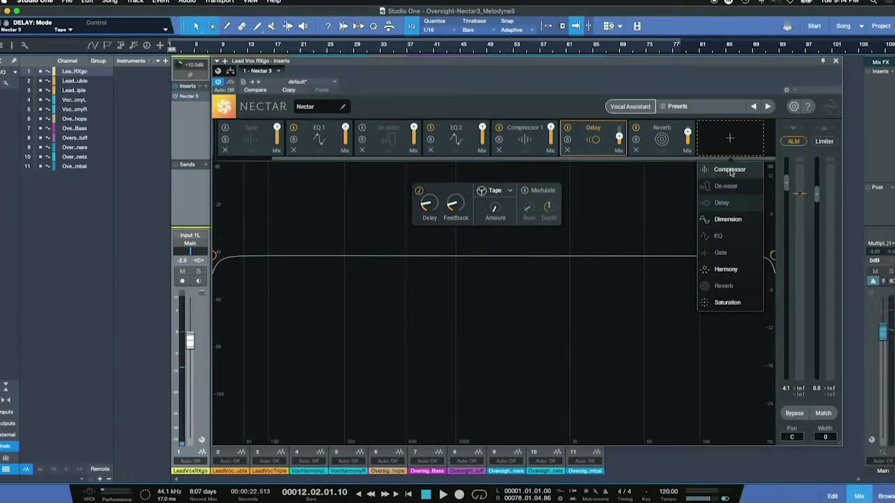
pyautogui.click(729, 221)
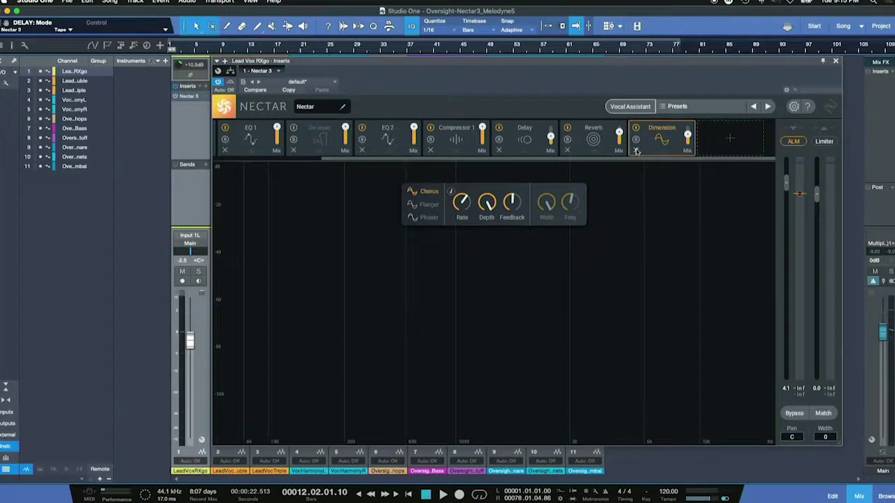
pyautogui.click(636, 151)
# Add a Harmony module after the Reverb and place a third unison voice between the centre and the right-hand voice.
pyautogui.click(728, 139)
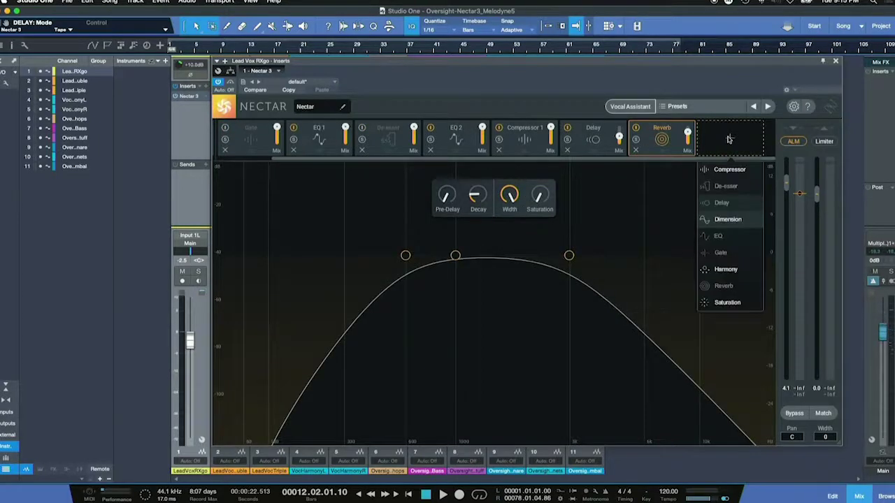
pyautogui.click(727, 269)
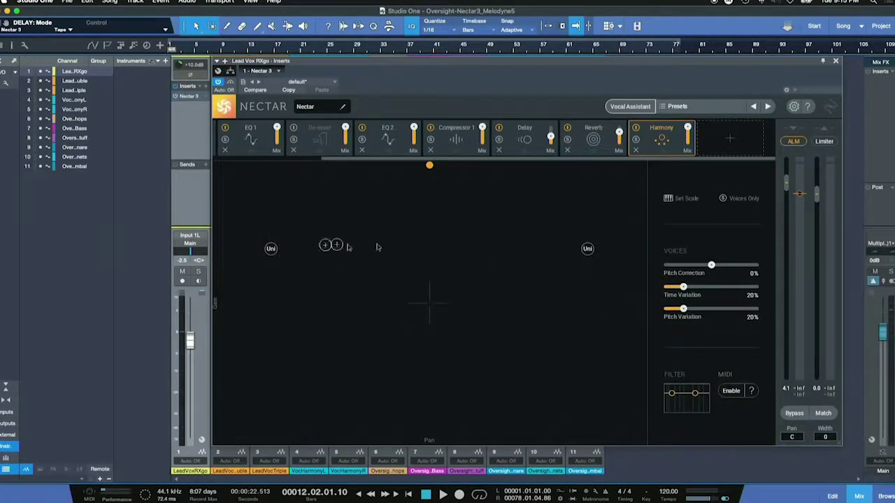
pyautogui.click(517, 241)
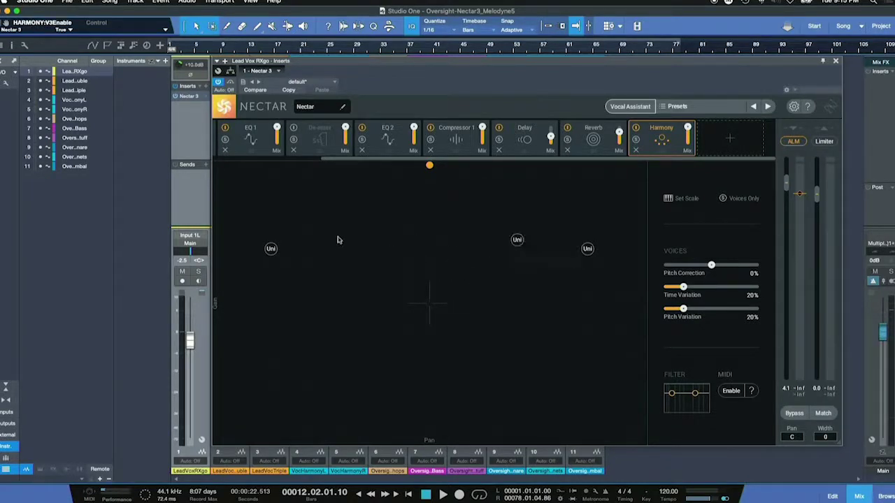
# Add a fourth unison voice to the Harmony module between the far-left voice and the centre, and compare it with the third voice.
pyautogui.click(338, 237)
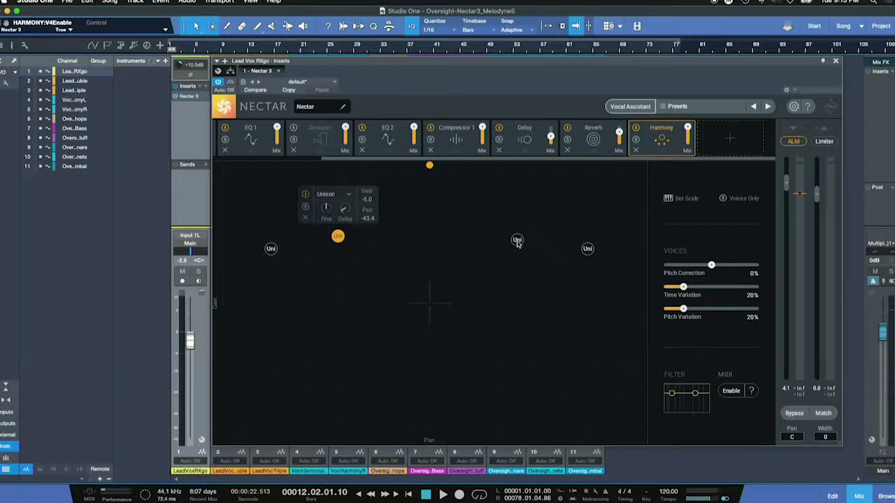
pyautogui.click(517, 240)
pyautogui.click(337, 237)
pyautogui.click(516, 240)
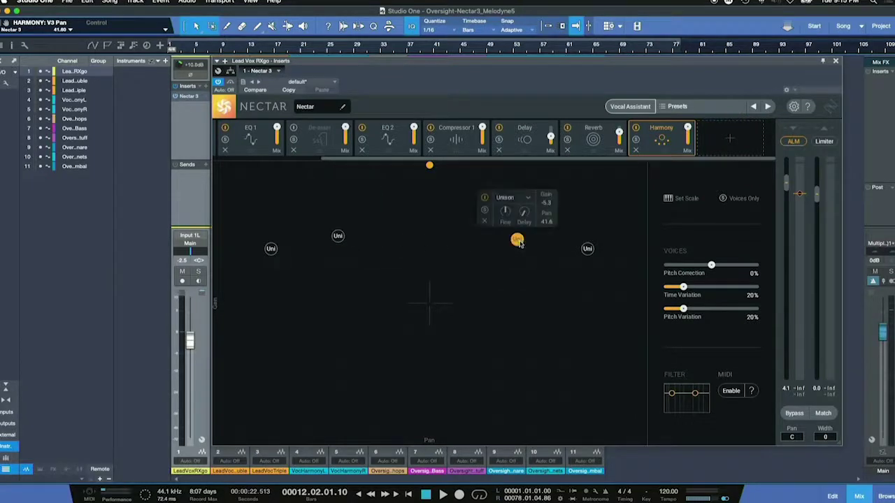
# Solo the lead vocal channel and lower the Harmony module's wet mix to about 66% during playback.
pyautogui.click(200, 272)
pyautogui.press('space')
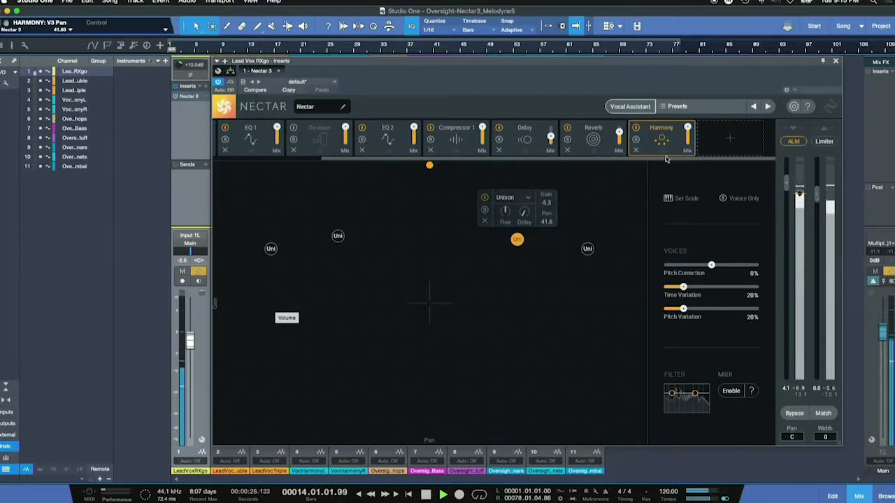
pyautogui.click(687, 134)
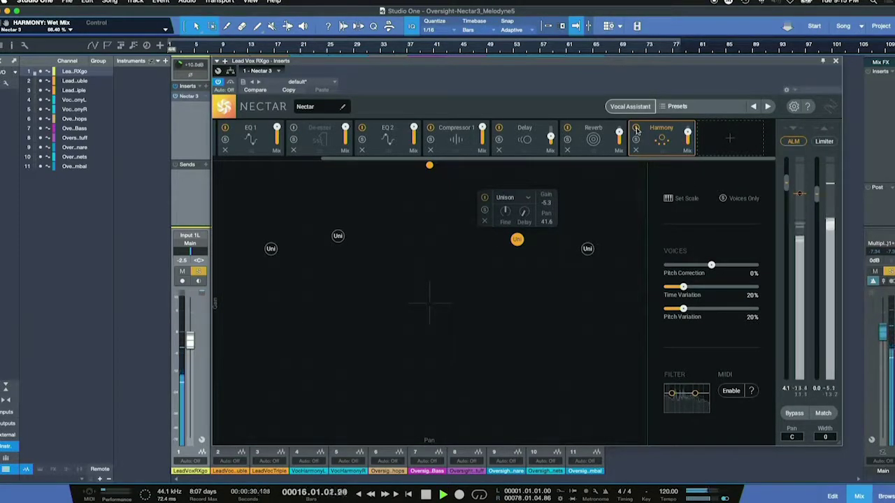
pyautogui.press('space')
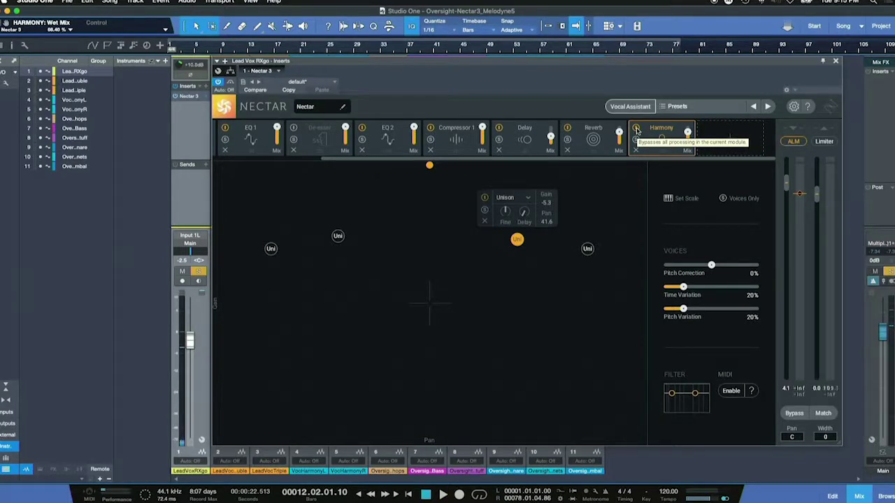
# Audition the soloed lead vocal with the Harmony module bypassed and re-enabled.
pyautogui.click(635, 129)
pyautogui.press('space')
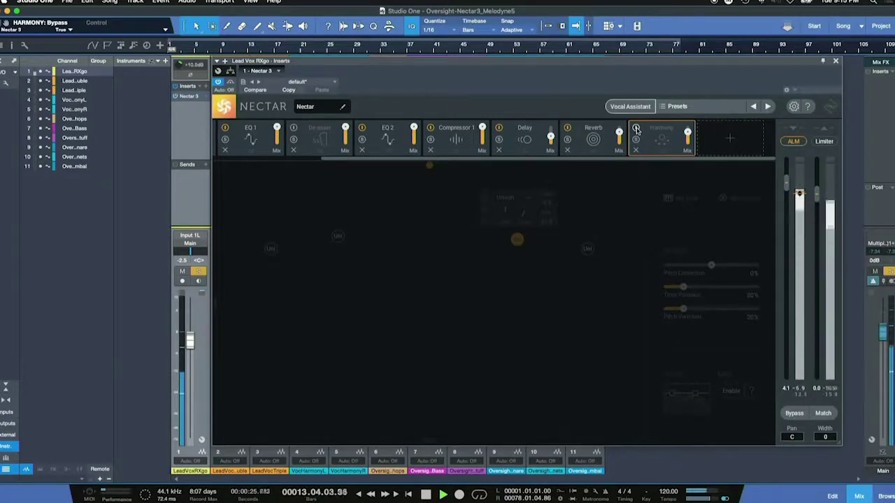
pyautogui.press('space')
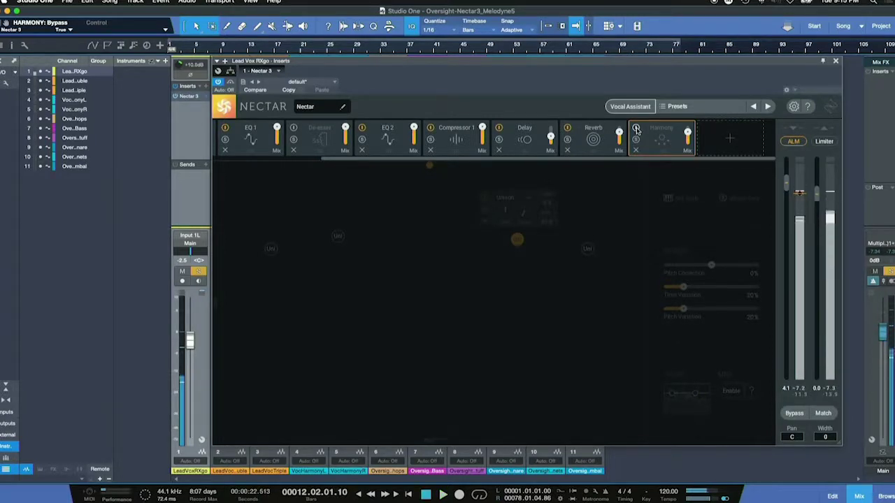
pyautogui.click(635, 129)
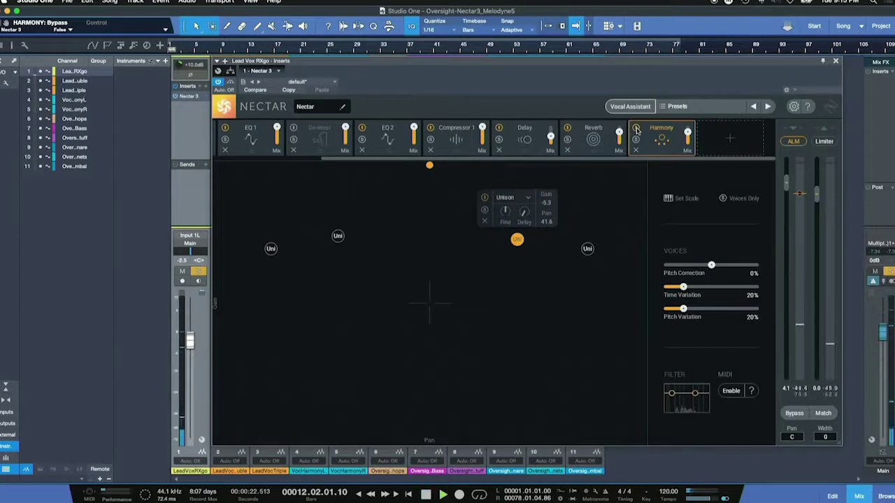
pyautogui.press('space')
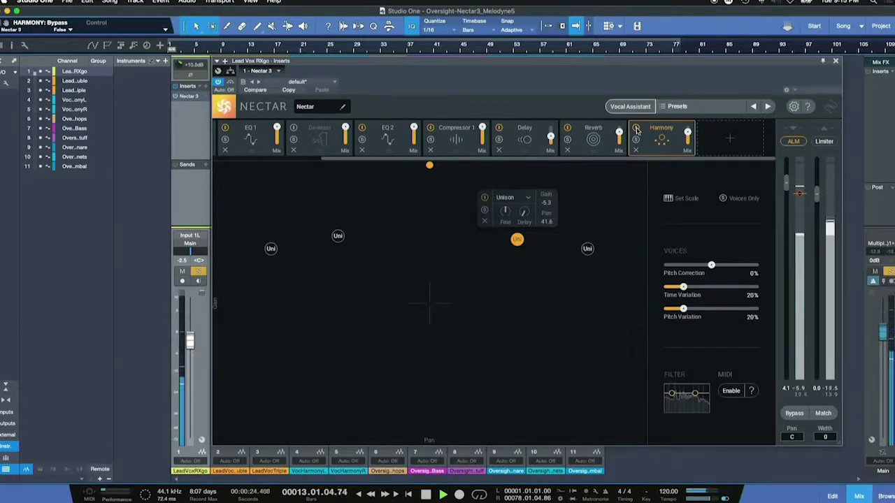
pyautogui.press('space')
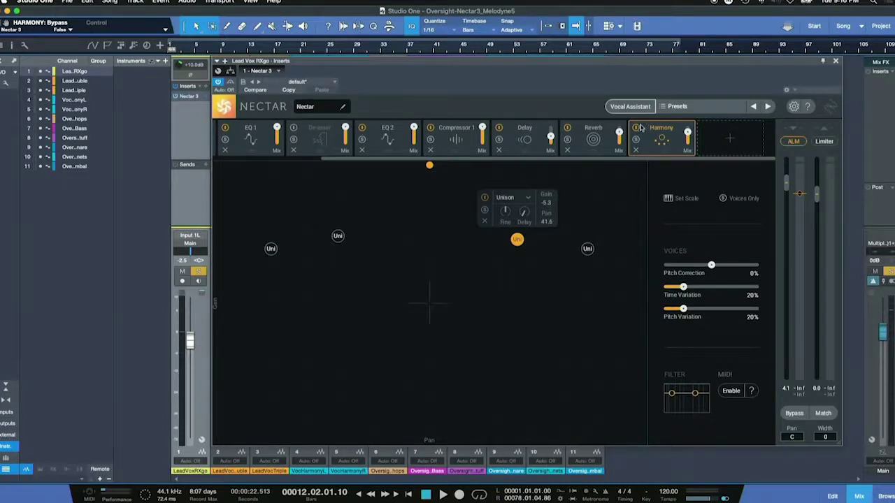
# Remove the Harmony module and add a Saturation module after the Reverb in its place.
pyautogui.click(636, 151)
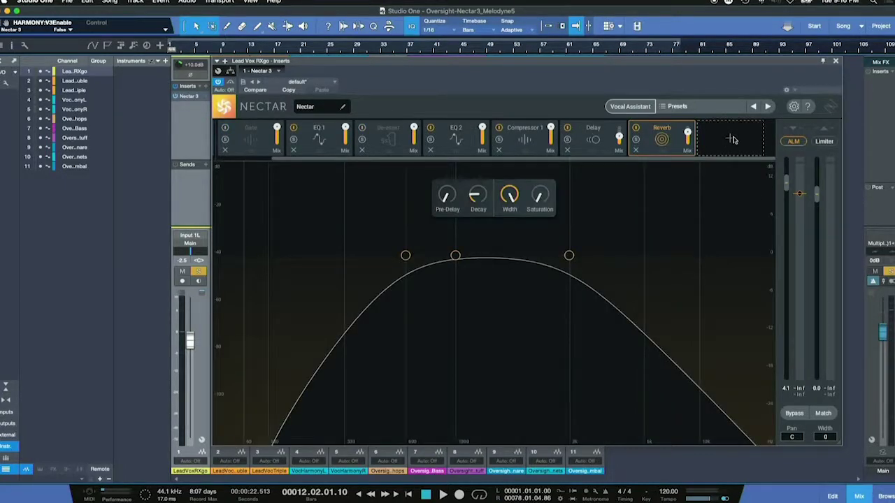
pyautogui.click(731, 139)
pyautogui.click(733, 305)
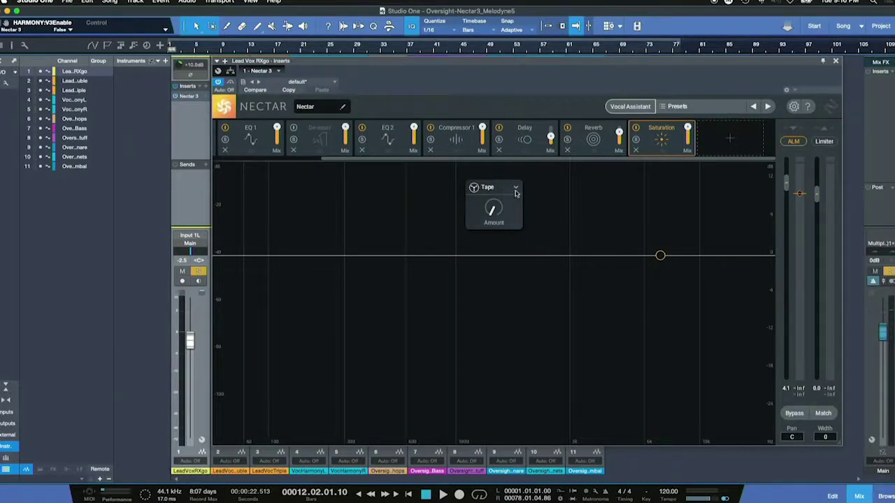
# Set the Saturation module's mode to Warm and its amount to about 48%.
pyautogui.click(515, 189)
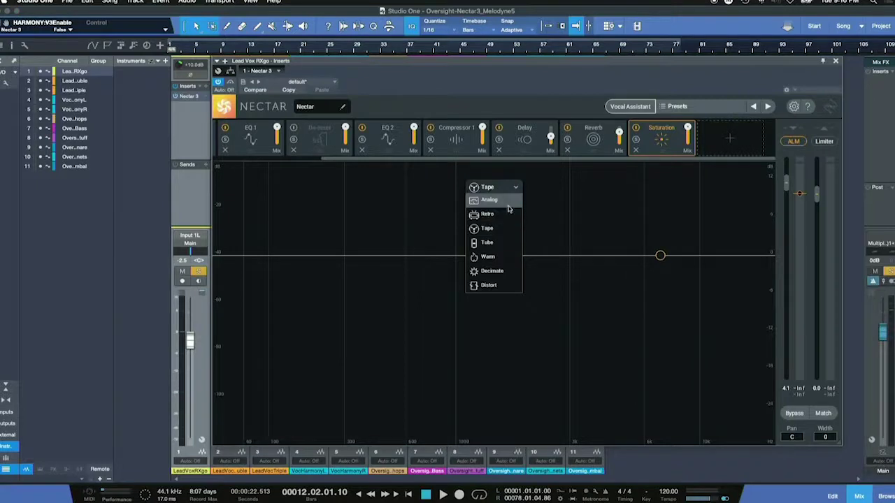
pyautogui.click(500, 260)
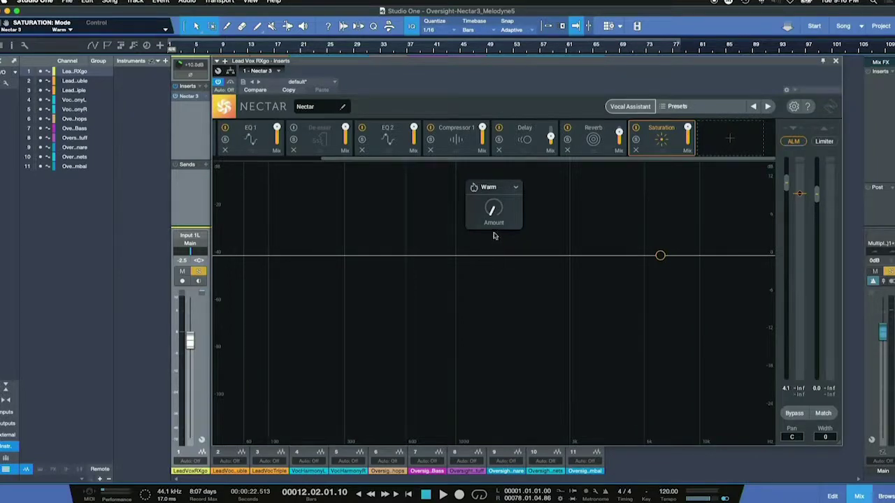
pyautogui.moveTo(494, 222)
pyautogui.moveTo(492, 216); pyautogui.dragTo(488, 159)
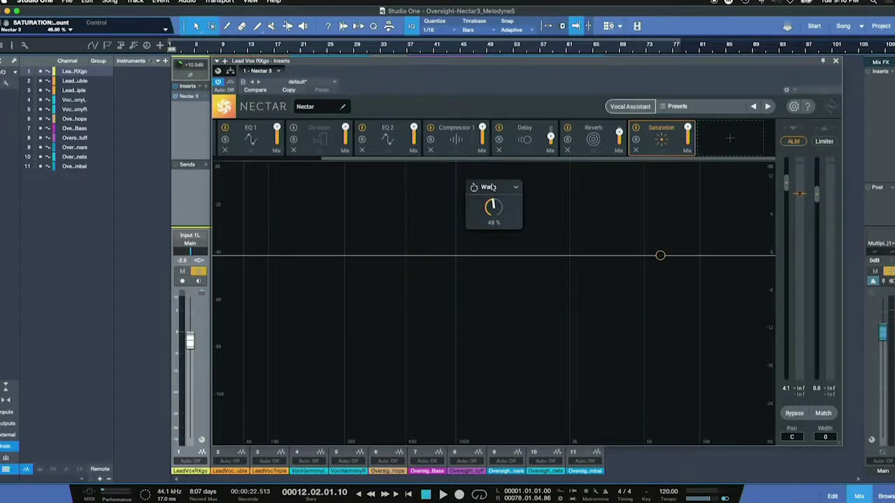
# Audition the soloed lead vocal with the Saturation module active, bypassed and re-enabled.
pyautogui.press('space')
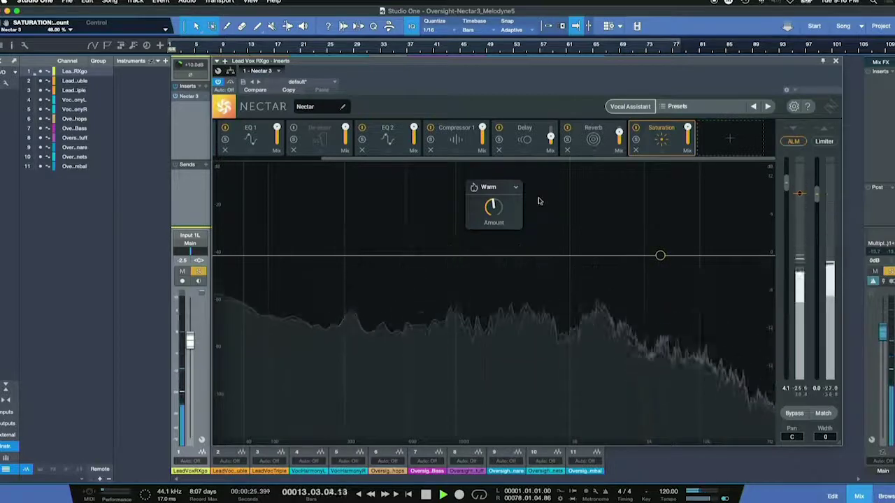
pyautogui.moveTo(492, 204)
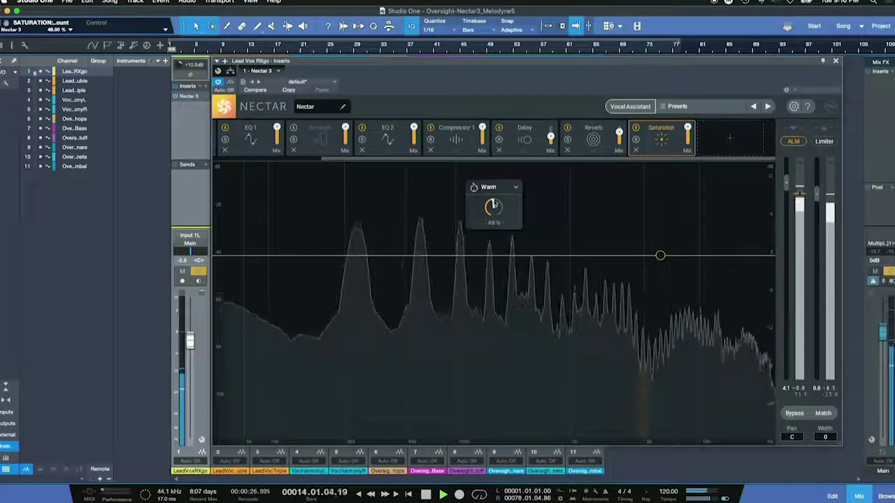
pyautogui.click(635, 129)
pyautogui.press('space')
pyautogui.press('space')
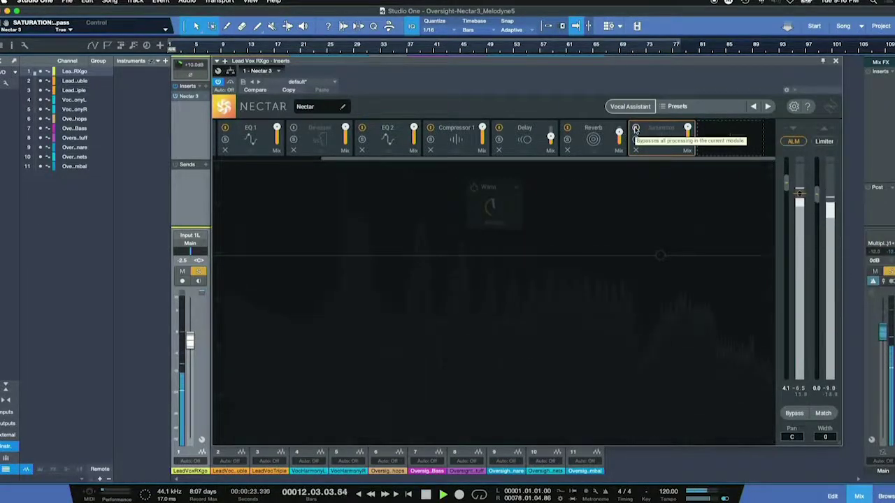
pyautogui.press('space')
pyautogui.click(635, 129)
pyautogui.press('space')
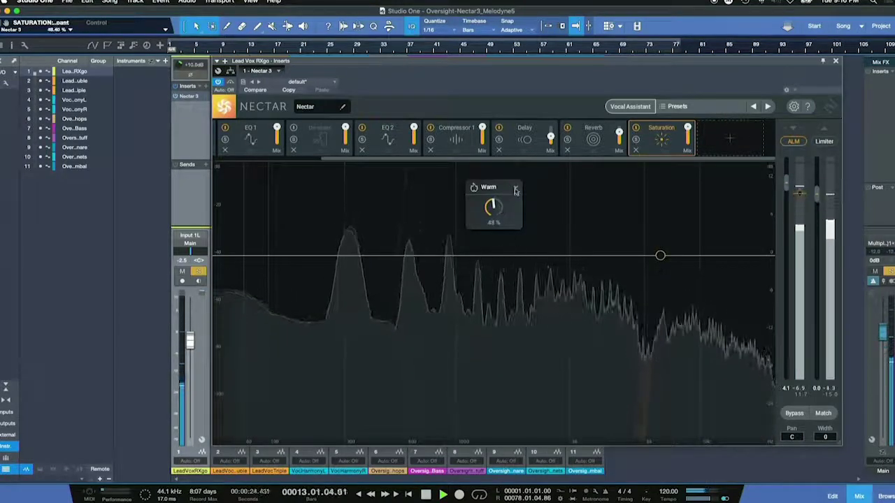
# Change the Saturation mode to Analog during playback and unsolo the lead vocal channel to hear it in the mix.
pyautogui.click(515, 187)
pyautogui.click(513, 199)
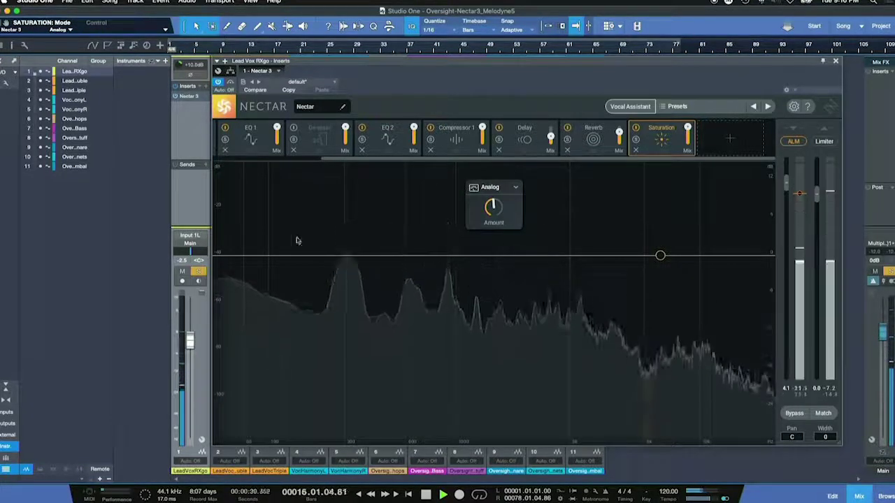
pyautogui.click(201, 272)
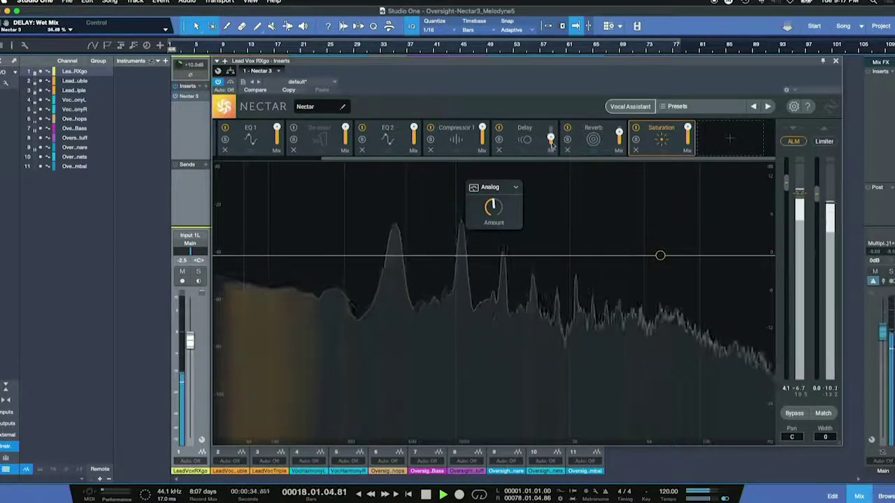
# Lower the Delay's wet mix to about 34%, slightly reduce the Reverb and Saturation mixes, and raise the lead vocal fader to -2.1 dB.
pyautogui.moveTo(620, 138); pyautogui.dragTo(619, 180)
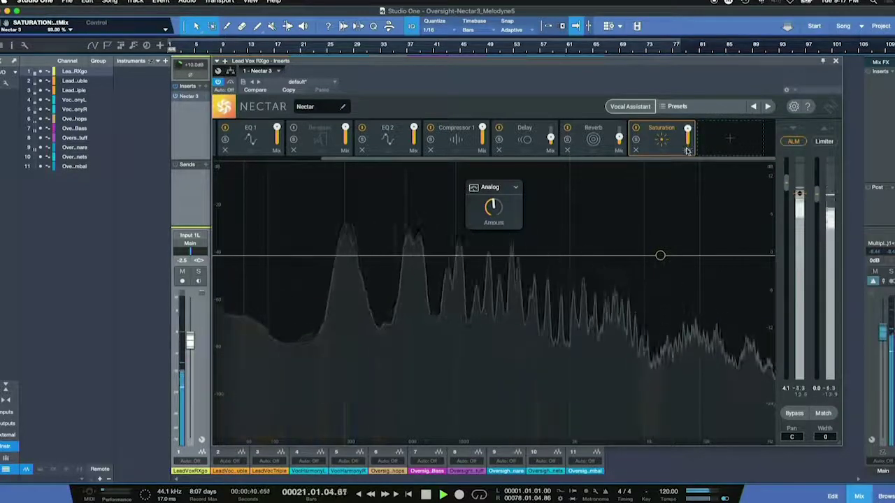
pyautogui.moveTo(191, 344); pyautogui.dragTo(190, 339)
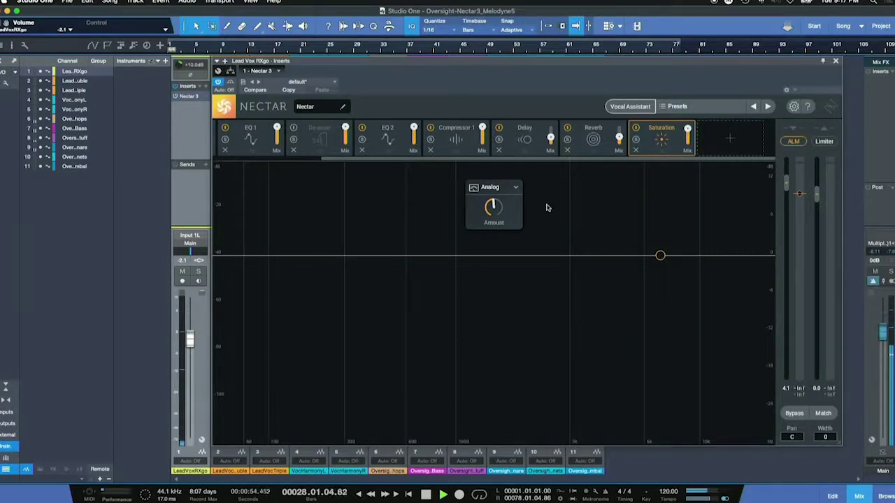
pyautogui.press('space')
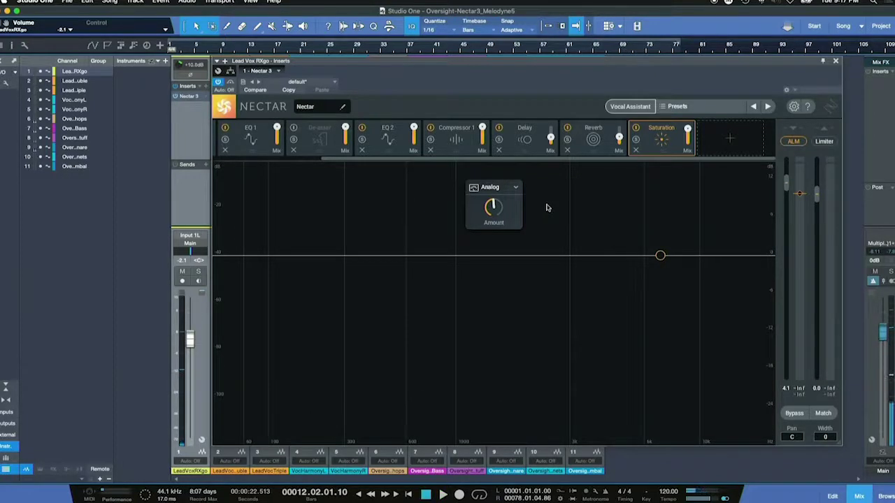